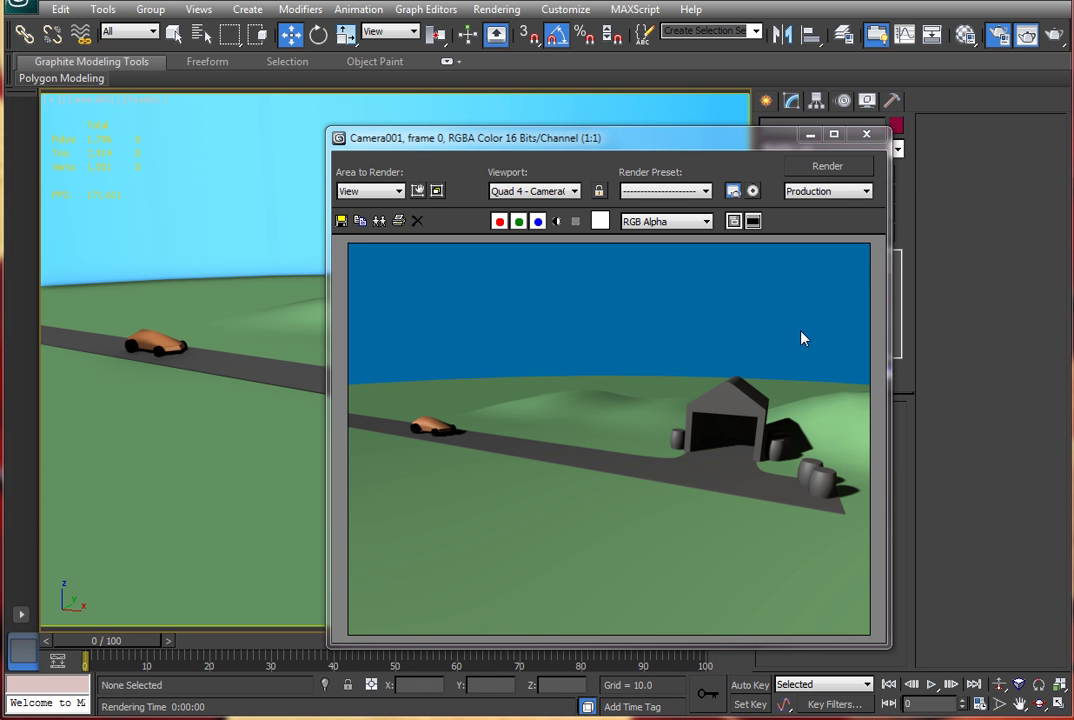
Step: Close the Camera001 draft render window to get back to the camera viewport
{"action": "left_click_drag", "start_coordinate": [672, 140], "coordinate": [628, 126]}
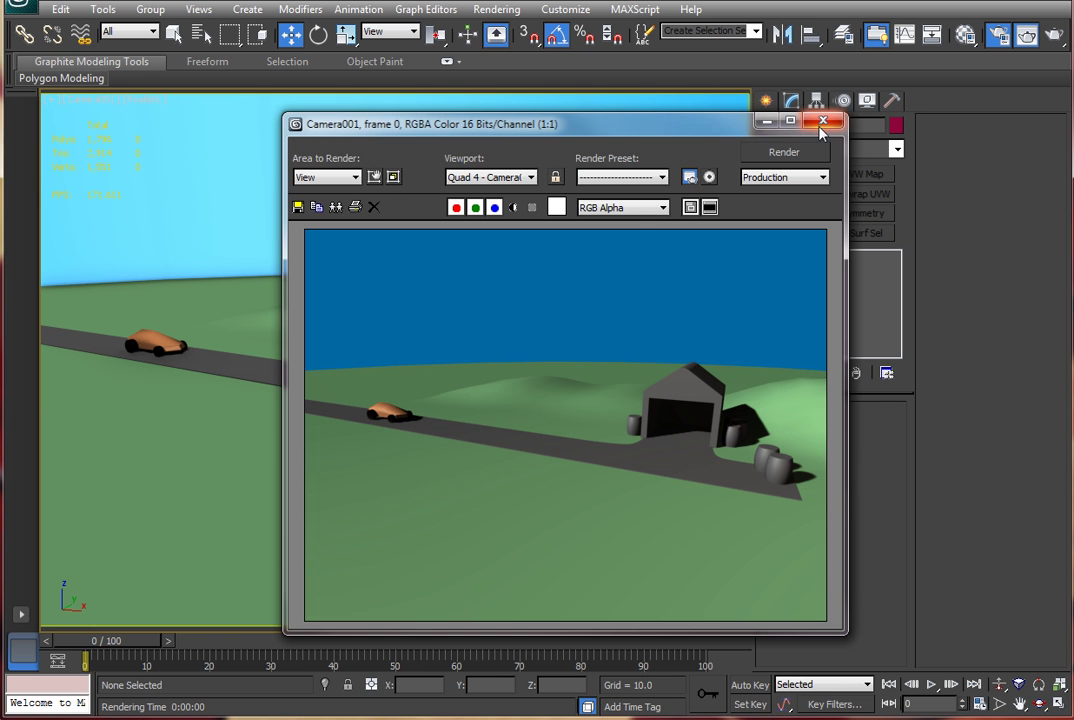
{"action": "left_click", "coordinate": [822, 123]}
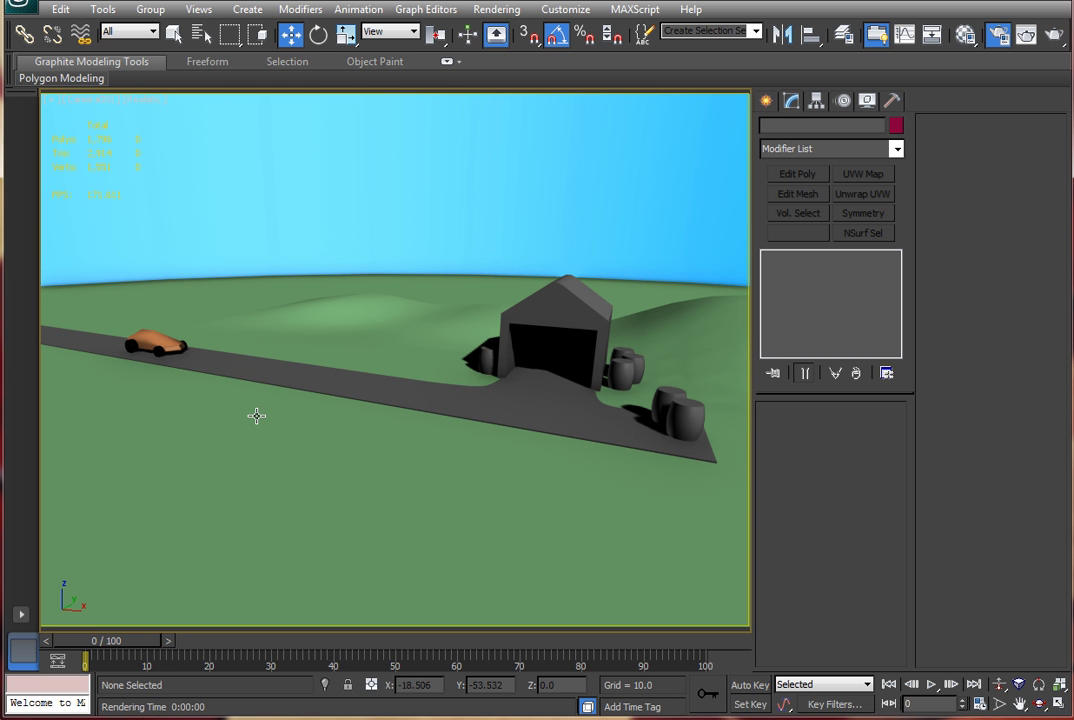
Step: Select the car and frame it in Top view
{"action": "left_click", "coordinate": [150, 342]}
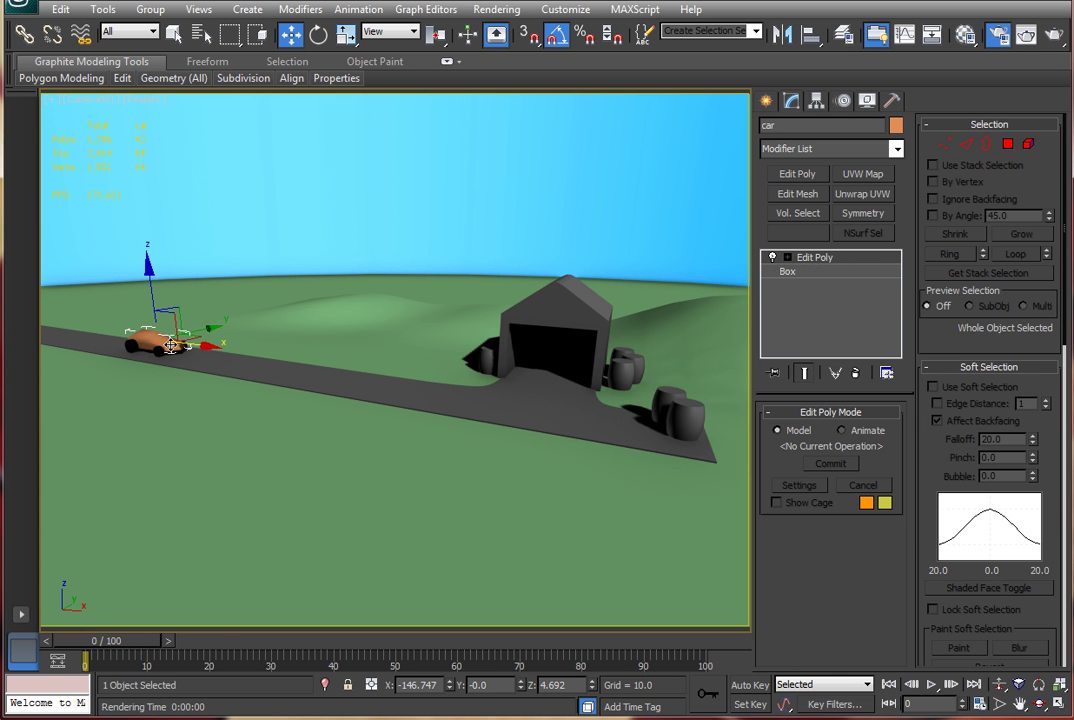
{"action": "key", "text": "t"}
{"action": "key", "text": "z"}
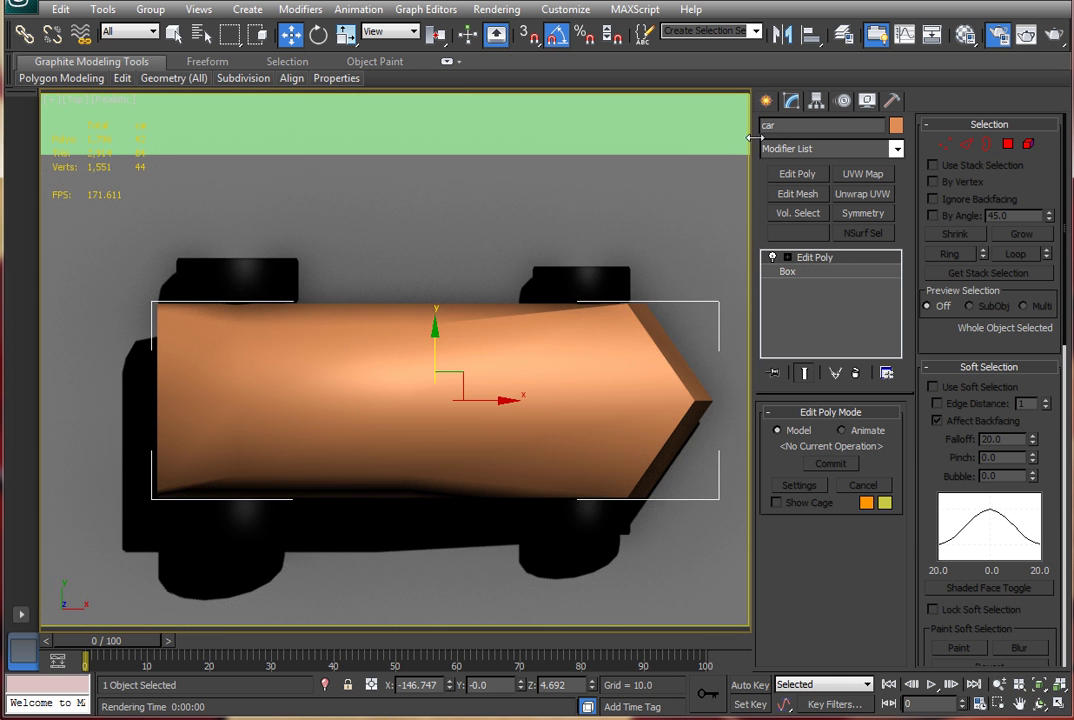
Step: Draw a Dummy helper box, Dummy001, over the rear of the car
{"action": "left_click", "coordinate": [766, 101]}
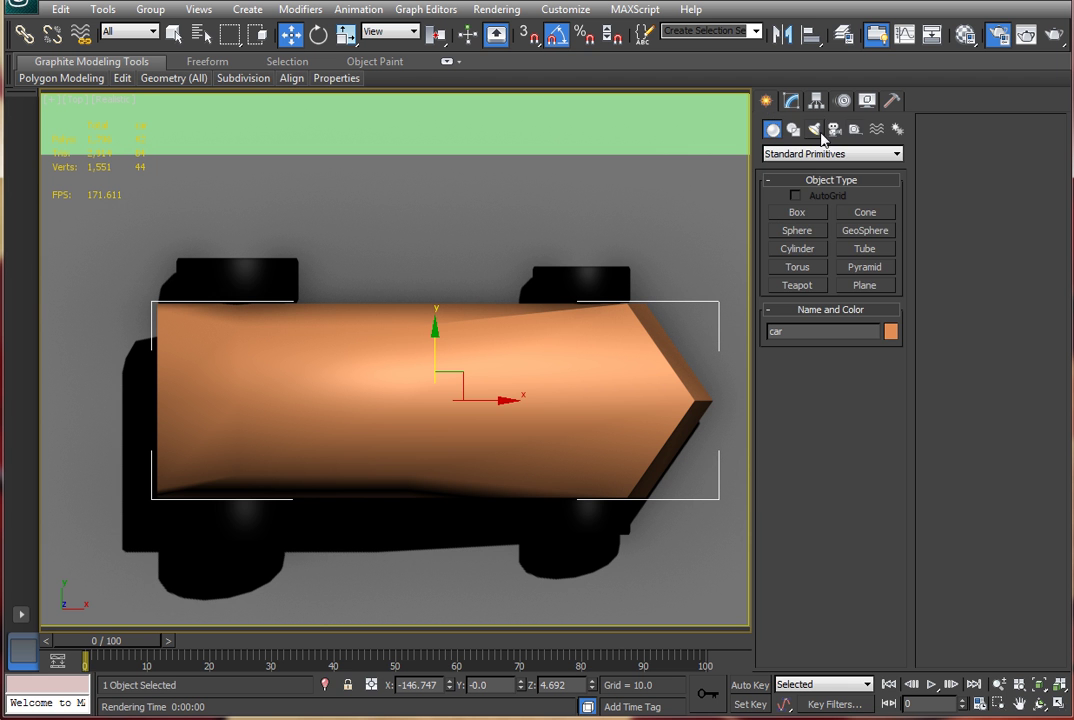
{"action": "left_click", "coordinate": [855, 129]}
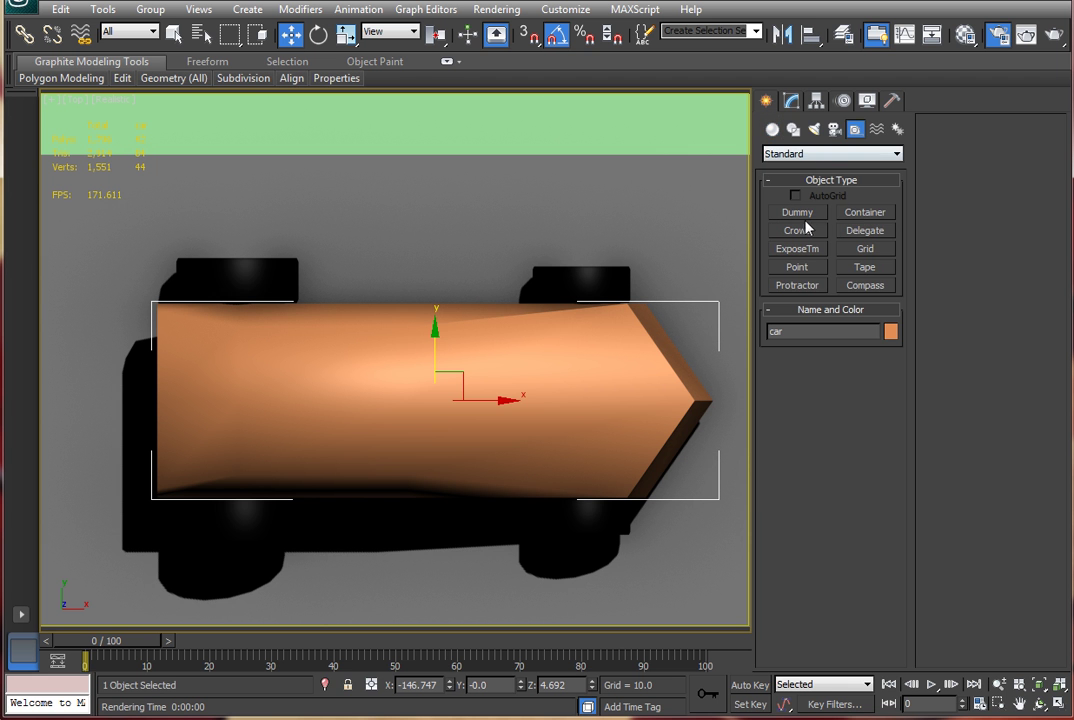
{"action": "left_click", "coordinate": [804, 214]}
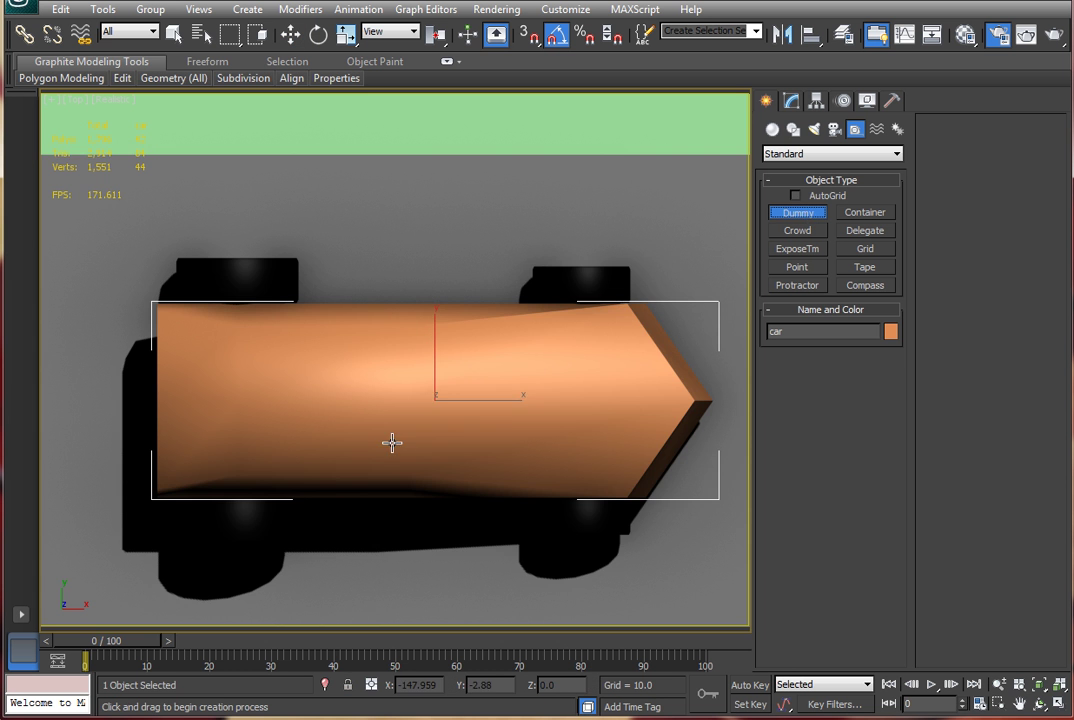
{"action": "scroll", "coordinate": [400, 420], "scroll_direction": "down", "scroll_amount": 4}
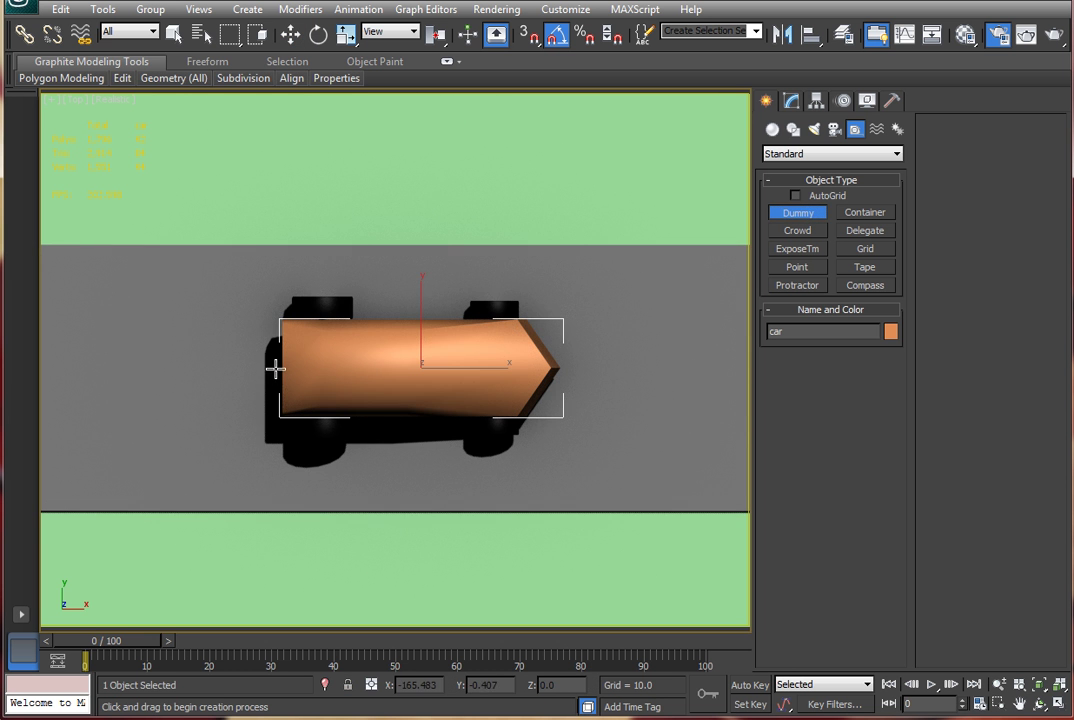
{"action": "left_click_drag", "start_coordinate": [273, 371], "coordinate": [393, 305]}
{"action": "key", "text": "w"}
{"action": "middle_click_drag", "start_coordinate": [319, 408], "coordinate": [362, 376], "text": "alt"}
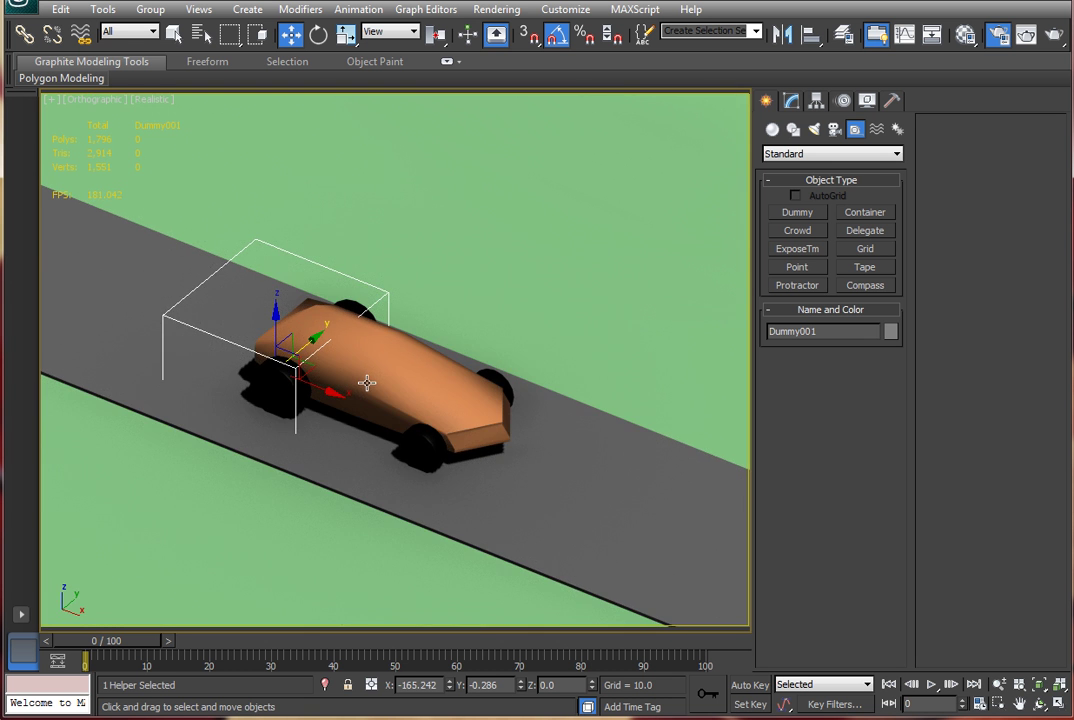
{"action": "key", "text": "t"}
{"action": "scroll", "coordinate": [242, 362], "scroll_direction": "down", "scroll_amount": 4}
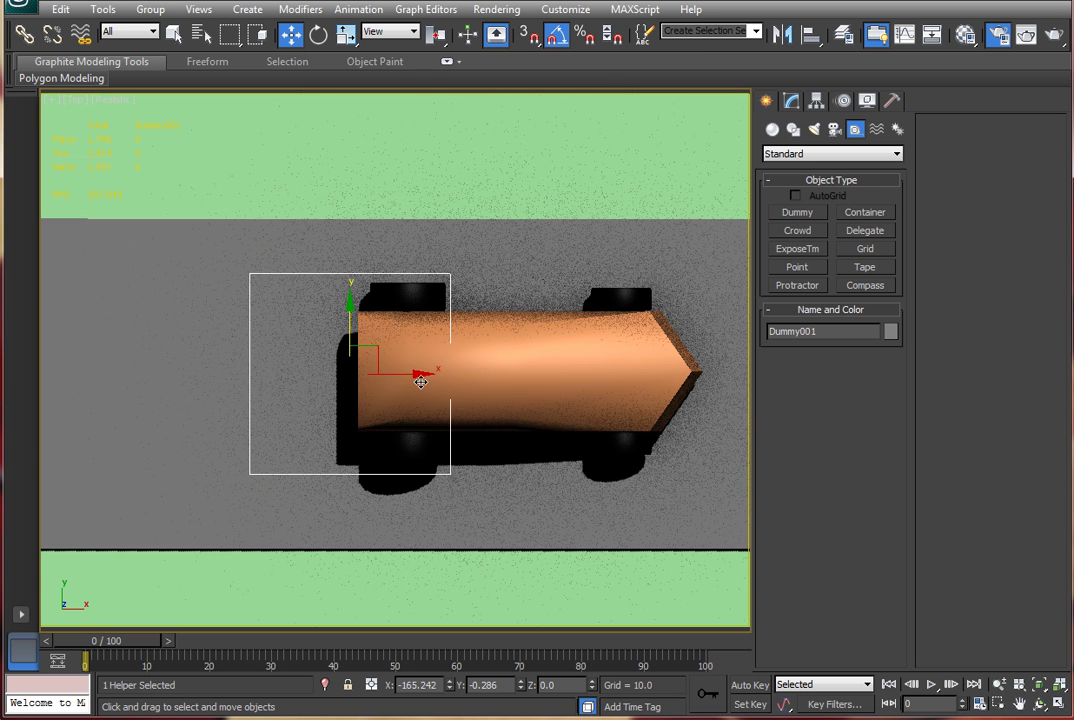
Step: Link the car to Dummy001 as its parent with Select and Link
{"action": "left_click", "coordinate": [463, 366]}
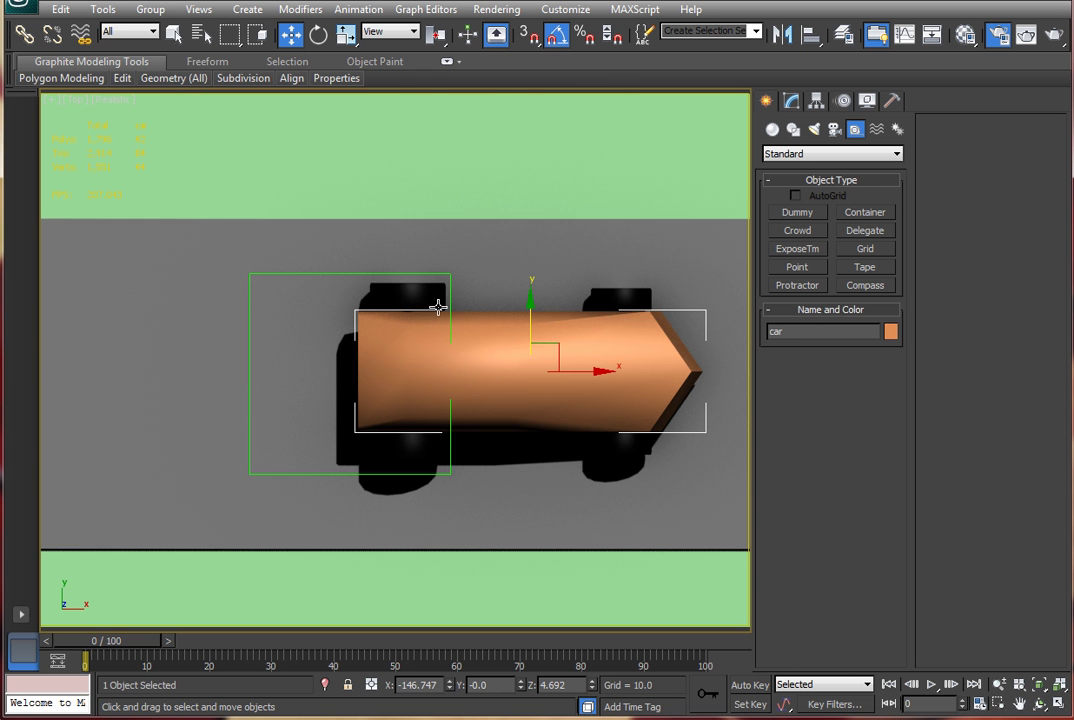
{"action": "left_click_drag", "start_coordinate": [573, 372], "coordinate": [545, 391]}
{"action": "key", "text": "ctrl+z"}
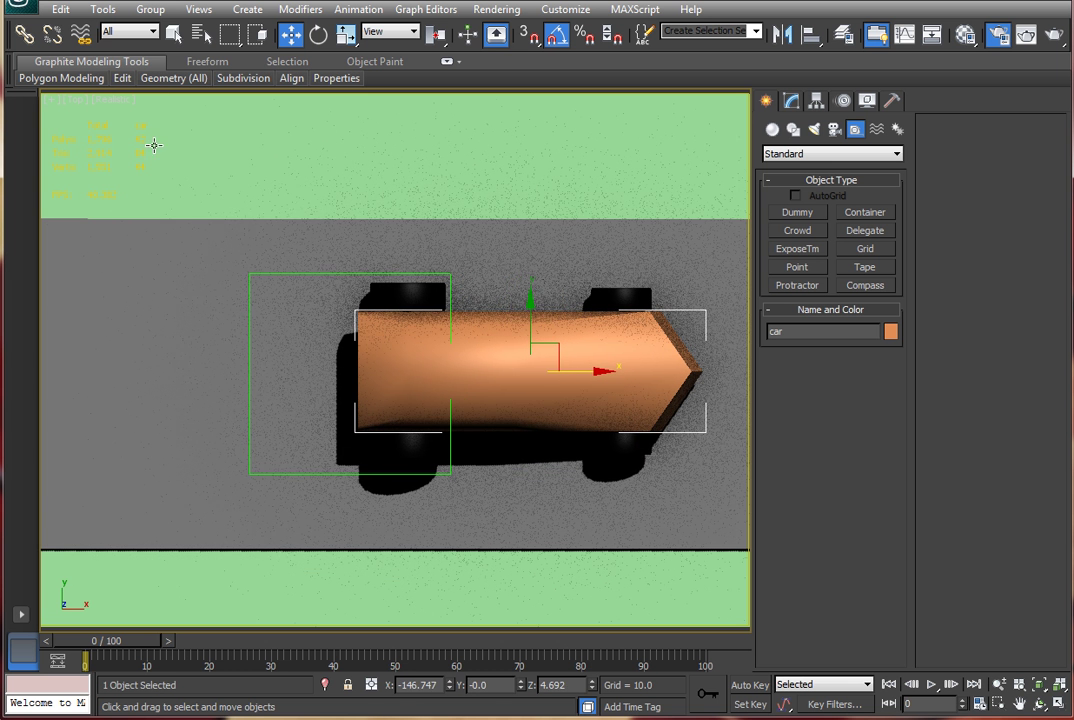
{"action": "left_click", "coordinate": [24, 40]}
{"action": "left_click_drag", "start_coordinate": [568, 408], "coordinate": [247, 400]}
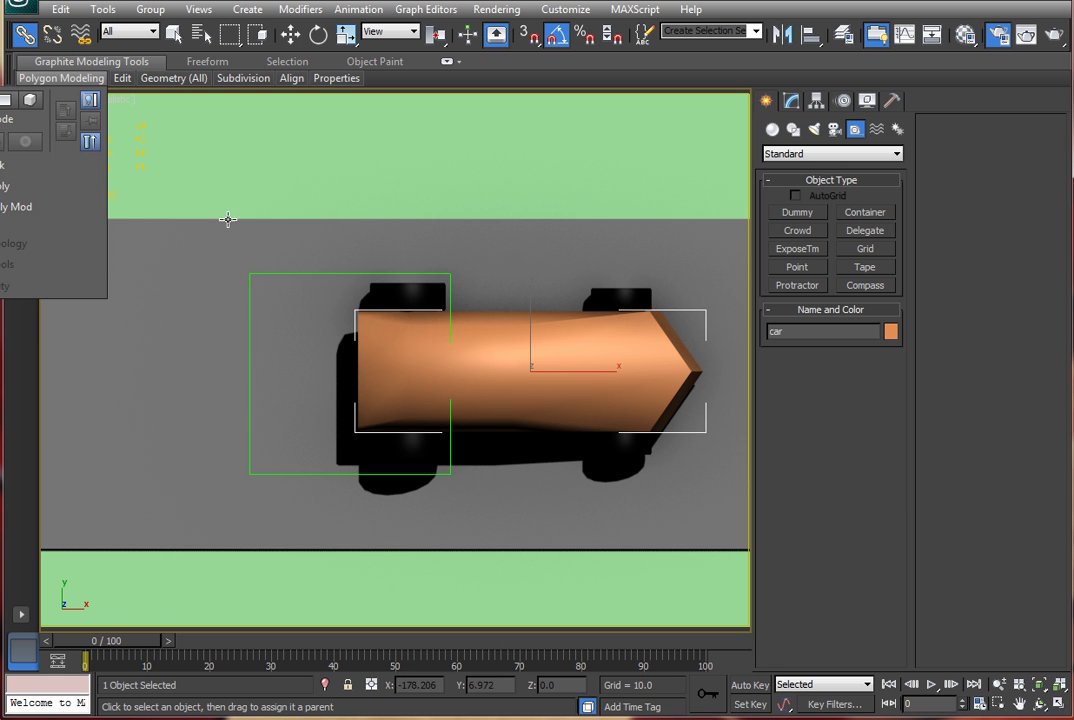
{"action": "left_click", "coordinate": [291, 35]}
Step: Test-move Dummy001 to confirm it carries the car, then bring the garage into view
{"action": "left_click", "coordinate": [298, 272]}
{"action": "left_click_drag", "start_coordinate": [420, 373], "coordinate": [382, 384]}
{"action": "scroll", "coordinate": [199, 391], "scroll_direction": "down", "scroll_amount": 5}
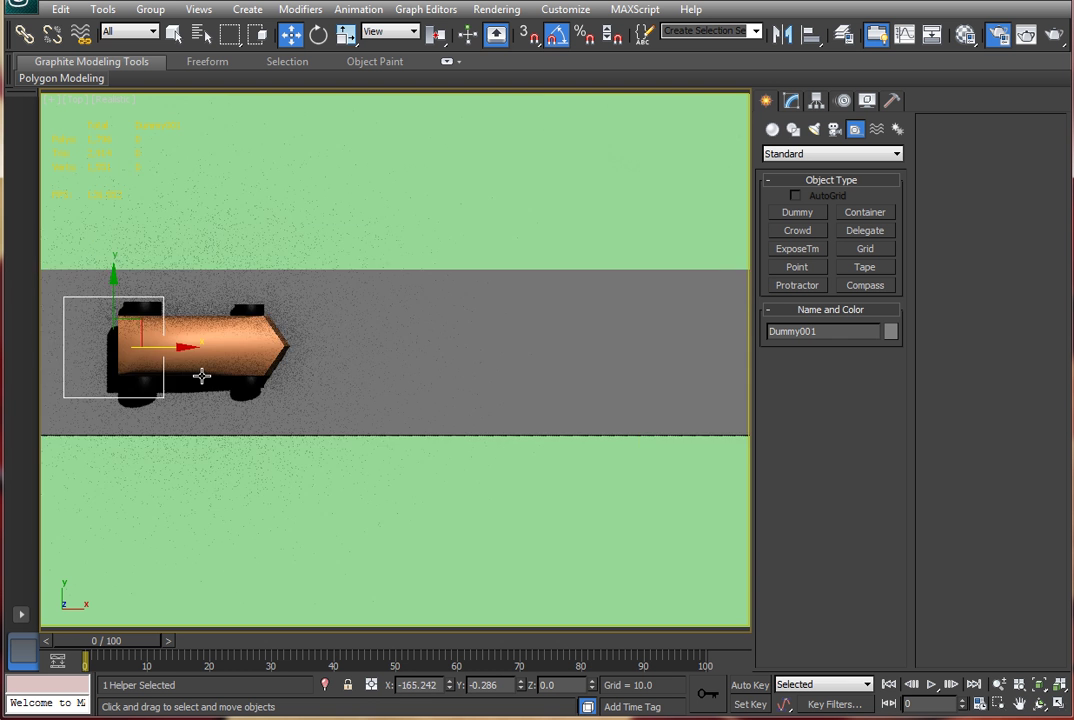
{"action": "middle_click_drag", "start_coordinate": [396, 417], "coordinate": [268, 431]}
{"action": "scroll", "coordinate": [264, 422], "scroll_direction": "down", "scroll_amount": 2}
{"action": "middle_click_drag", "start_coordinate": [402, 382], "coordinate": [327, 394]}
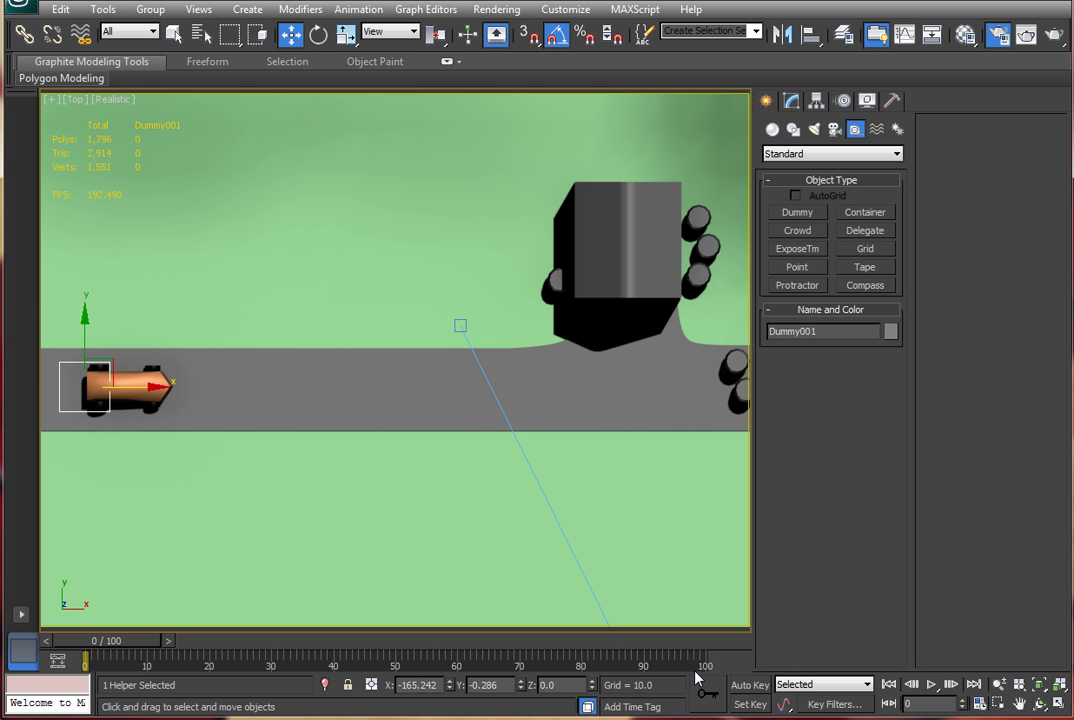
Step: Extend the animation length to 205 frames and turn on Auto Key
{"action": "right_click_drag", "start_coordinate": [690, 668], "coordinate": [345, 660], "text": "ctrl+alt"}
{"action": "right_click_drag", "start_coordinate": [660, 657], "coordinate": [480, 660], "text": "ctrl+alt"}
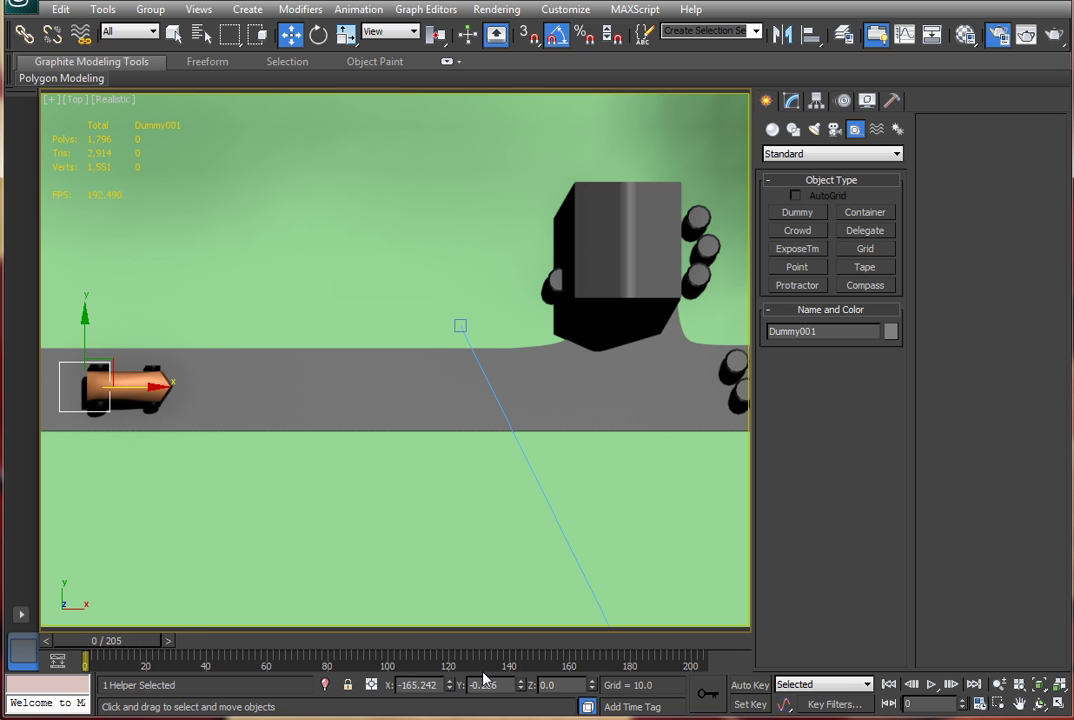
{"action": "left_click", "coordinate": [750, 685]}
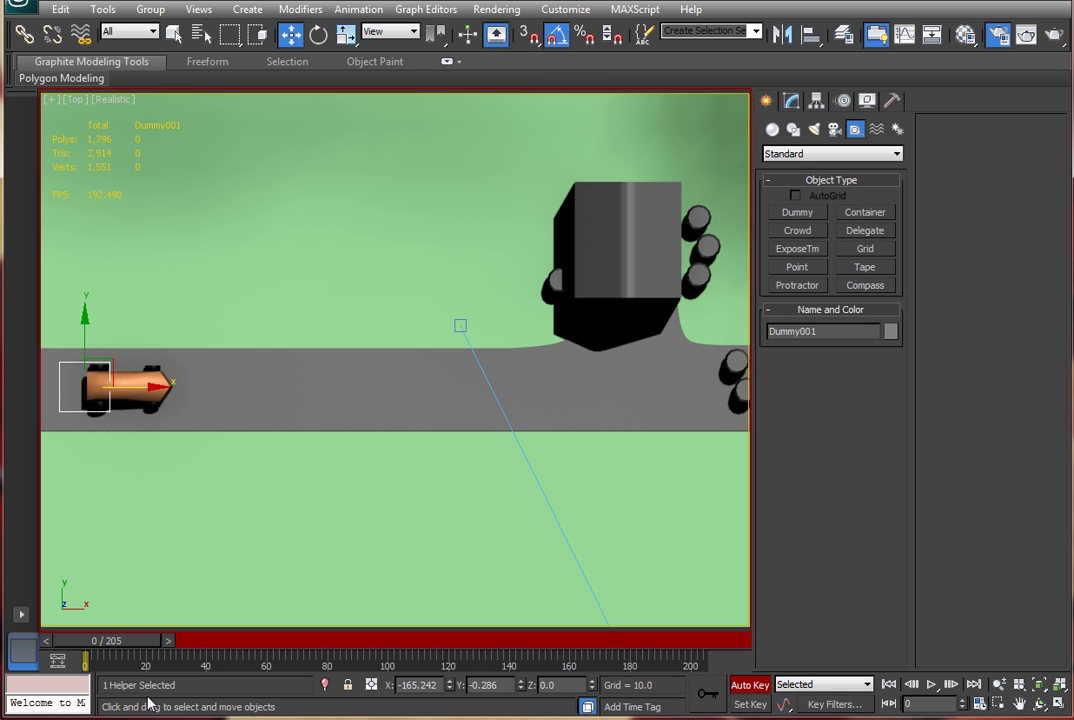
Step: At frame 150, drive Dummy001 along the road to the garage entrance at X 36.823
{"action": "left_click_drag", "start_coordinate": [131, 388], "coordinate": [607, 409]}
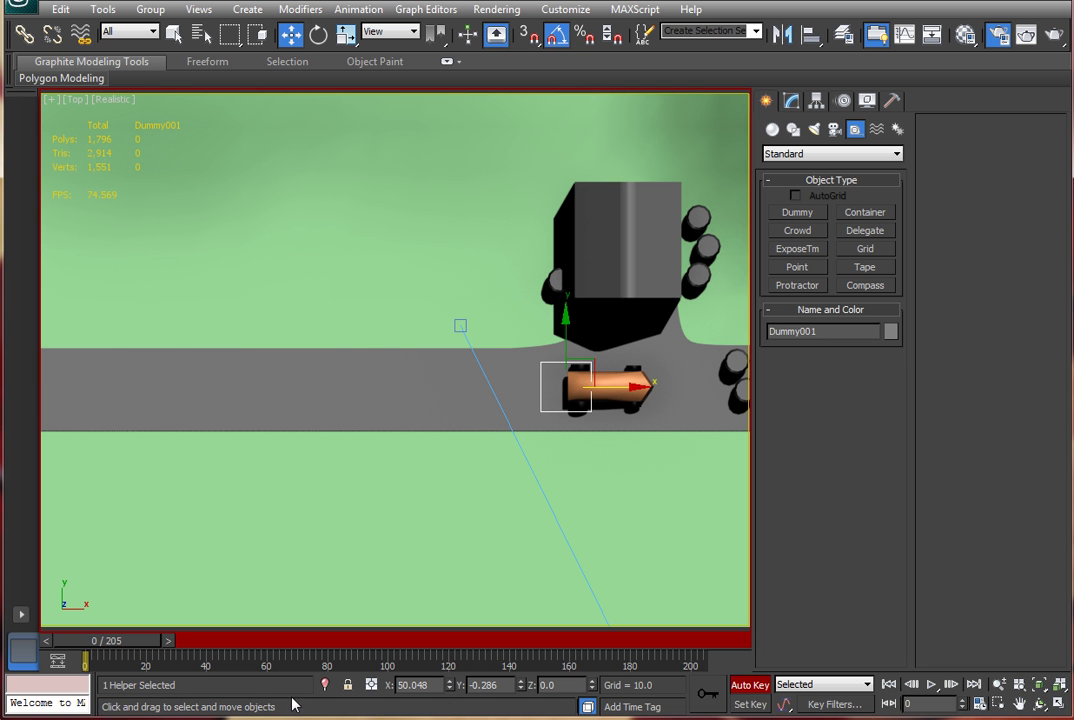
{"action": "key", "text": "ctrl+z"}
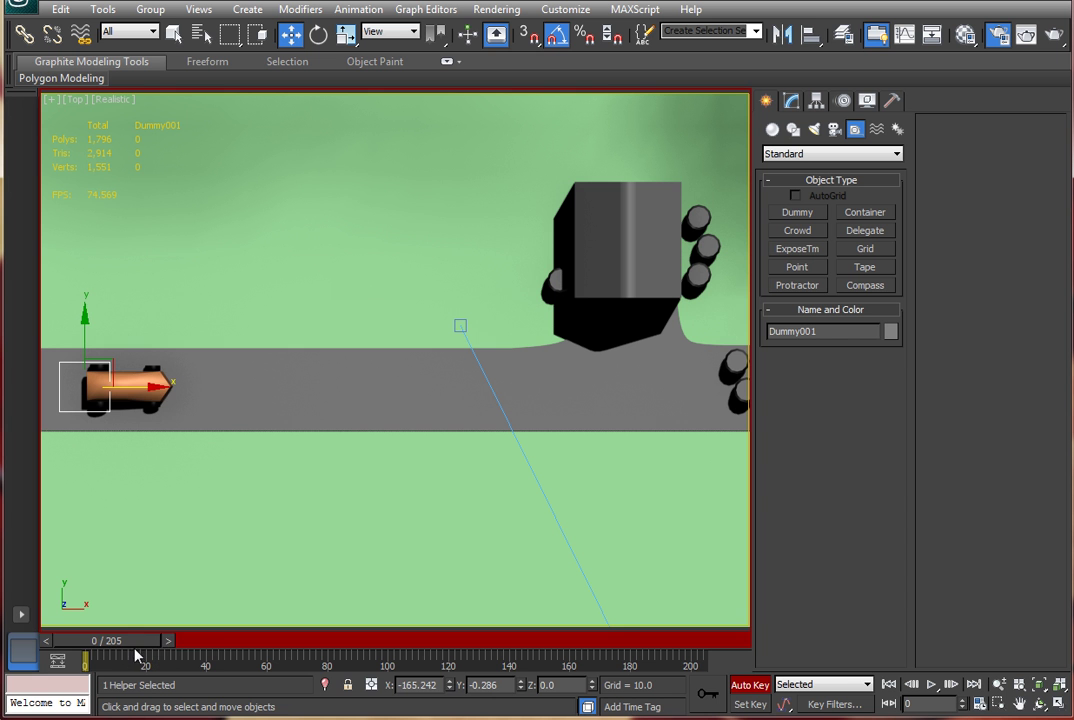
{"action": "left_click_drag", "start_coordinate": [127, 650], "coordinate": [553, 654]}
{"action": "key", "text": "w"}
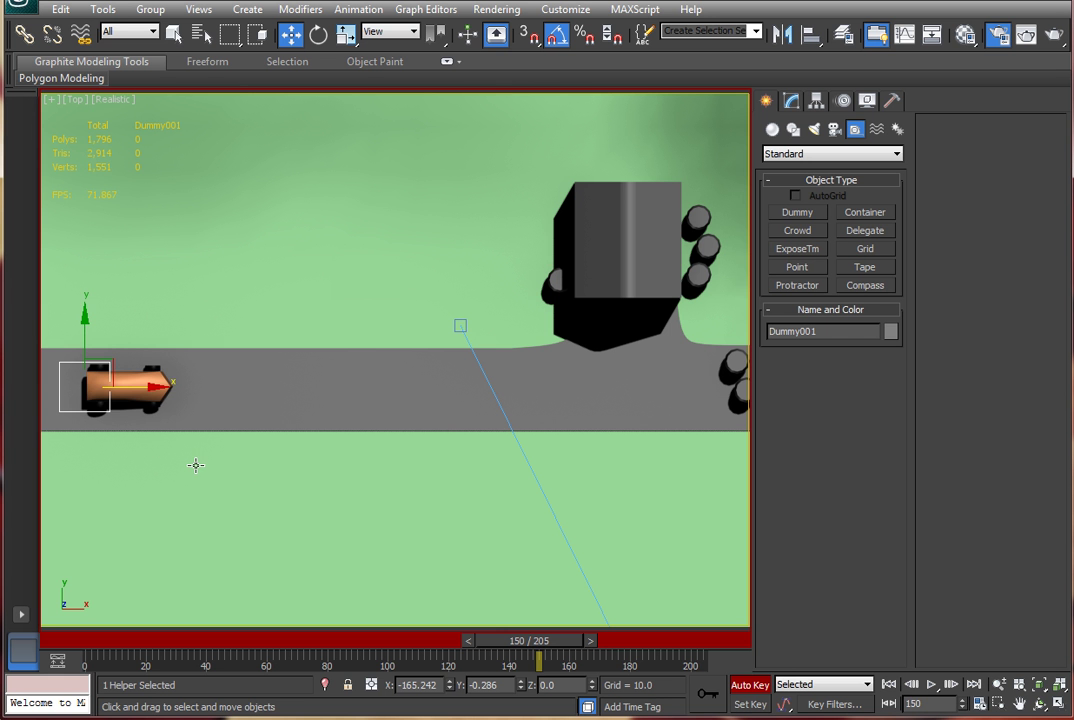
{"action": "left_click_drag", "start_coordinate": [157, 399], "coordinate": [587, 418]}
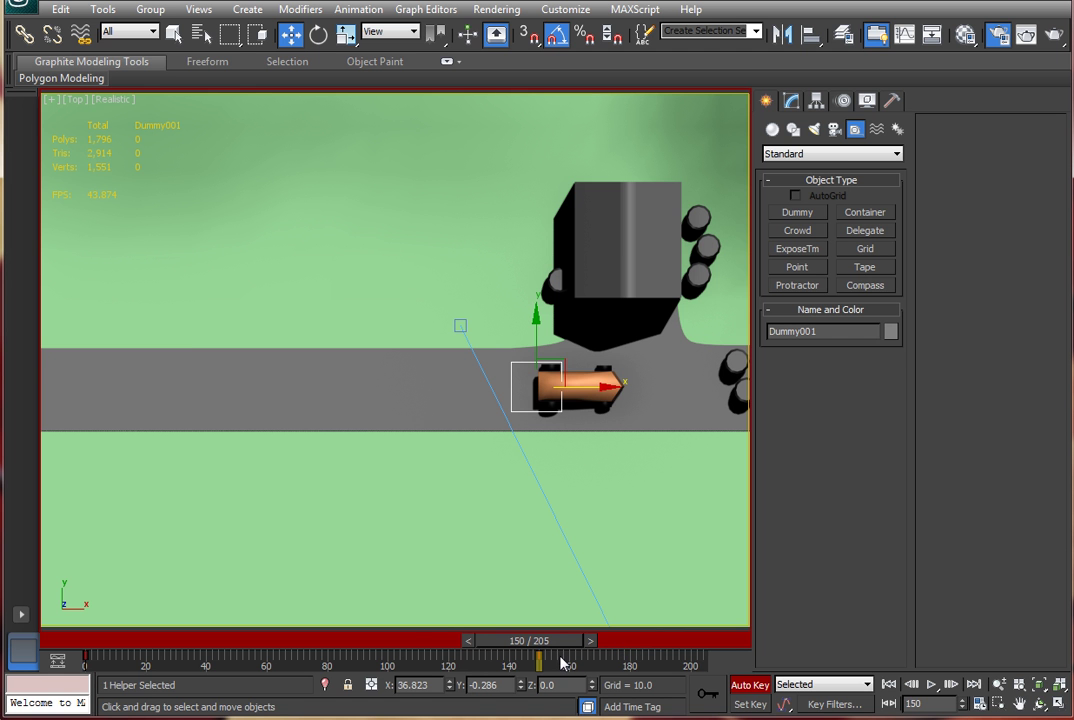
Step: Near the animation's end, move Dummy001 off the road into the garage
{"action": "left_click_drag", "start_coordinate": [560, 645], "coordinate": [646, 648]}
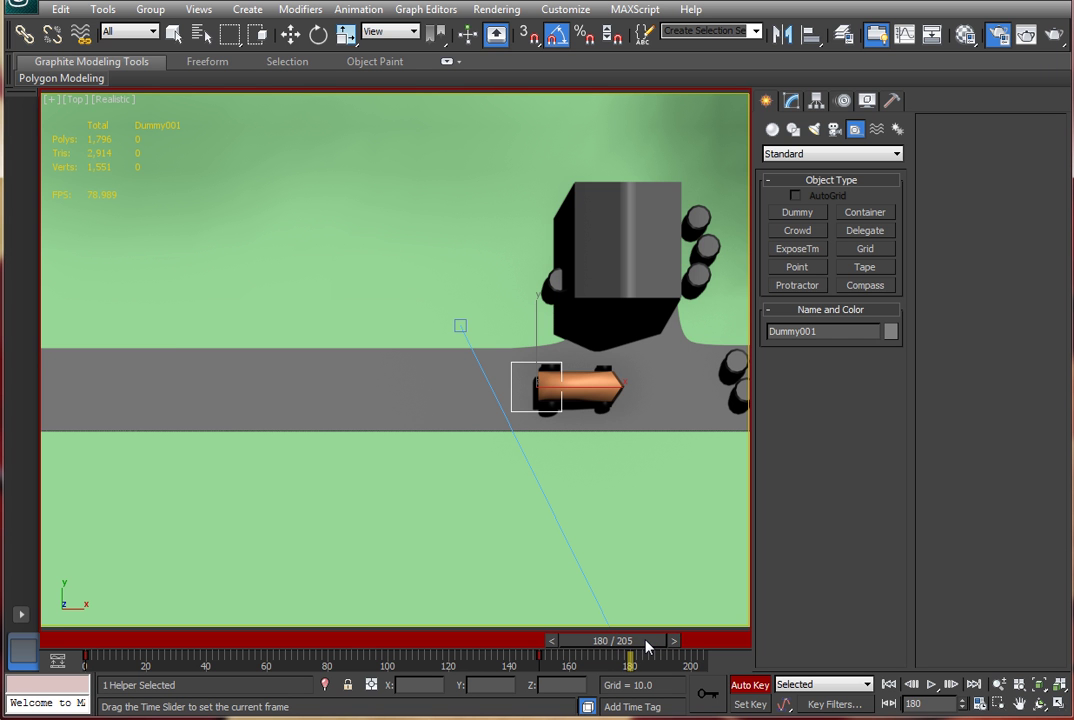
{"action": "left_click_drag", "start_coordinate": [646, 648], "coordinate": [697, 657]}
{"action": "key", "text": "w"}
{"action": "right_click_drag", "start_coordinate": [697, 657], "coordinate": [665, 645], "text": "ctrl+alt"}
{"action": "left_click_drag", "start_coordinate": [665, 645], "coordinate": [662, 645]}
{"action": "key", "text": "w"}
{"action": "key", "text": "e"}
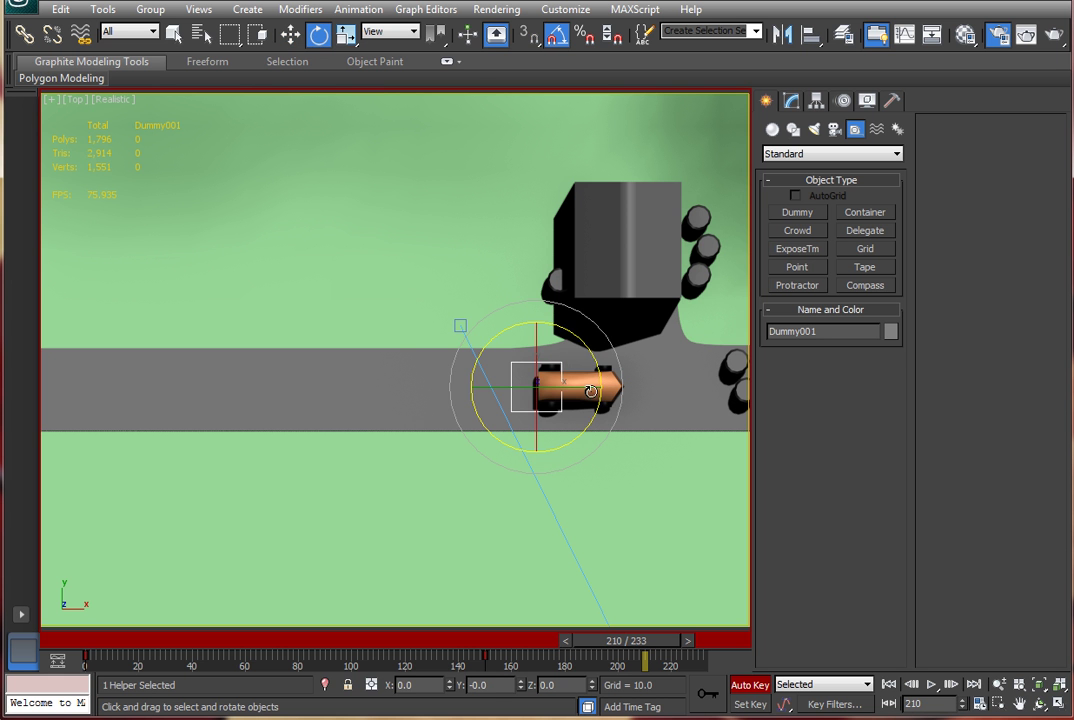
{"action": "key", "text": "w"}
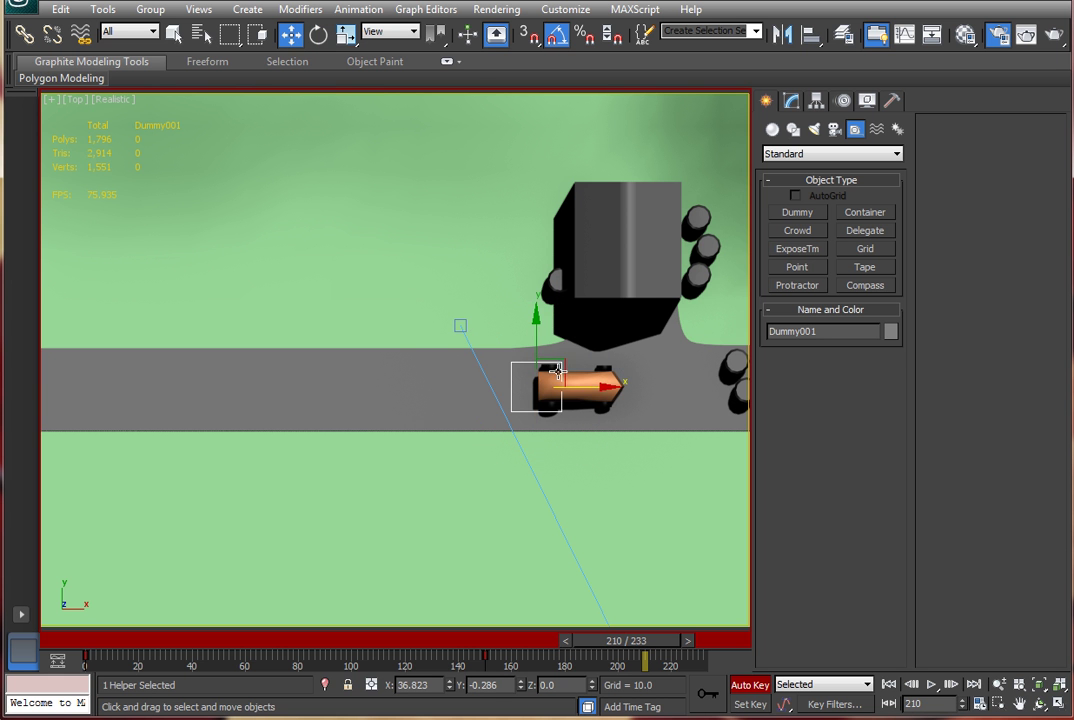
{"action": "left_click_drag", "start_coordinate": [562, 374], "coordinate": [665, 209]}
{"action": "key", "text": "e"}
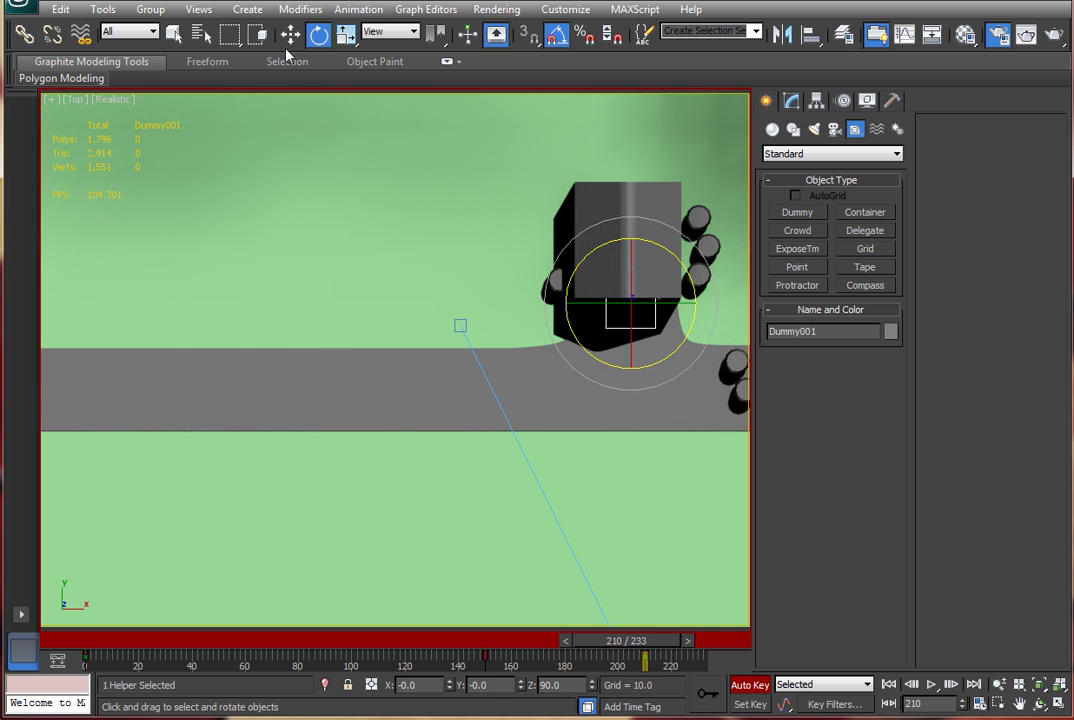
{"action": "left_click", "coordinate": [290, 34]}
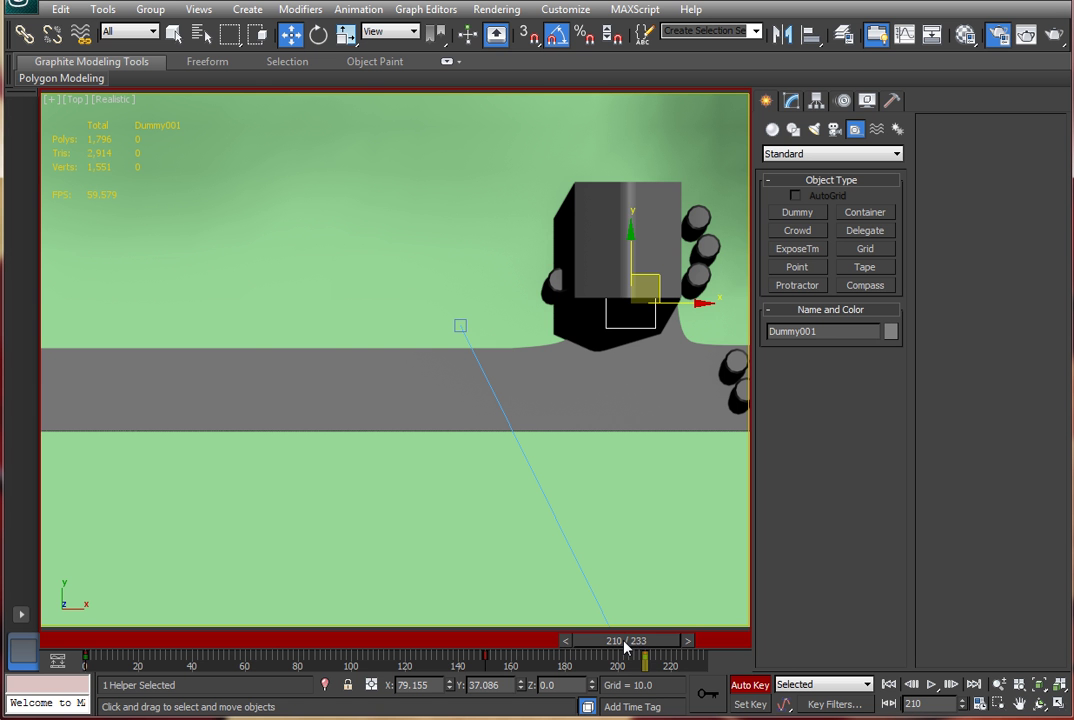
Step: At frame 150, trial-rotate Dummy001 and cancel, keeping it at Z 72.157
{"action": "left_click_drag", "start_coordinate": [625, 648], "coordinate": [487, 659]}
{"action": "key", "text": "w"}
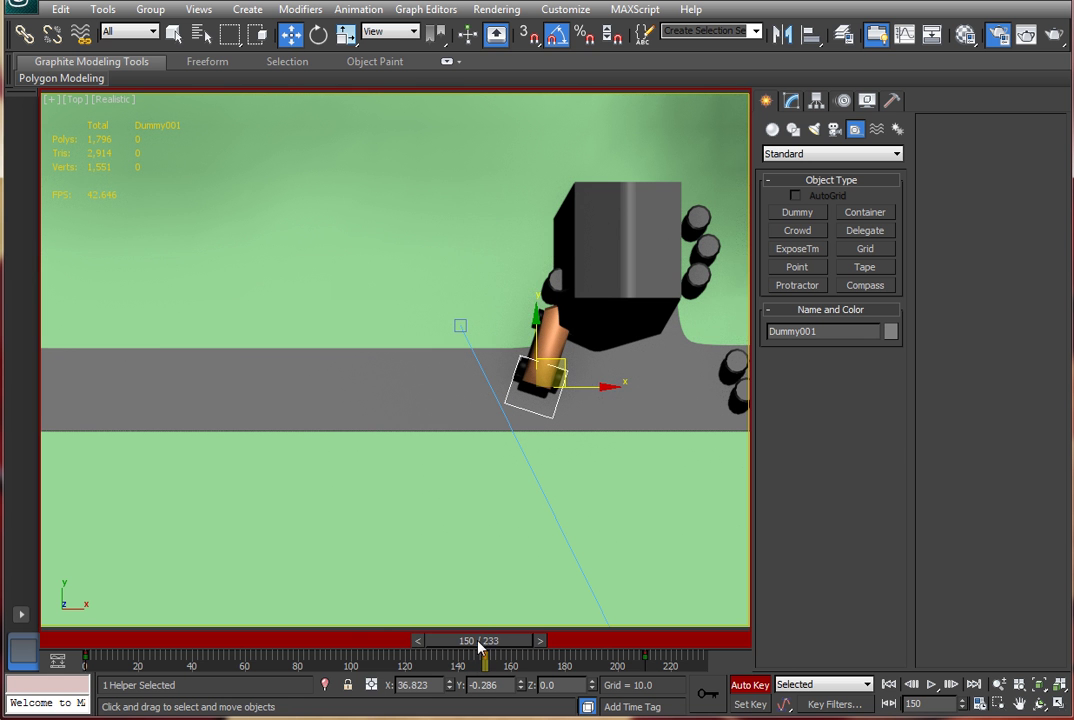
{"action": "key", "text": "e"}
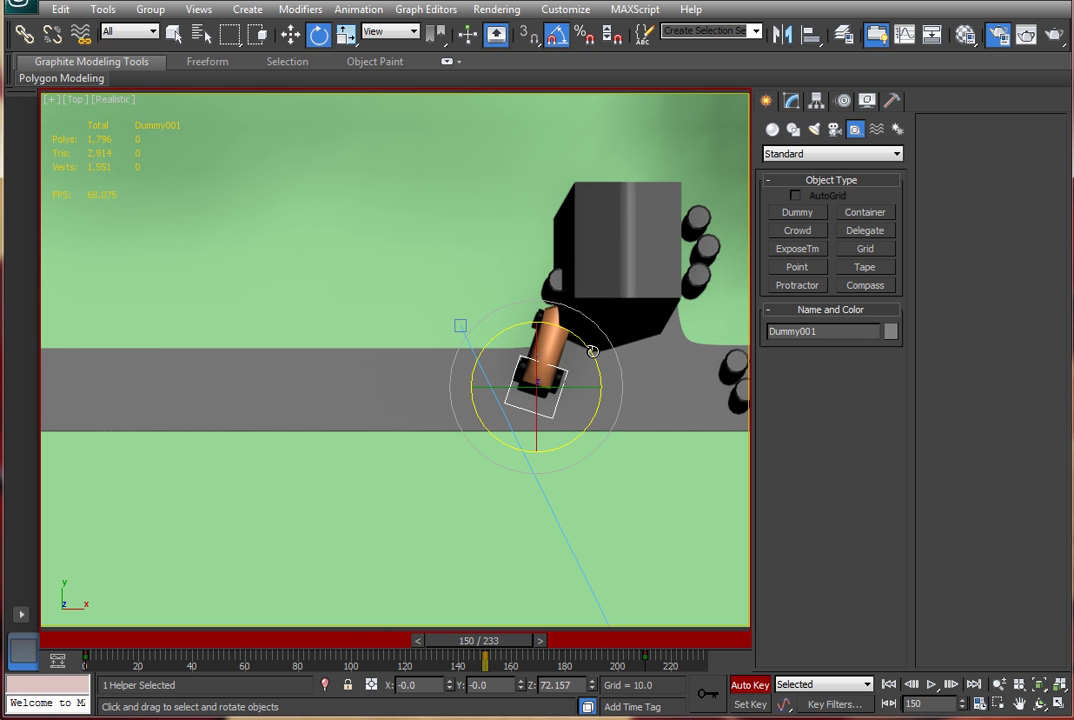
{"action": "left_click_drag", "start_coordinate": [589, 353], "coordinate": [634, 392]}
{"action": "right_click", "coordinate": [634, 392]}
Step: Open Dummy001's curves in the Curve Editor, trial-shift the start keys, then undo
{"action": "left_click", "coordinate": [904, 36]}
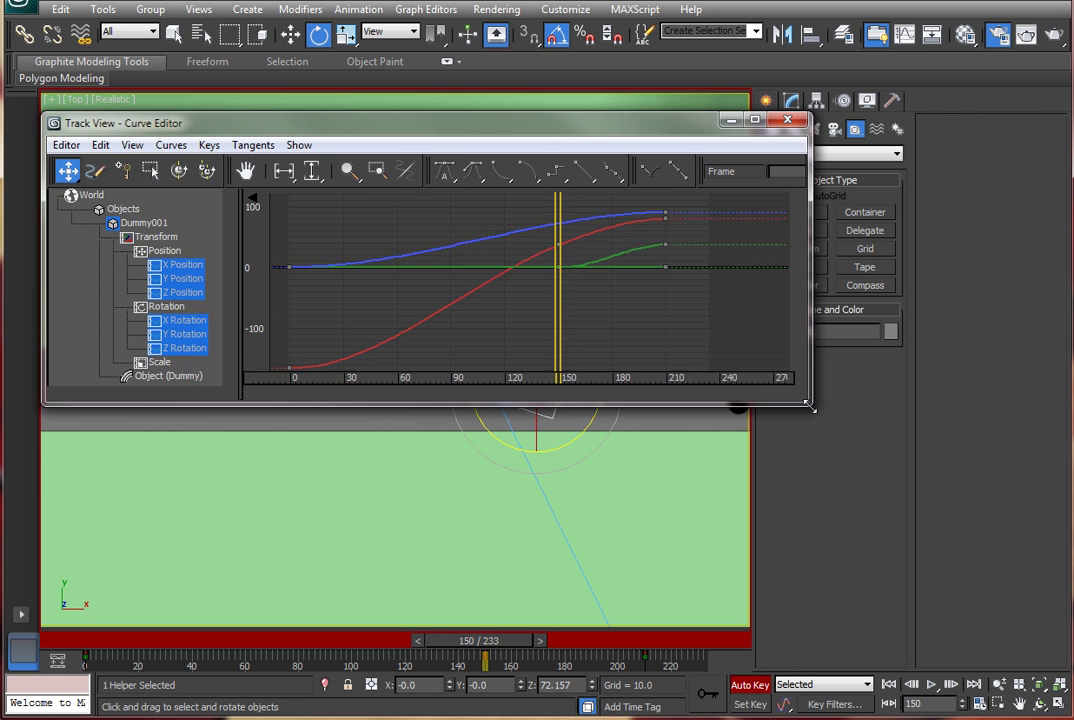
{"action": "left_click_drag", "start_coordinate": [849, 451], "coordinate": [853, 463]}
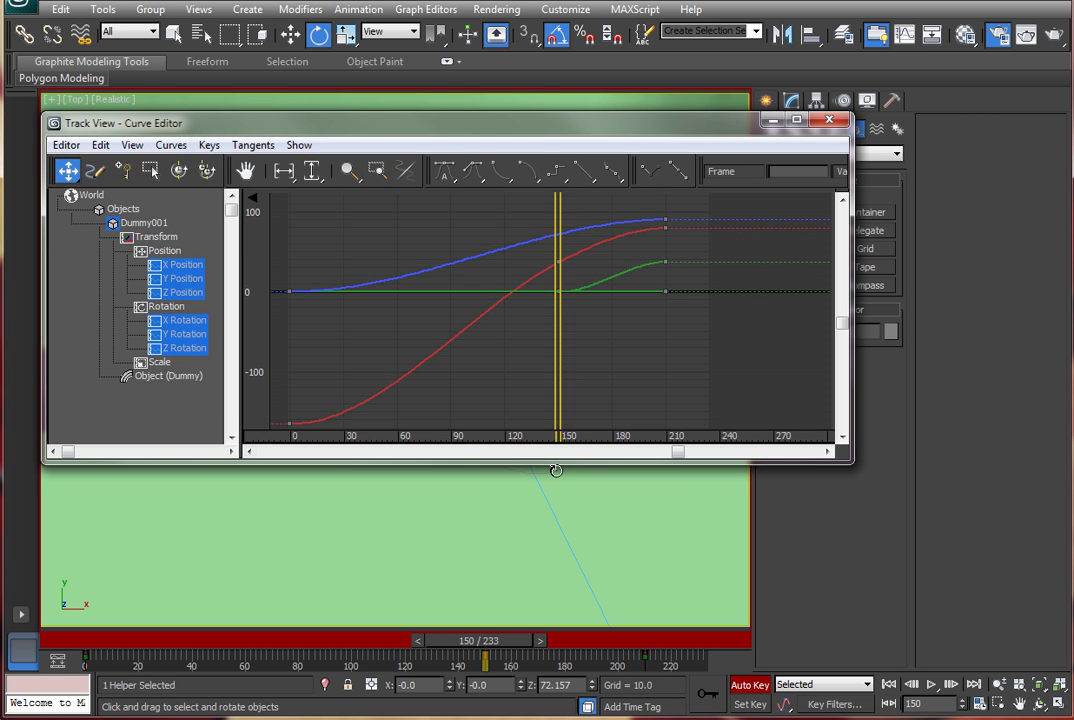
{"action": "left_click", "coordinate": [289, 422]}
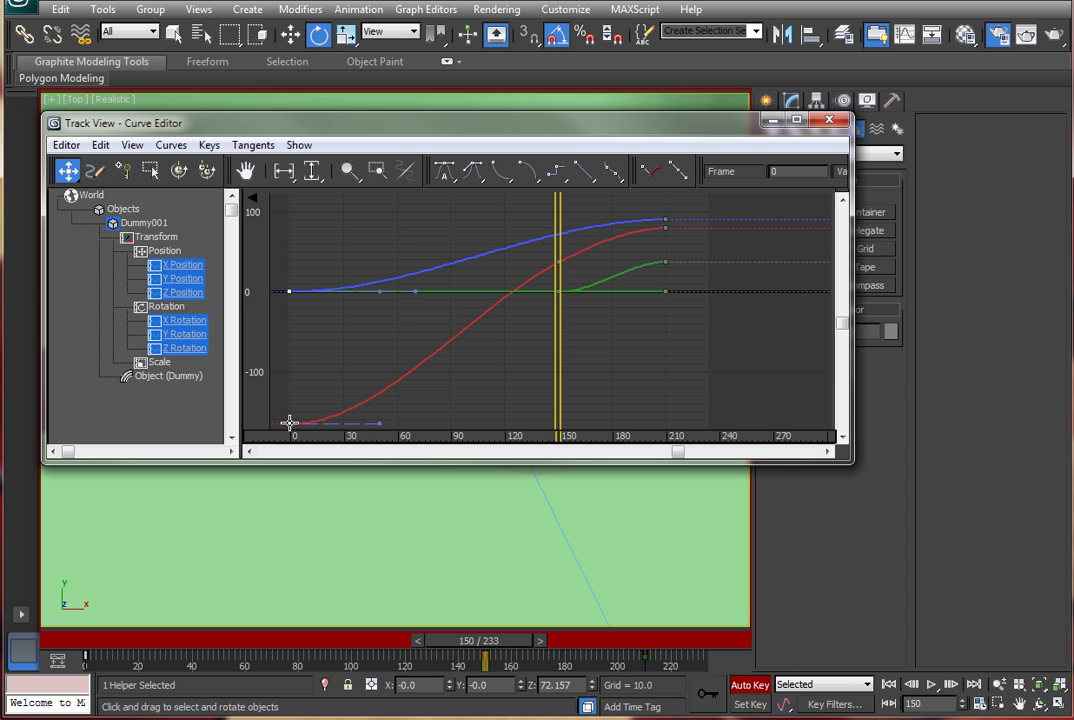
{"action": "left_click_drag", "start_coordinate": [289, 422], "coordinate": [559, 432]}
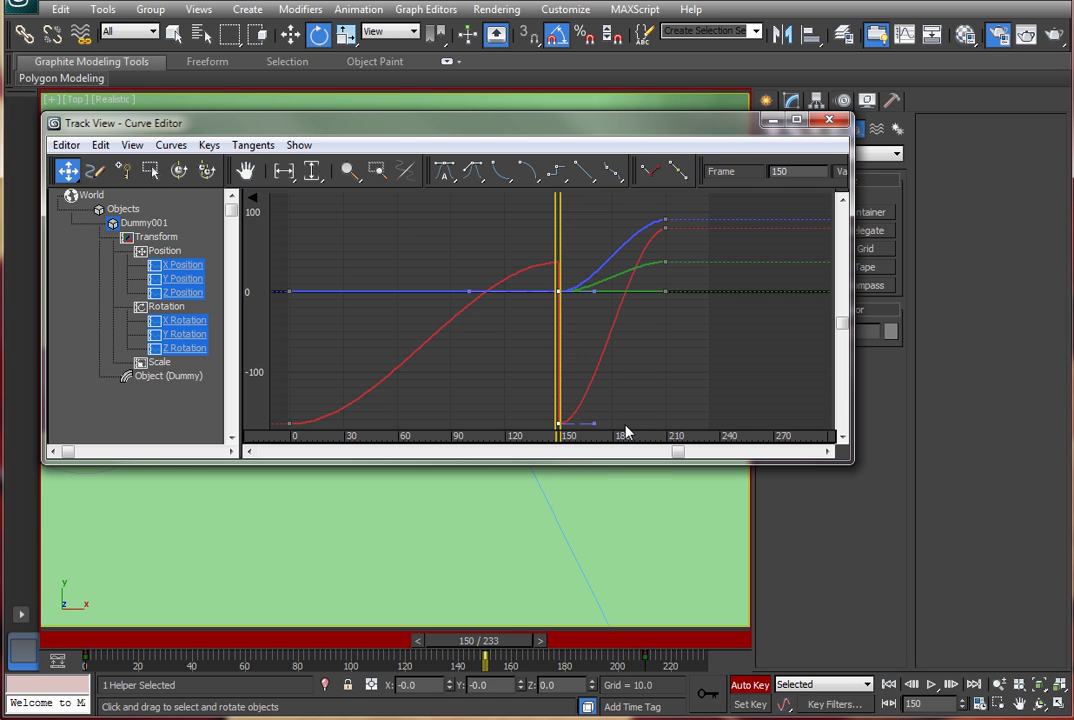
{"action": "left_click_drag", "start_coordinate": [851, 461], "coordinate": [973, 508]}
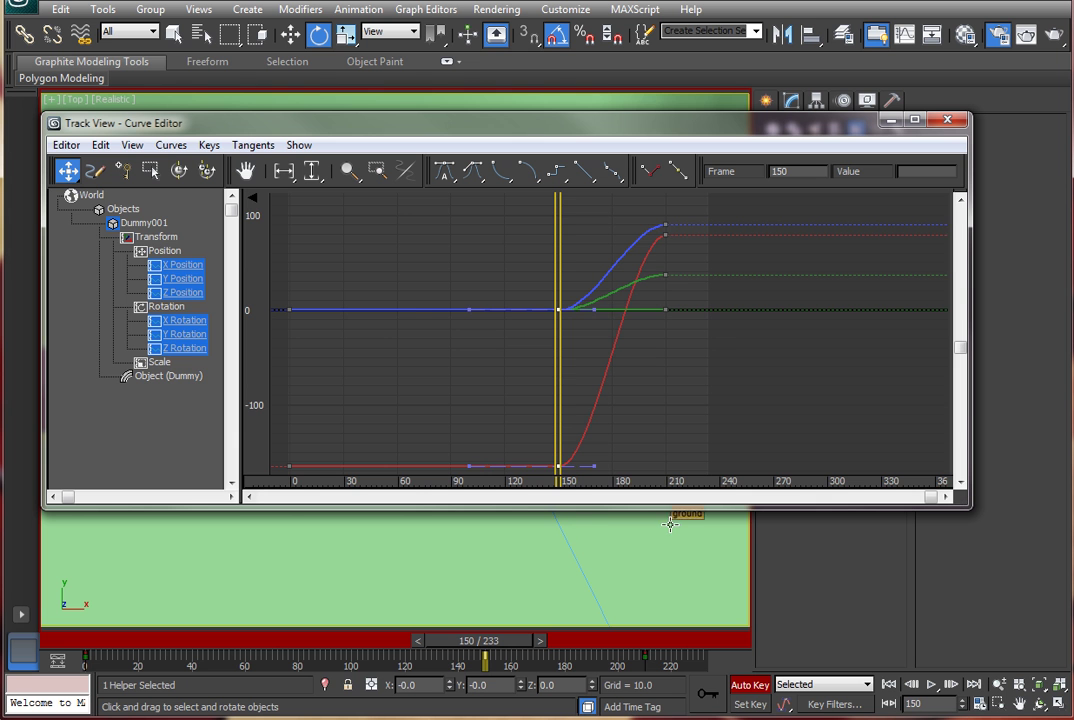
{"action": "key", "text": "ctrl+z"}
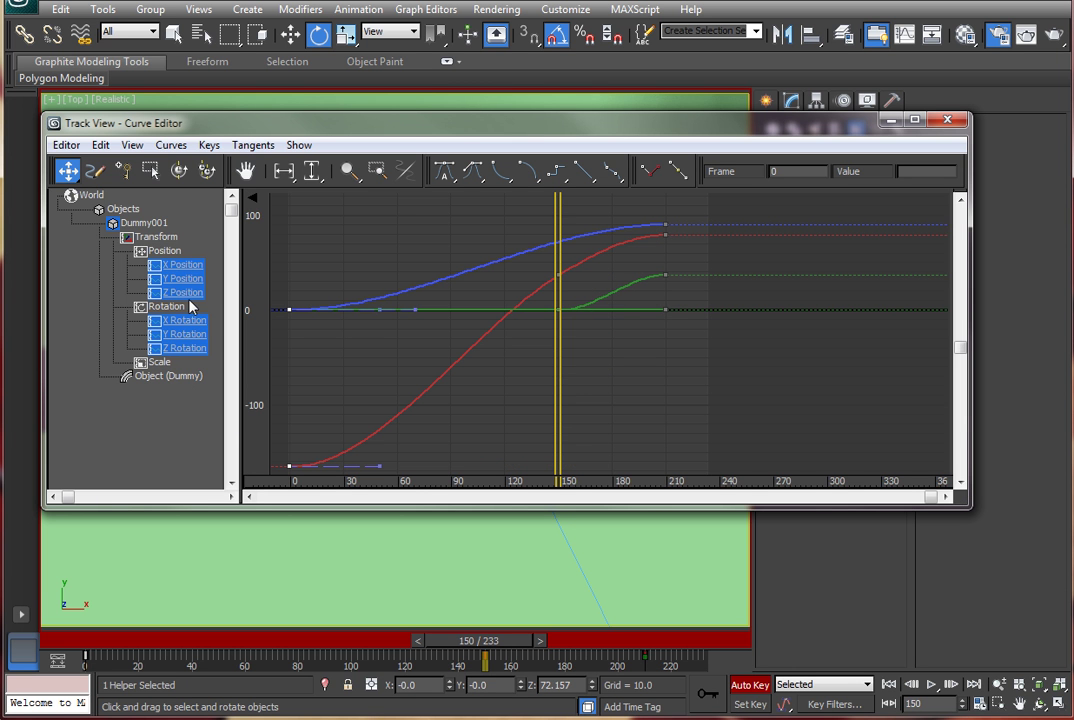
Step: Select the X, Y and Z Rotation tracks and drag their first key to frame 150
{"action": "left_click", "coordinate": [176, 334]}
{"action": "left_click", "coordinate": [176, 320]}
{"action": "left_click", "coordinate": [196, 349]}
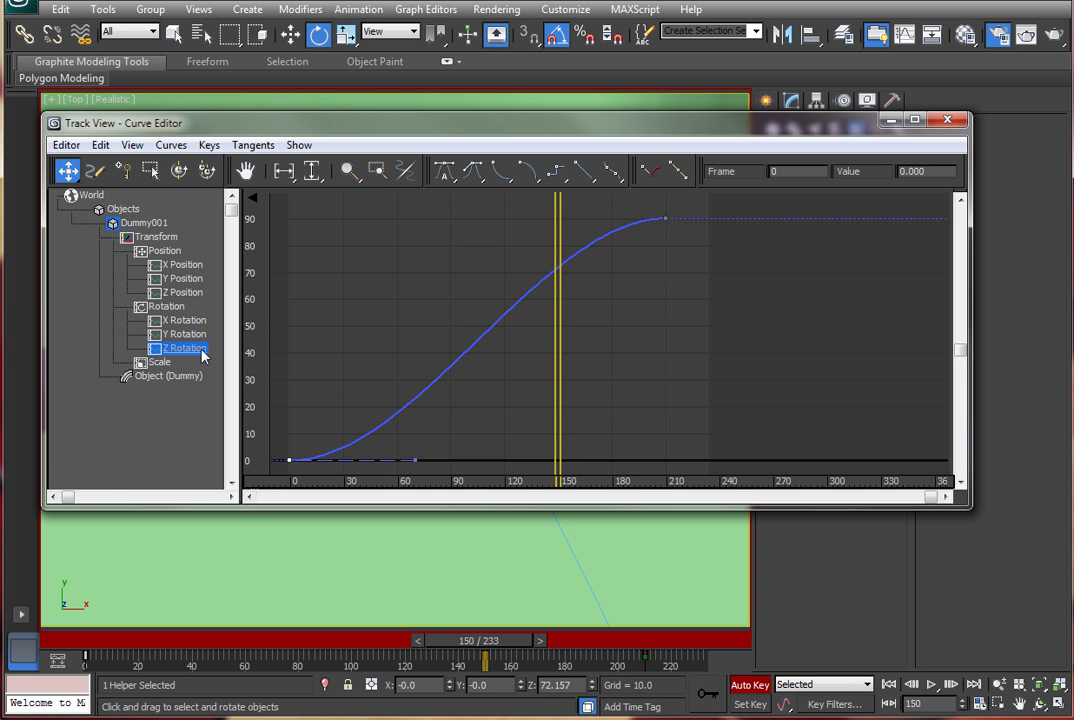
{"action": "left_click", "coordinate": [165, 334]}
{"action": "left_click", "coordinate": [165, 321]}
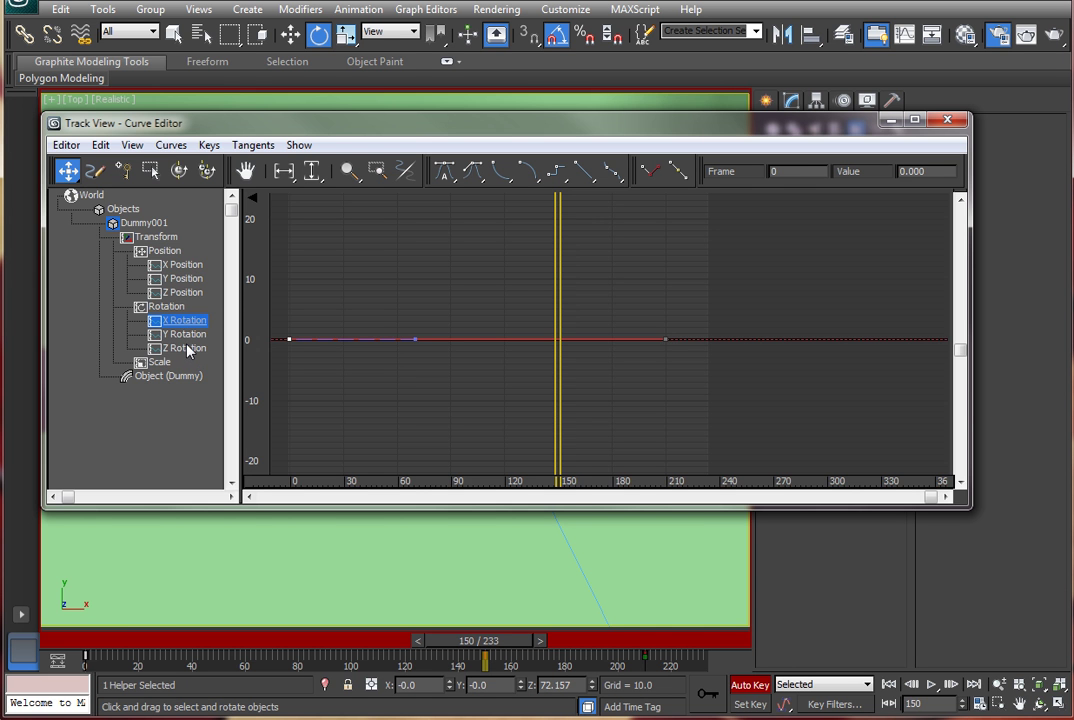
{"action": "left_click", "coordinate": [185, 348]}
{"action": "left_click", "coordinate": [182, 334], "text": "ctrl"}
{"action": "left_click", "coordinate": [182, 320], "text": "ctrl"}
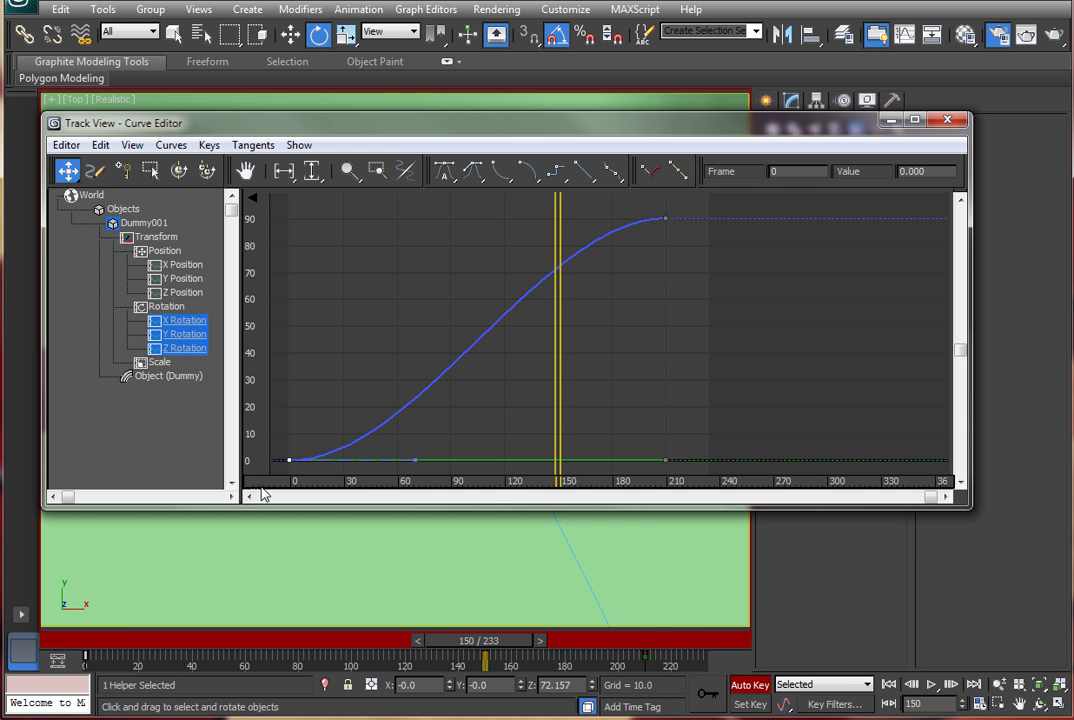
{"action": "left_click_drag", "start_coordinate": [290, 461], "coordinate": [559, 460]}
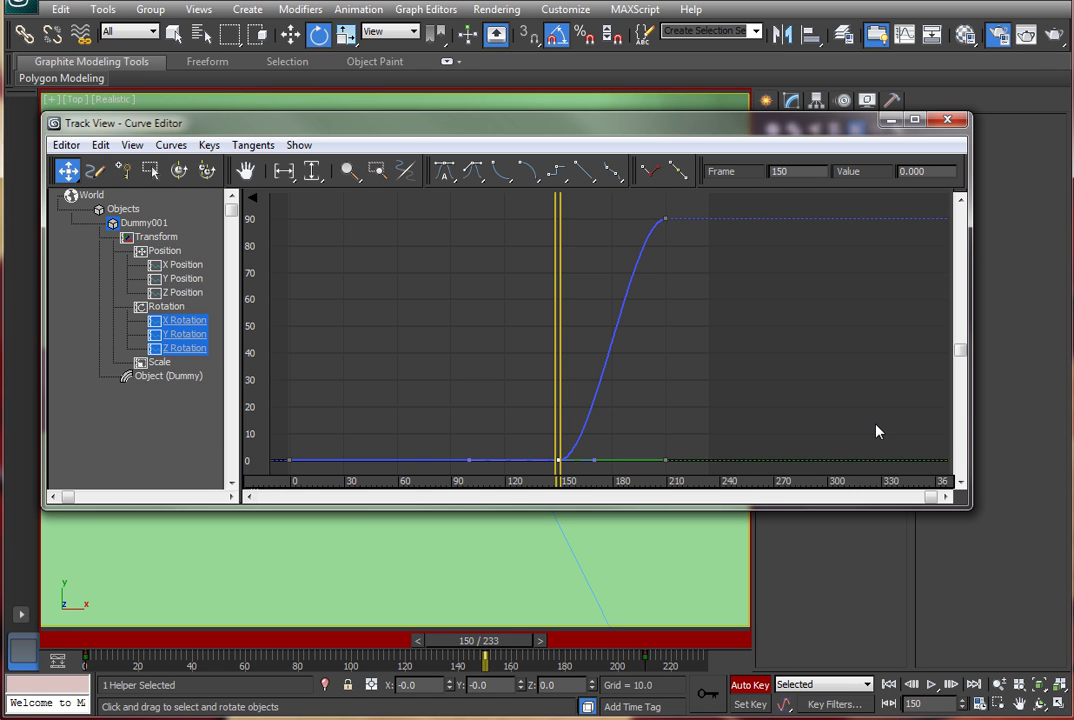
Step: At frame 180, move Dummy001 to the garage entrance and angle it toward the doorway
{"action": "left_click", "coordinate": [947, 119]}
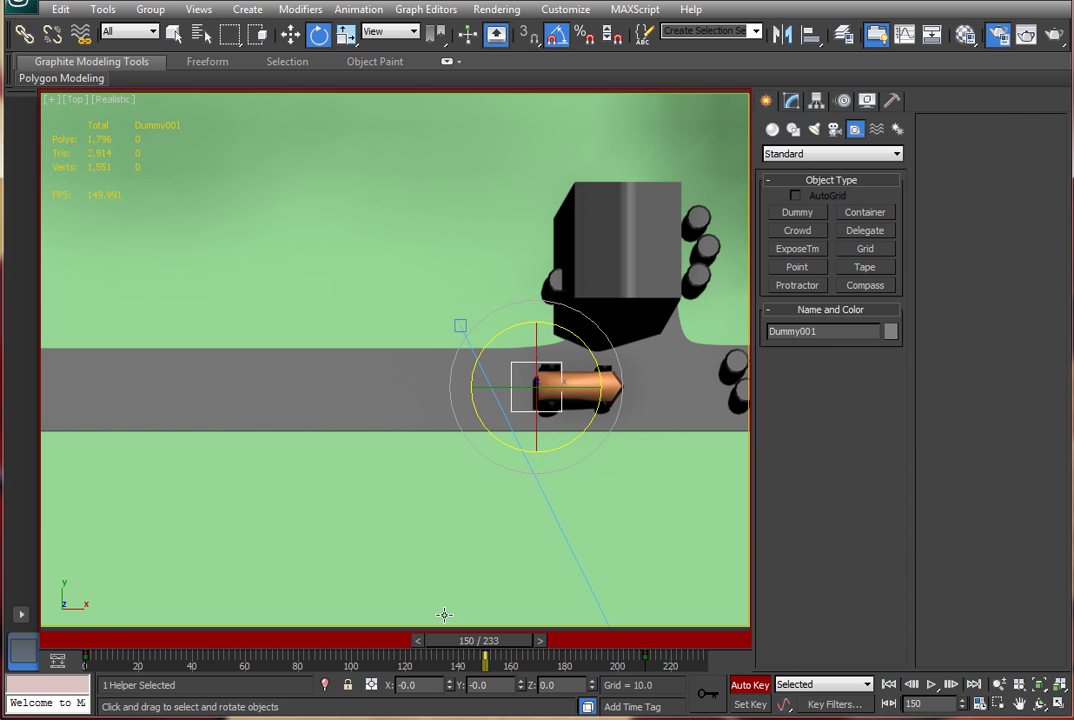
{"action": "key", "text": "q"}
{"action": "left_click_drag", "start_coordinate": [458, 640], "coordinate": [563, 655]}
{"action": "key", "text": "e"}
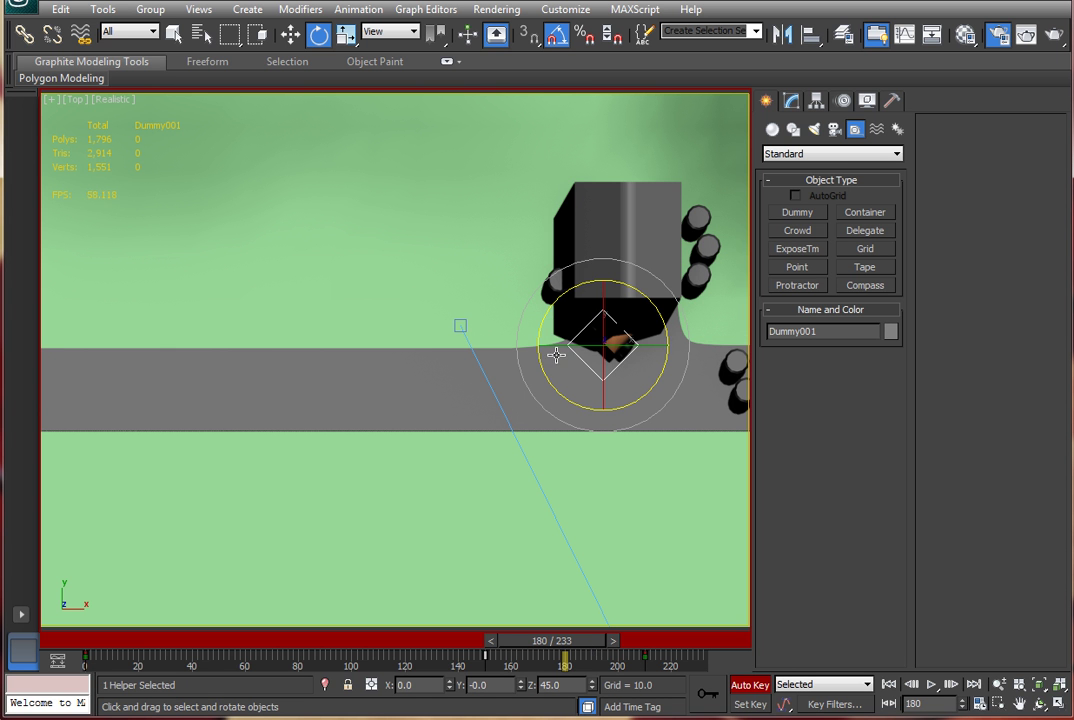
{"action": "left_click", "coordinate": [290, 34]}
{"action": "left_click_drag", "start_coordinate": [621, 348], "coordinate": [561, 312]}
{"action": "key", "text": "e"}
Step: Show Dummy001's trajectory from the Motion panel and rewind the timeline toward frame 0
{"action": "key", "text": "w"}
{"action": "left_click", "coordinate": [843, 101]}
{"action": "left_click", "coordinate": [862, 190]}
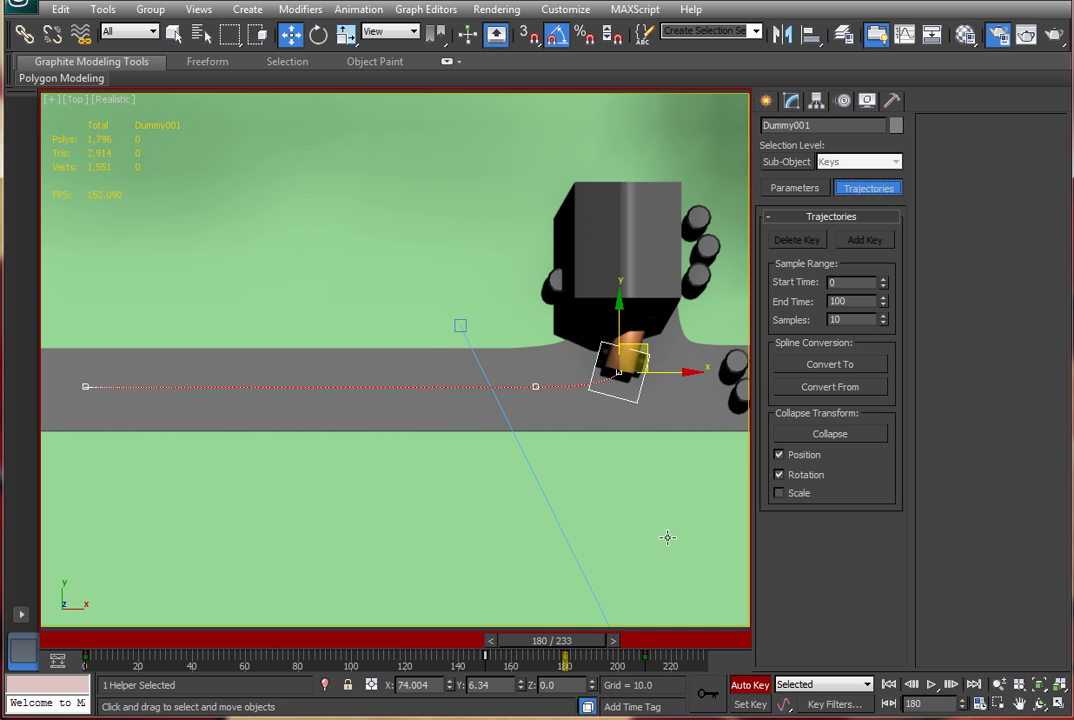
{"action": "mouse_move", "coordinate": [589, 644]}
{"action": "left_mouse_down"}
{"action": "mouse_move", "coordinate": [515, 645]}
{"action": "mouse_move", "coordinate": [658, 643]}
{"action": "mouse_move", "coordinate": [563, 652]}
{"action": "mouse_move", "coordinate": [293, 631]}
{"action": "left_mouse_up"}
{"action": "key", "text": "w"}
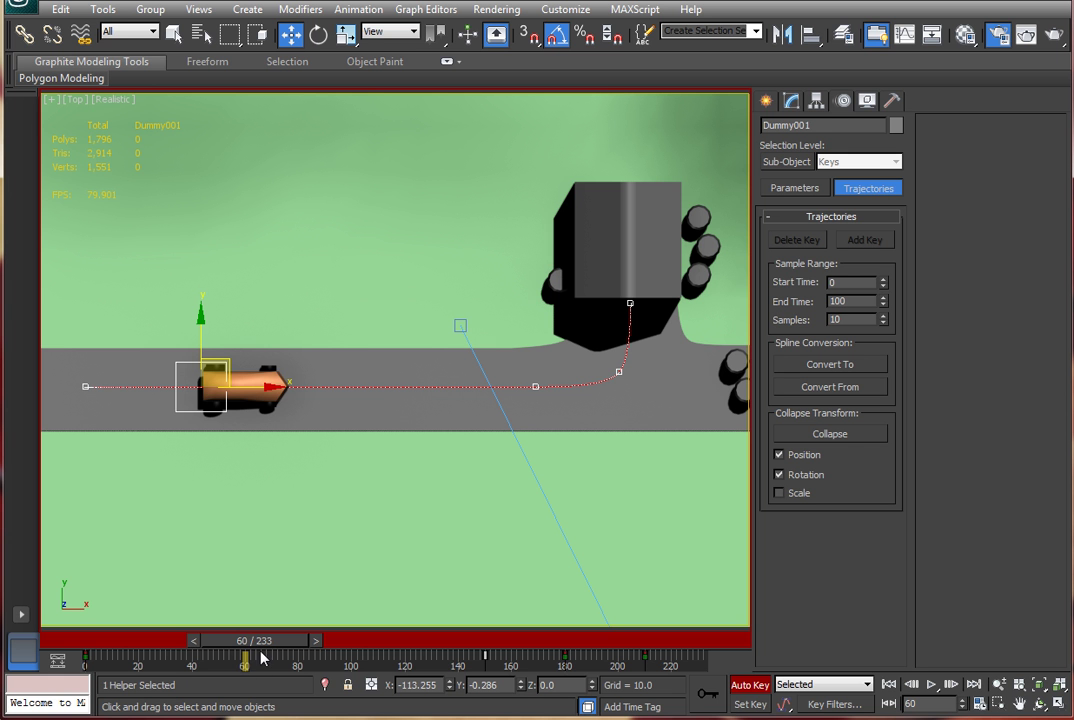
{"action": "left_click_drag", "start_coordinate": [268, 641], "coordinate": [86, 648]}
Step: From frame 0 in Camera view, play the car's drive to the garage
{"action": "key", "text": "w"}
{"action": "key", "text": "c"}
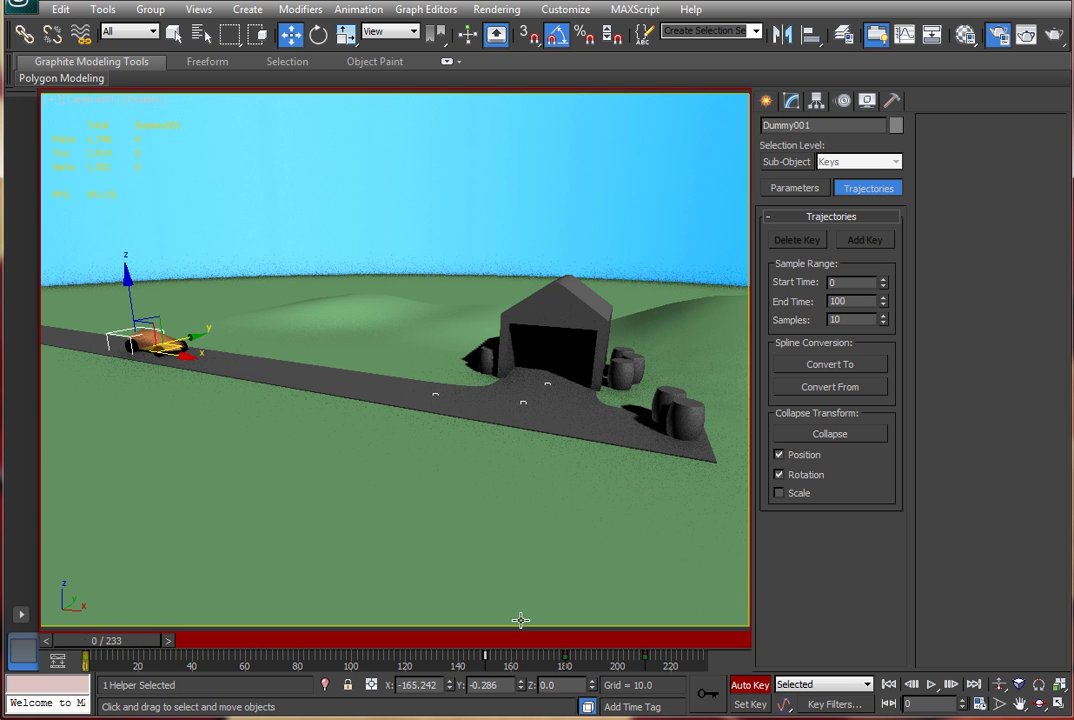
{"action": "left_click", "coordinate": [932, 686]}
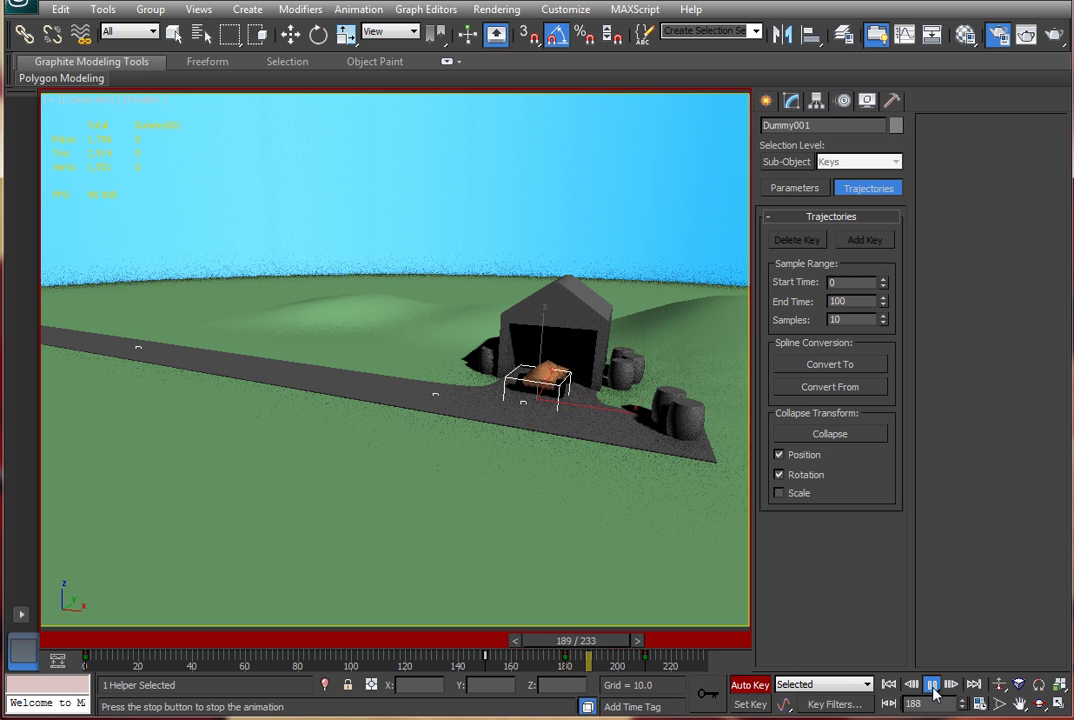
Step: Stop playback, rewind to frame 0 and isolate Dummy001's X Position curve in the Curve Editor
{"action": "left_click", "coordinate": [932, 685]}
{"action": "key", "text": "w"}
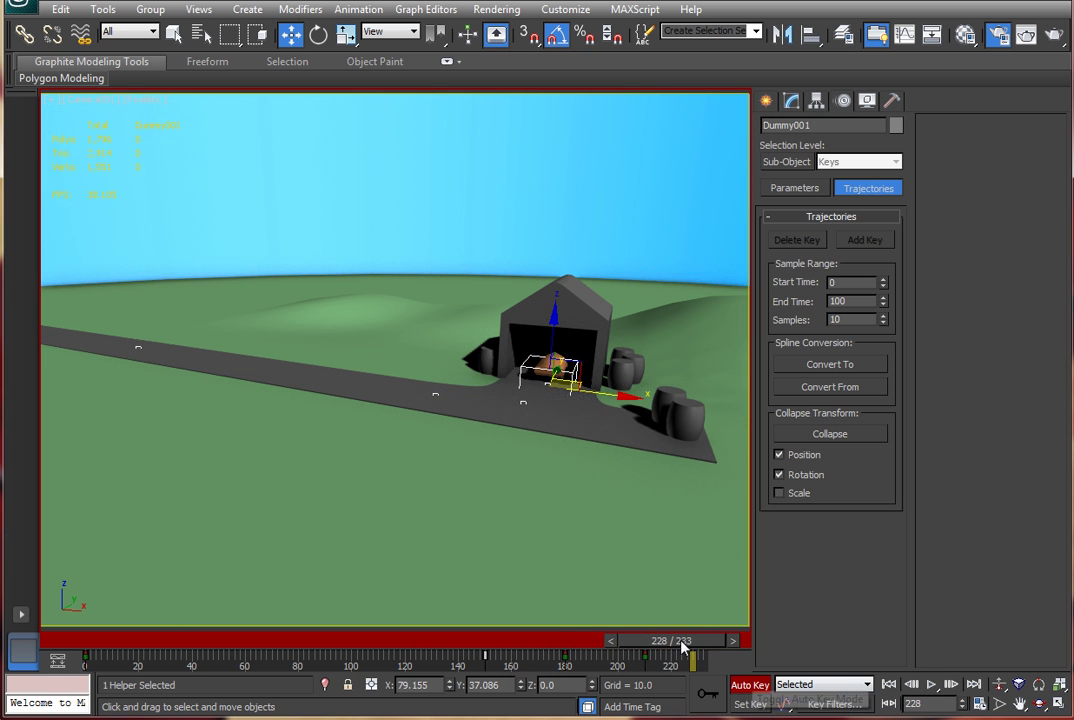
{"action": "left_click_drag", "start_coordinate": [680, 641], "coordinate": [100, 640]}
{"action": "left_click", "coordinate": [904, 34]}
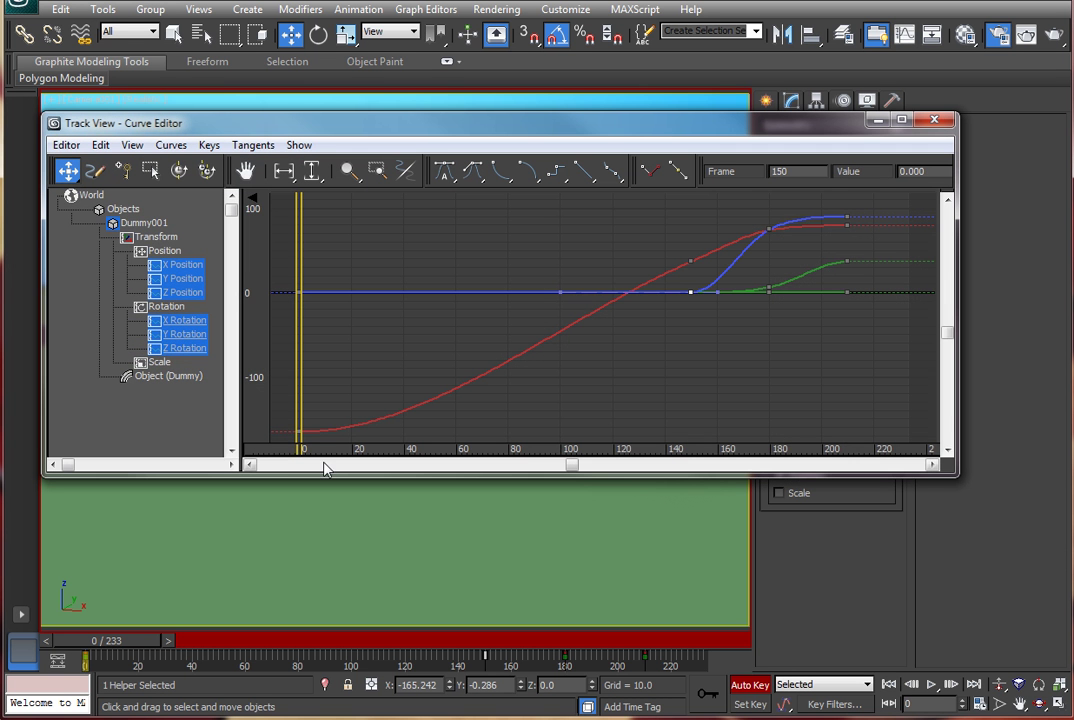
{"action": "left_click", "coordinate": [186, 291]}
{"action": "left_click", "coordinate": [184, 278]}
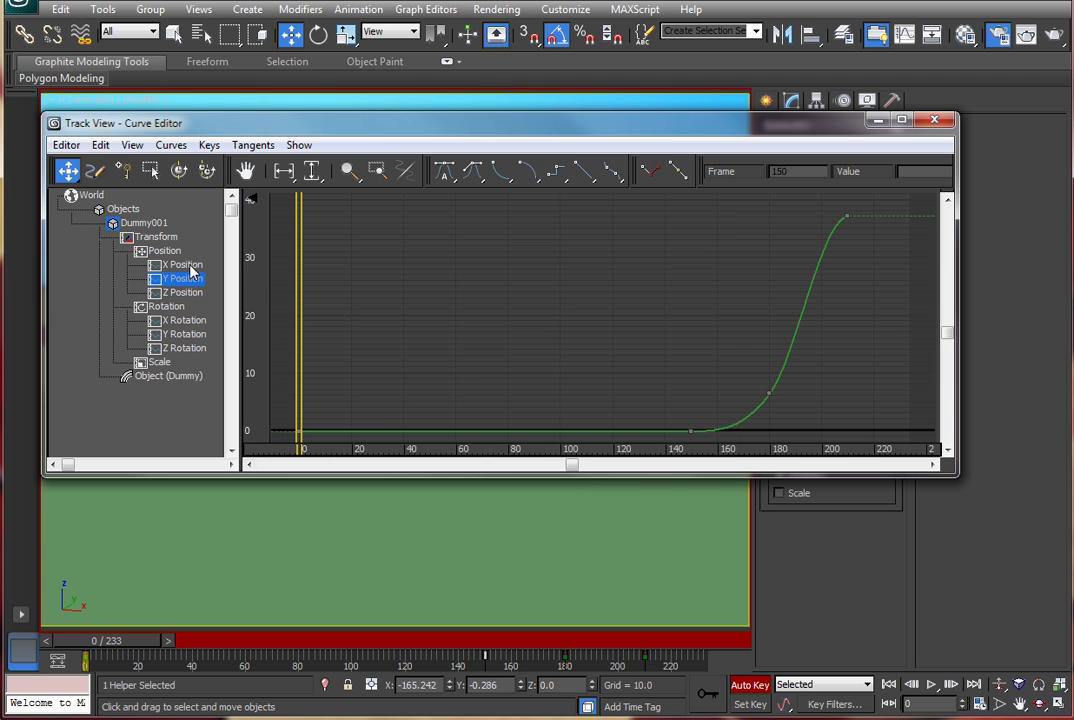
{"action": "left_click", "coordinate": [184, 264]}
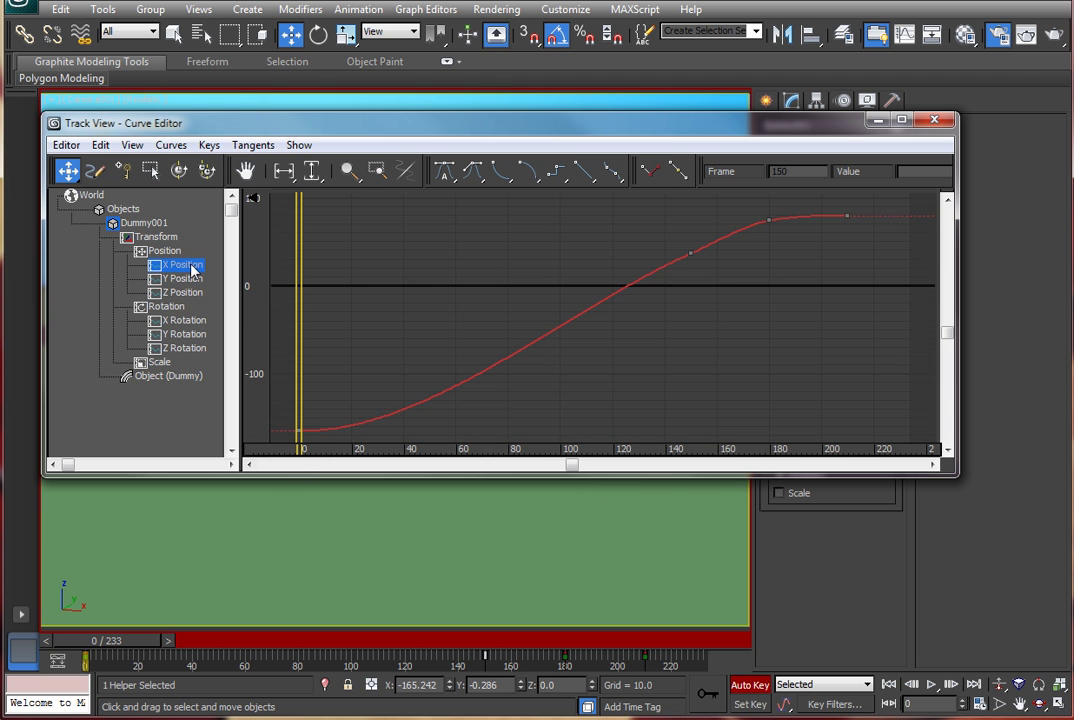
Step: Drag the frame-0 key's tangent up so X Position rises linearly from the start
{"action": "left_click", "coordinate": [300, 430]}
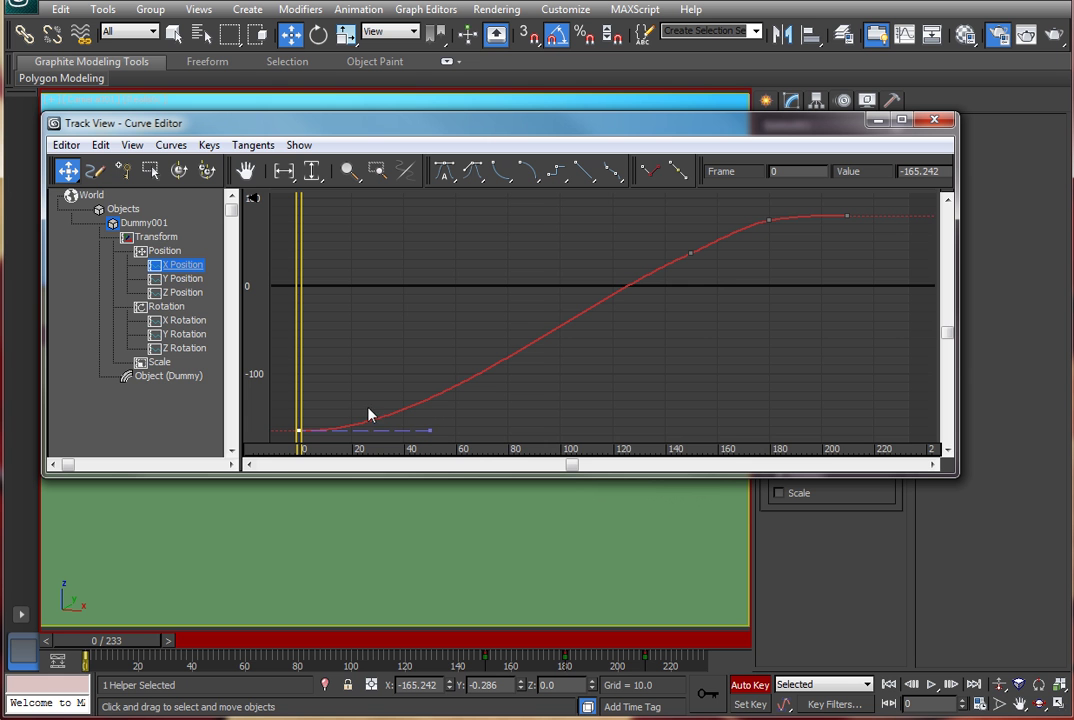
{"action": "mouse_move", "coordinate": [431, 432]}
{"action": "left_mouse_down"}
{"action": "mouse_move", "coordinate": [417, 380]}
{"action": "mouse_move", "coordinate": [431, 428]}
{"action": "left_mouse_up"}
{"action": "left_click", "coordinate": [428, 426]}
{"action": "left_click", "coordinate": [299, 431]}
{"action": "left_click_drag", "start_coordinate": [430, 431], "coordinate": [419, 383]}
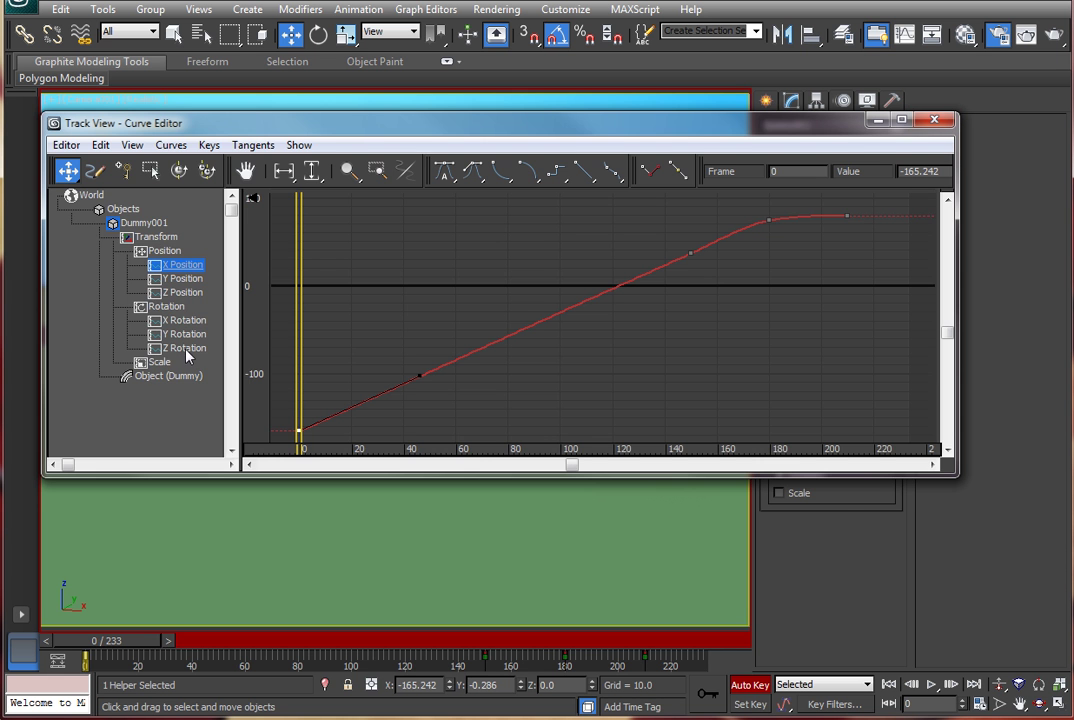
{"action": "left_click", "coordinate": [934, 120]}
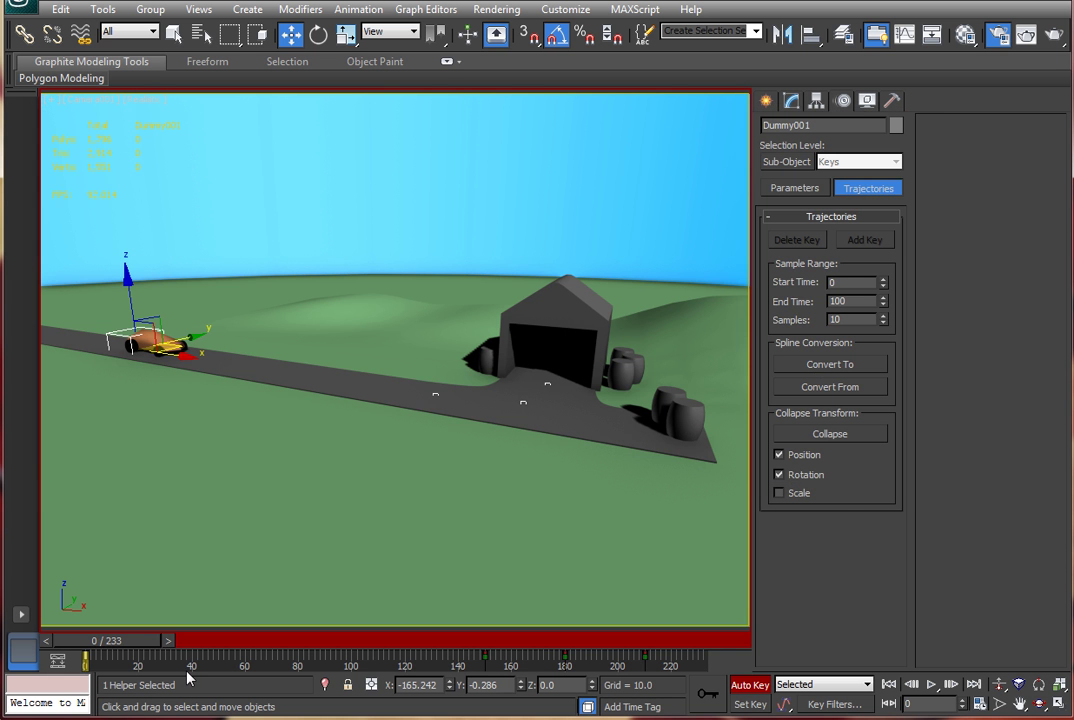
Step: Play back the car's current drive into the garage
{"action": "left_click", "coordinate": [931, 685]}
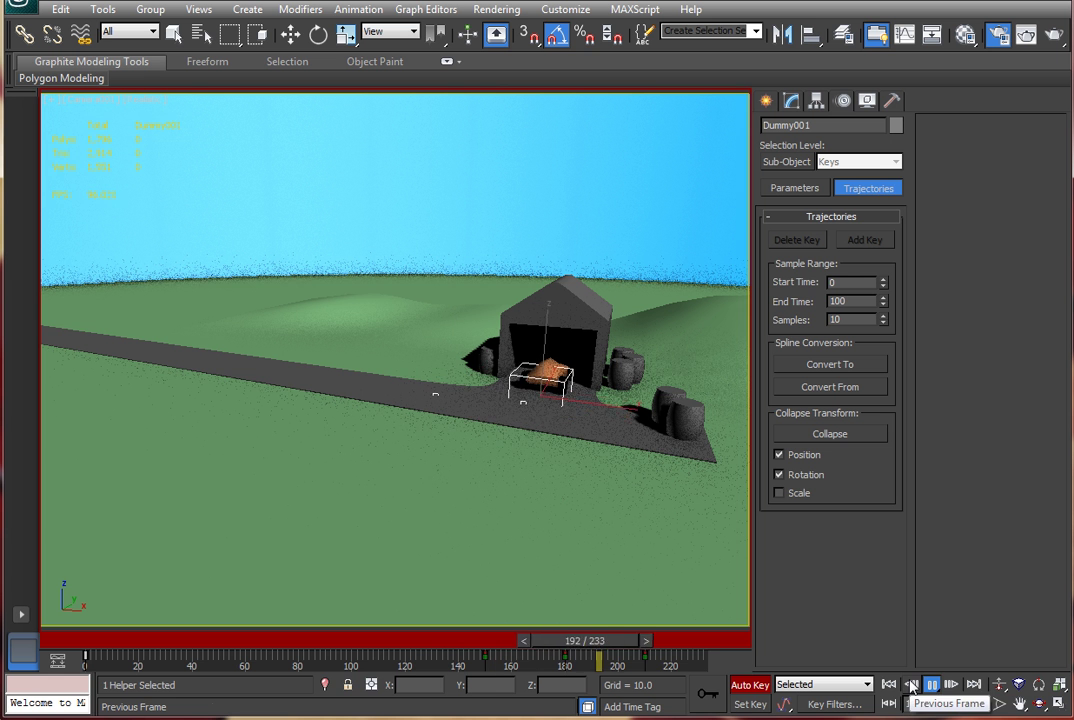
{"action": "left_click", "coordinate": [931, 684]}
{"action": "key", "text": "w"}
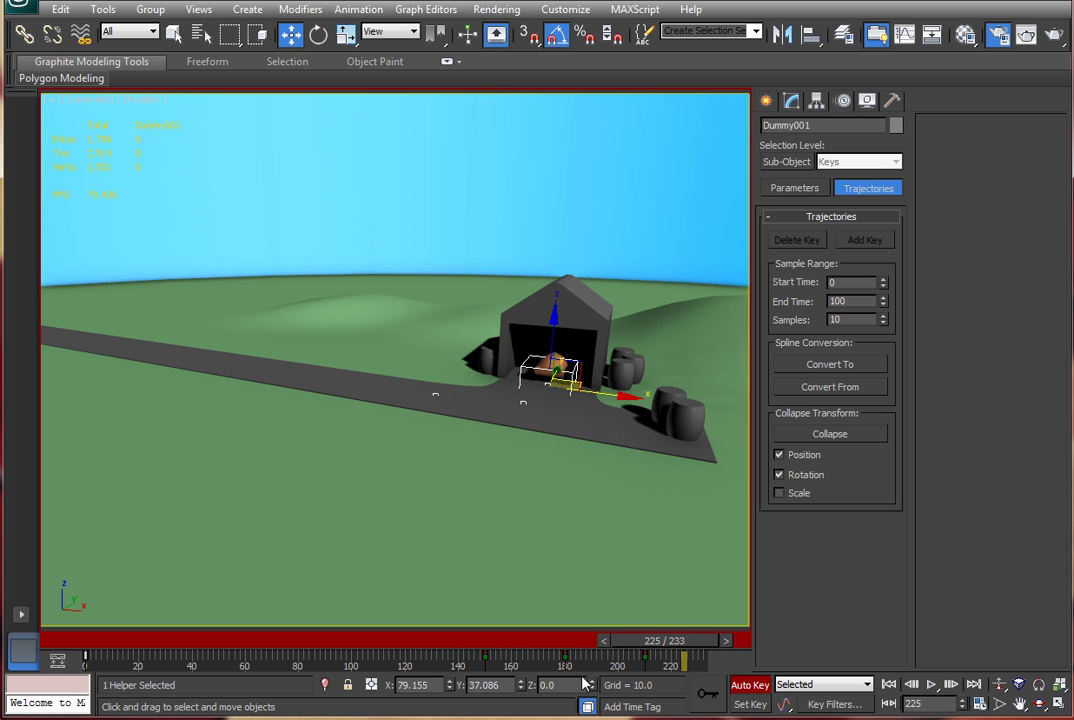
Step: Show the timeline selection range from frame 0 and scale the car's keys to about 80% timing
{"action": "right_click", "coordinate": [600, 667]}
{"action": "mouse_move", "coordinate": [664, 627]}
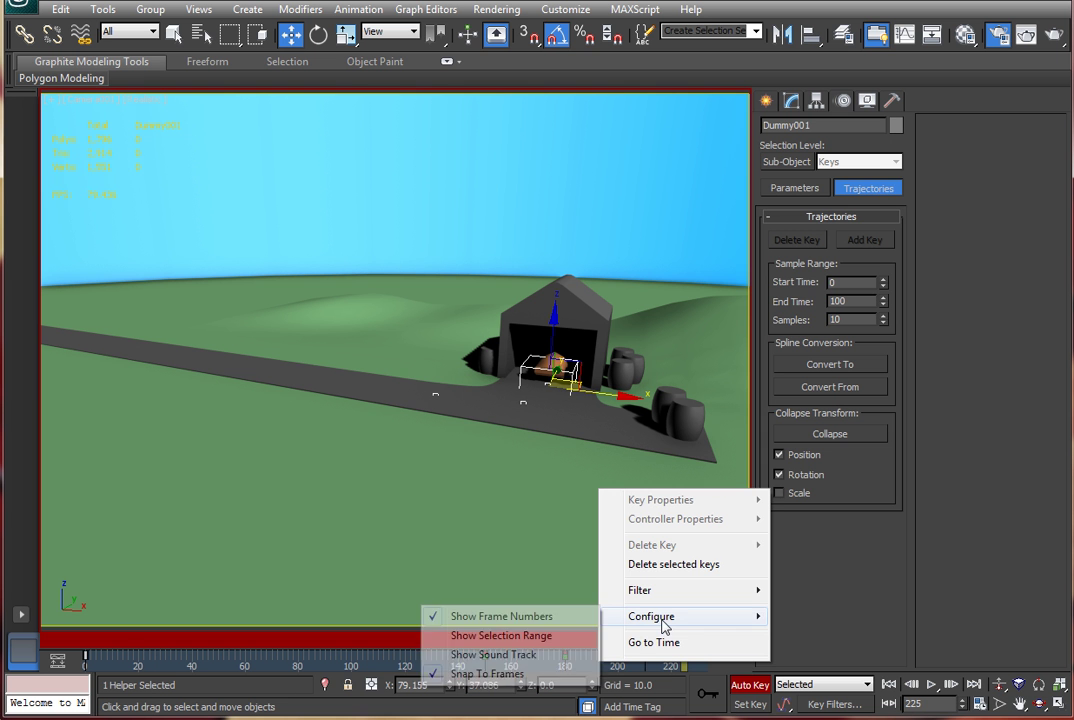
{"action": "left_click", "coordinate": [550, 636]}
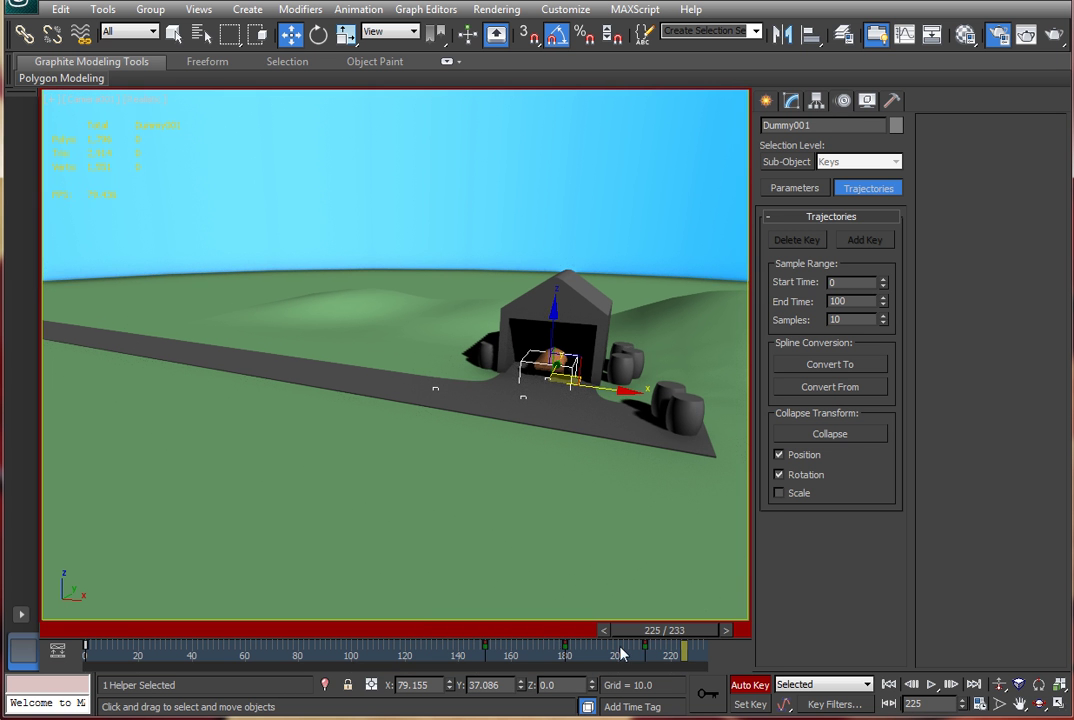
{"action": "left_click_drag", "start_coordinate": [230, 662], "coordinate": [168, 665]}
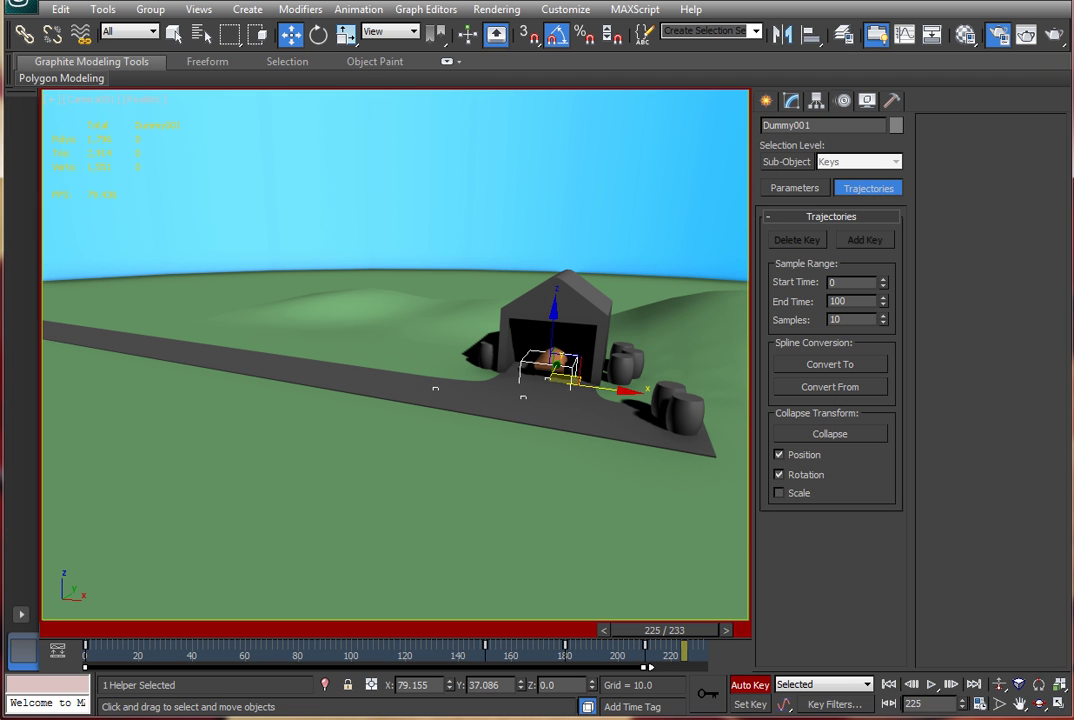
{"action": "left_click_drag", "start_coordinate": [648, 667], "coordinate": [530, 667]}
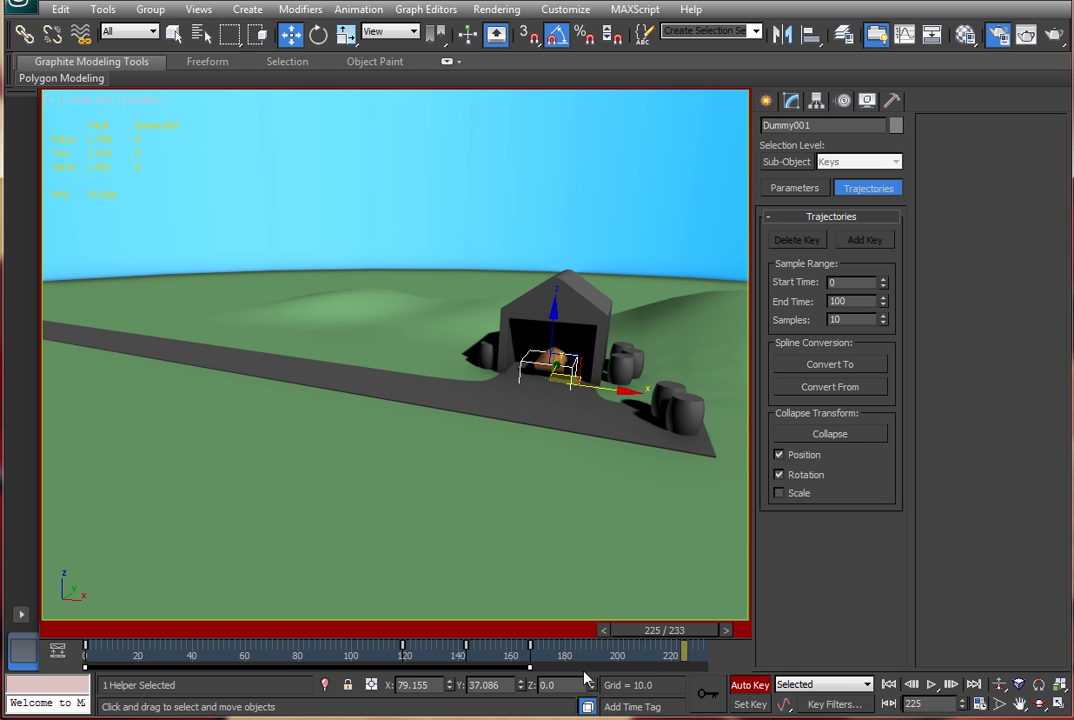
Step: Replay the shortened drive from frame 0 and scrub back toward the start
{"action": "left_click_drag", "start_coordinate": [664, 630], "coordinate": [107, 630]}
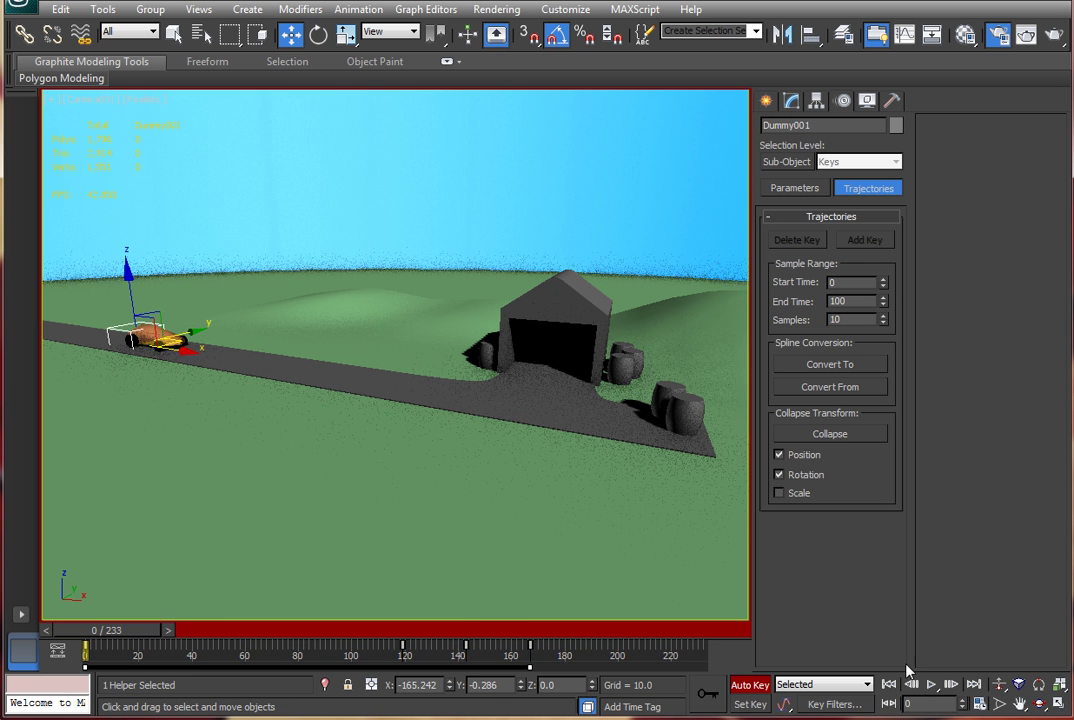
{"action": "left_click", "coordinate": [930, 685]}
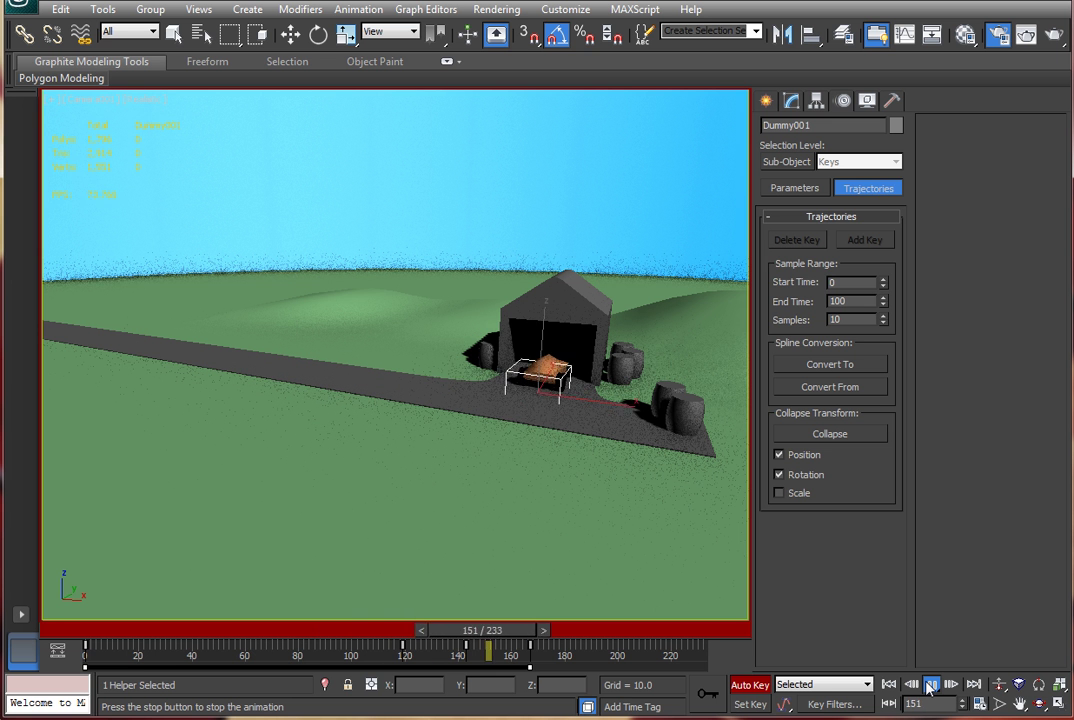
{"action": "left_click", "coordinate": [930, 685]}
{"action": "left_click_drag", "start_coordinate": [675, 628], "coordinate": [87, 648]}
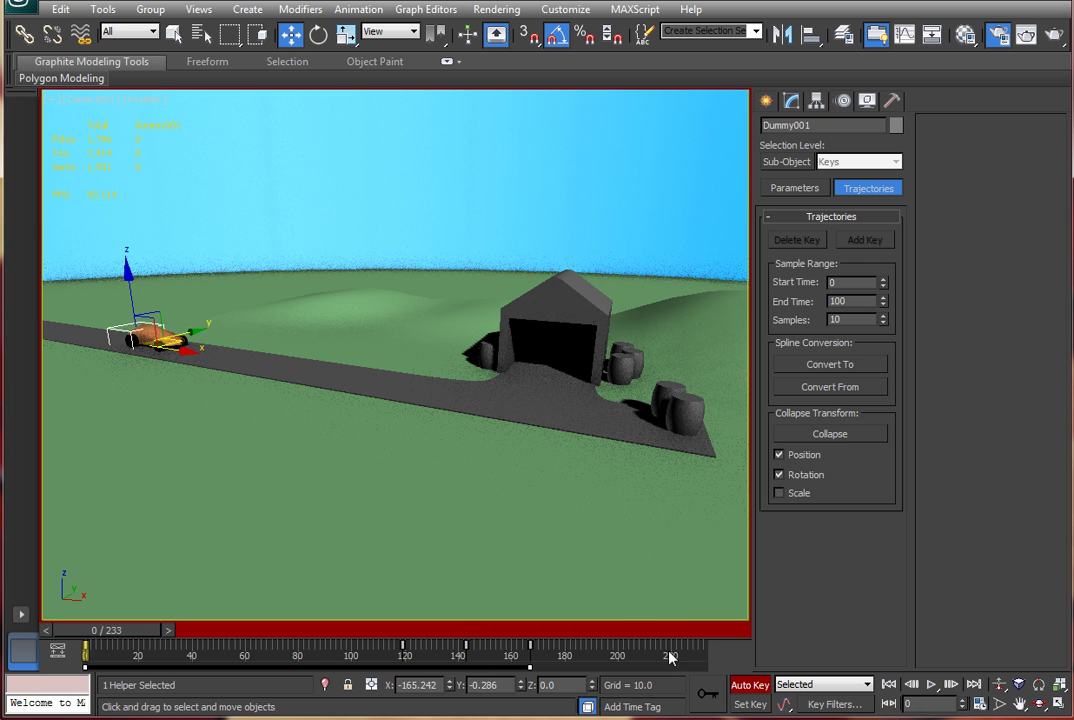
Step: Switch the Auto Key button off so no further keys are recorded
{"action": "left_click", "coordinate": [748, 685]}
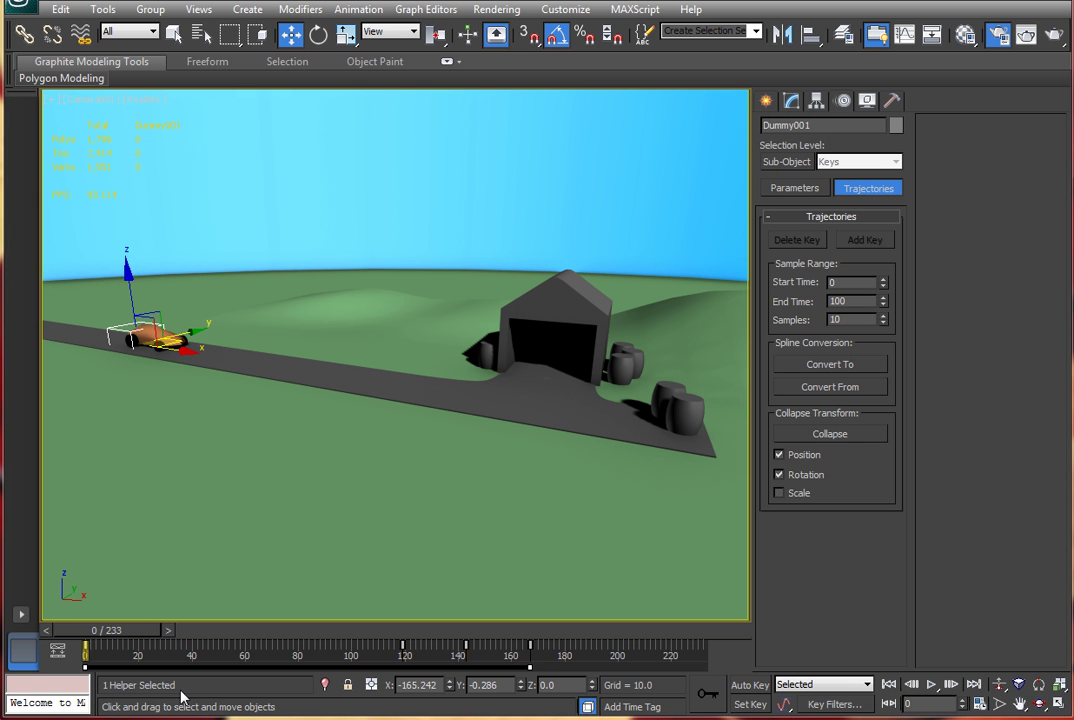
Step: With Auto Key on, move the car's dummy further back along X at frame 0, then replay the drive
{"action": "left_click", "coordinate": [750, 685]}
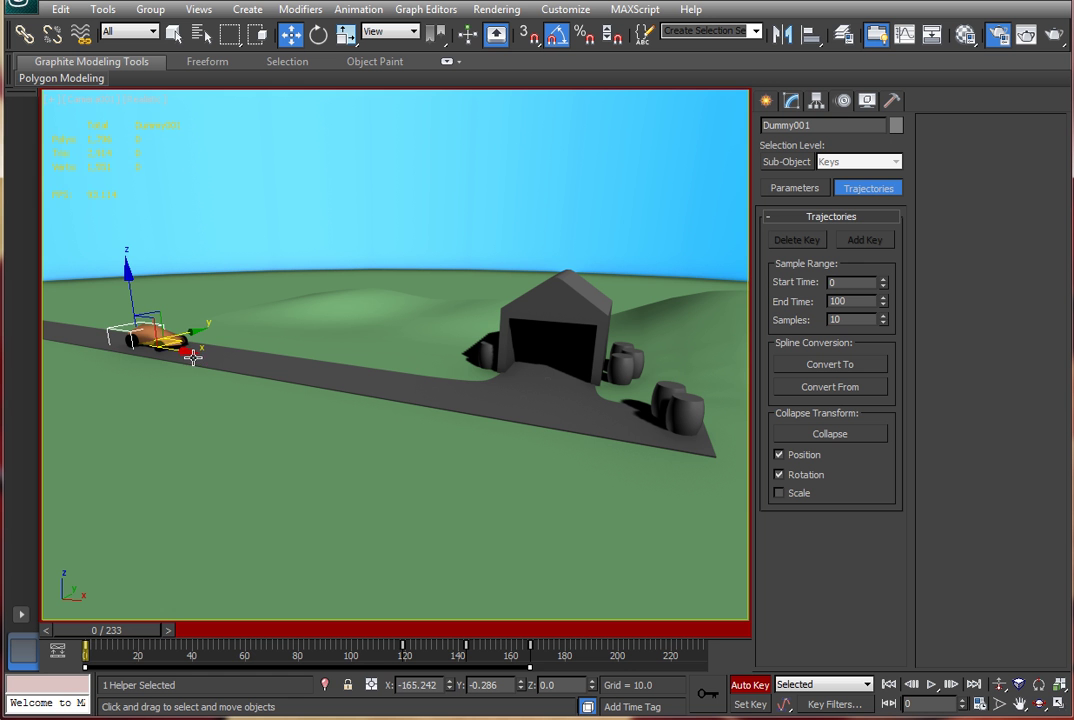
{"action": "left_click_drag", "start_coordinate": [187, 356], "coordinate": [32, 344]}
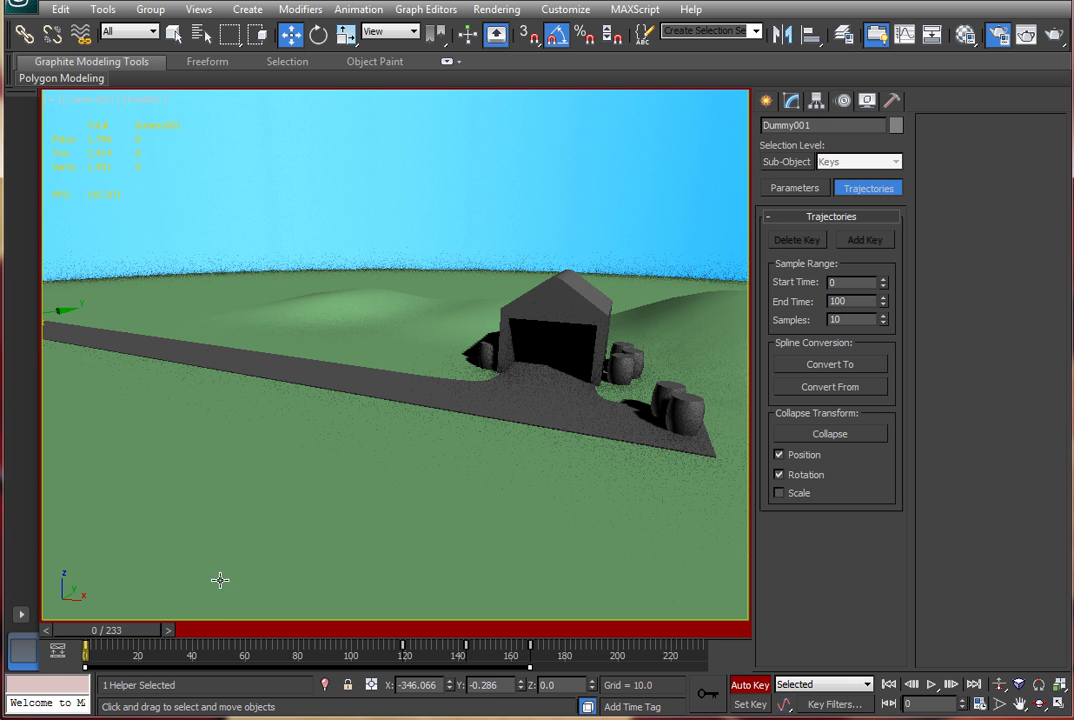
{"action": "left_click", "coordinate": [930, 685]}
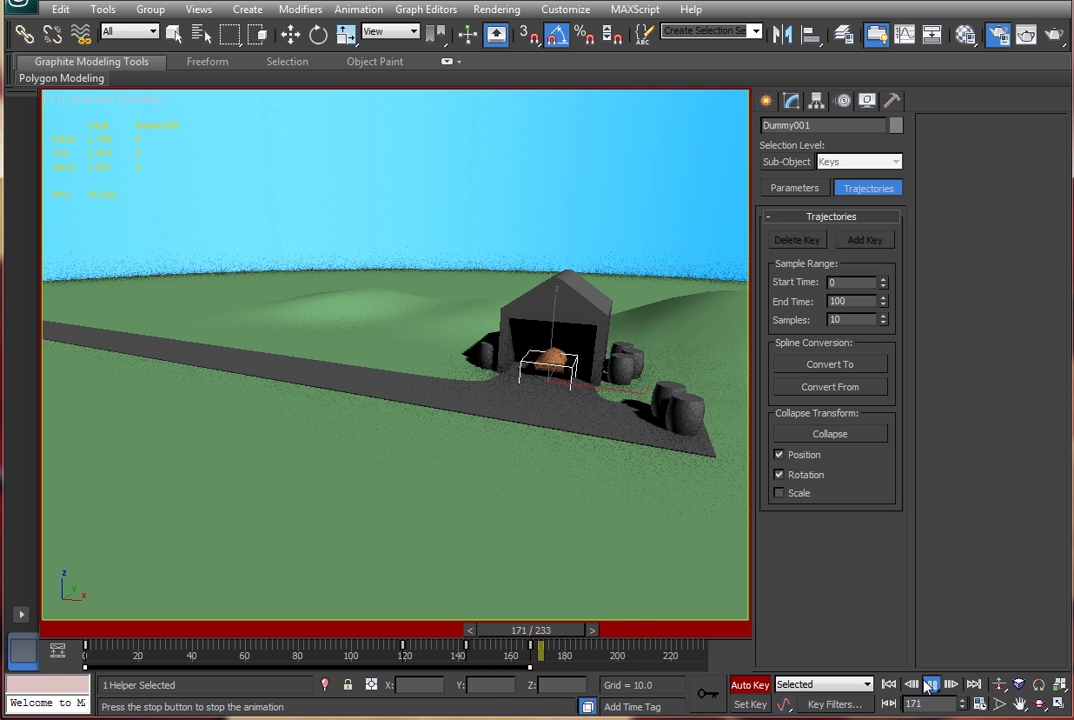
{"action": "left_click", "coordinate": [930, 685]}
{"action": "key", "text": "w"}
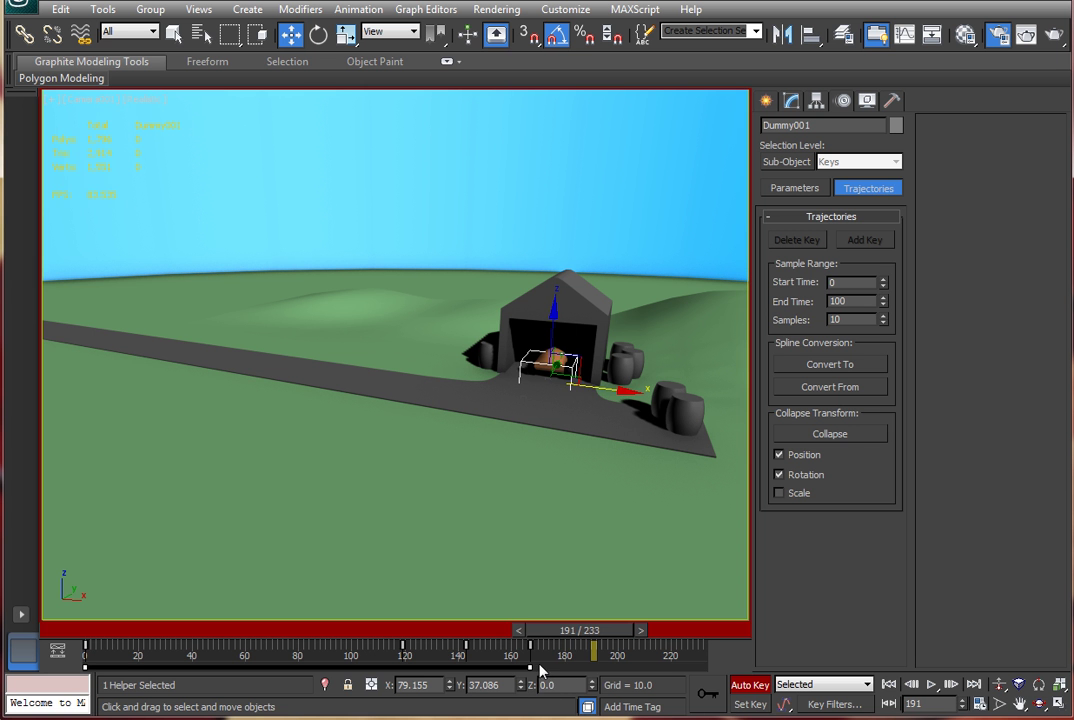
{"action": "left_click_drag", "start_coordinate": [570, 630], "coordinate": [255, 641]}
Step: With Auto Key on, dolly the camera in closer at frame 60
{"action": "key", "text": "w"}
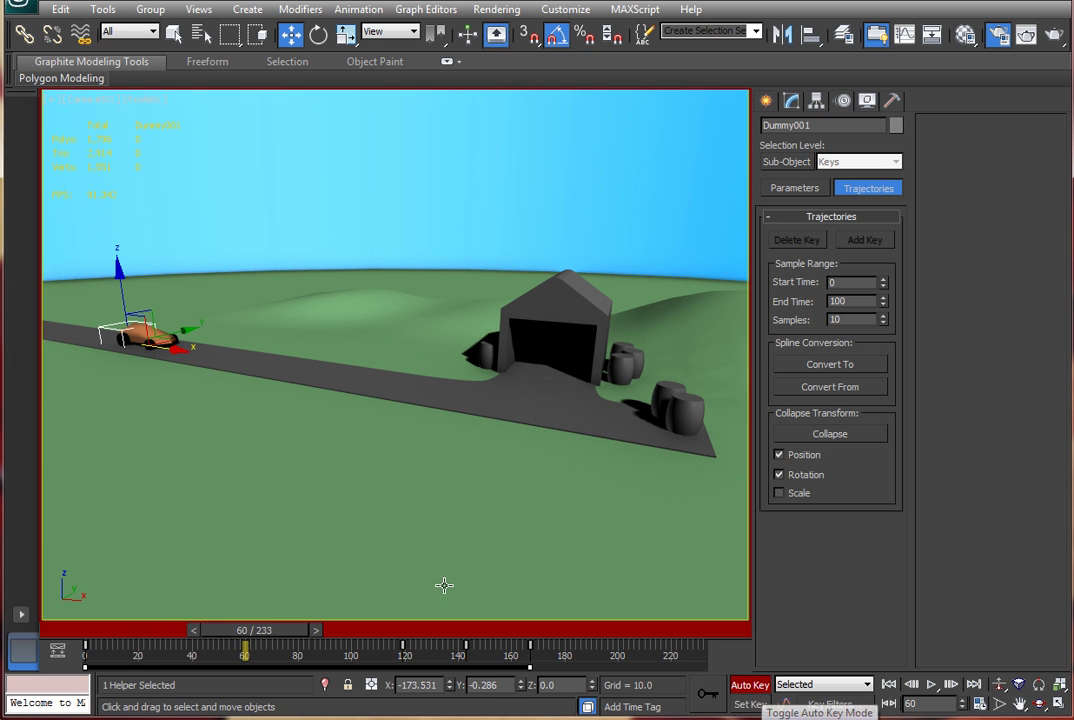
{"action": "left_click", "coordinate": [751, 686]}
{"action": "left_click", "coordinate": [999, 686]}
{"action": "left_click", "coordinate": [751, 685]}
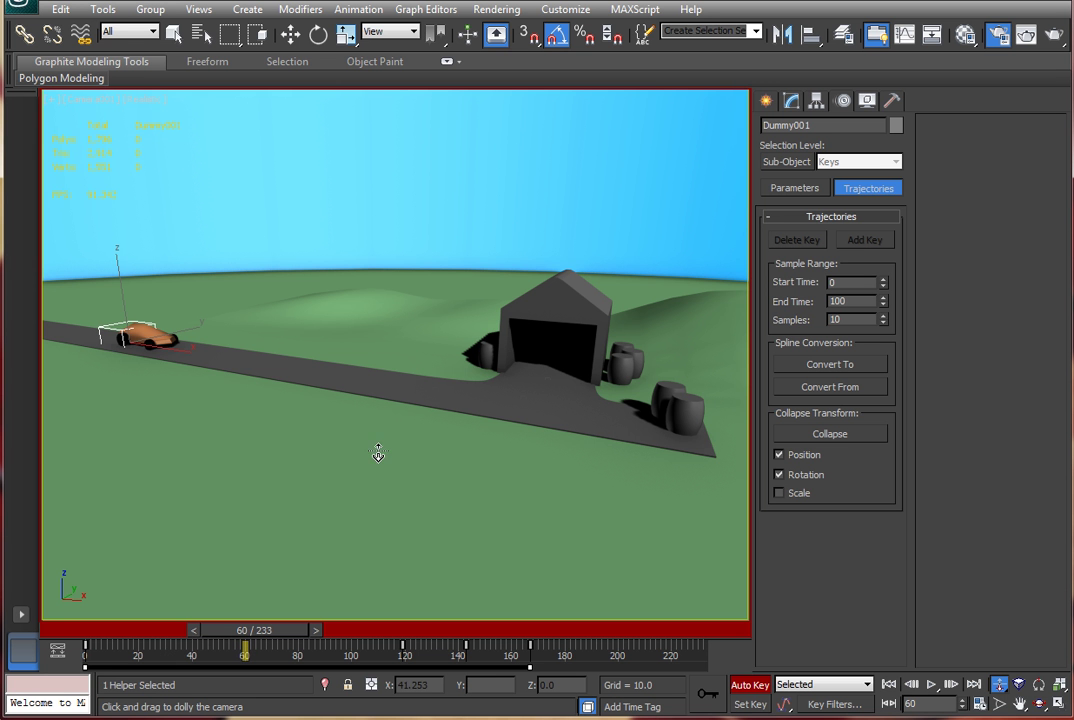
{"action": "left_click_drag", "start_coordinate": [376, 449], "coordinate": [384, 436]}
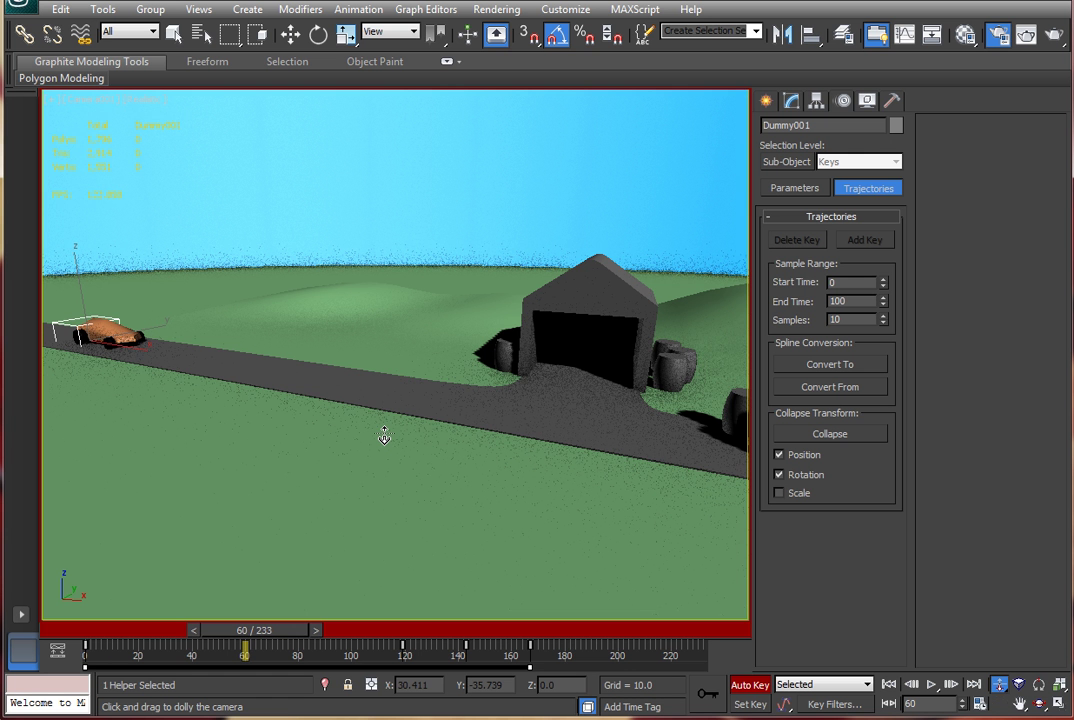
Step: At frame 0, dolly the camera back to widen the opening shot and preview the move
{"action": "left_click_drag", "start_coordinate": [250, 630], "coordinate": [115, 642]}
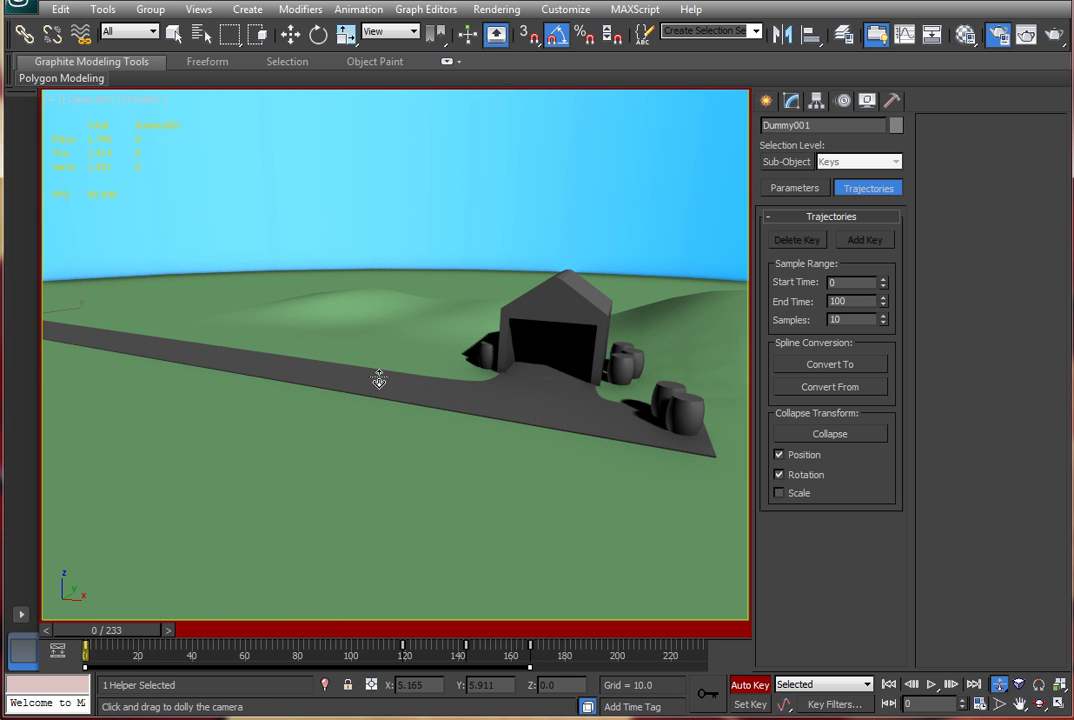
{"action": "left_click_drag", "start_coordinate": [379, 379], "coordinate": [378, 404]}
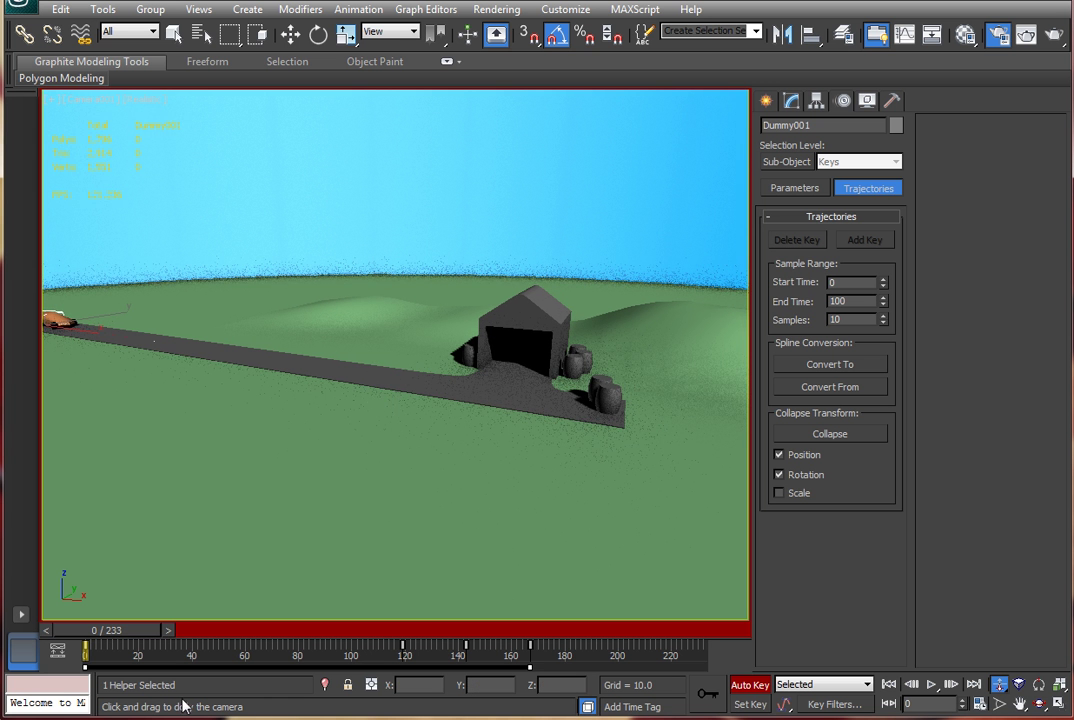
{"action": "mouse_move", "coordinate": [120, 636]}
{"action": "left_mouse_down"}
{"action": "mouse_move", "coordinate": [287, 647]}
{"action": "mouse_move", "coordinate": [105, 648]}
{"action": "left_mouse_up"}
{"action": "key", "text": "d"}
{"action": "left_click", "coordinate": [289, 36]}
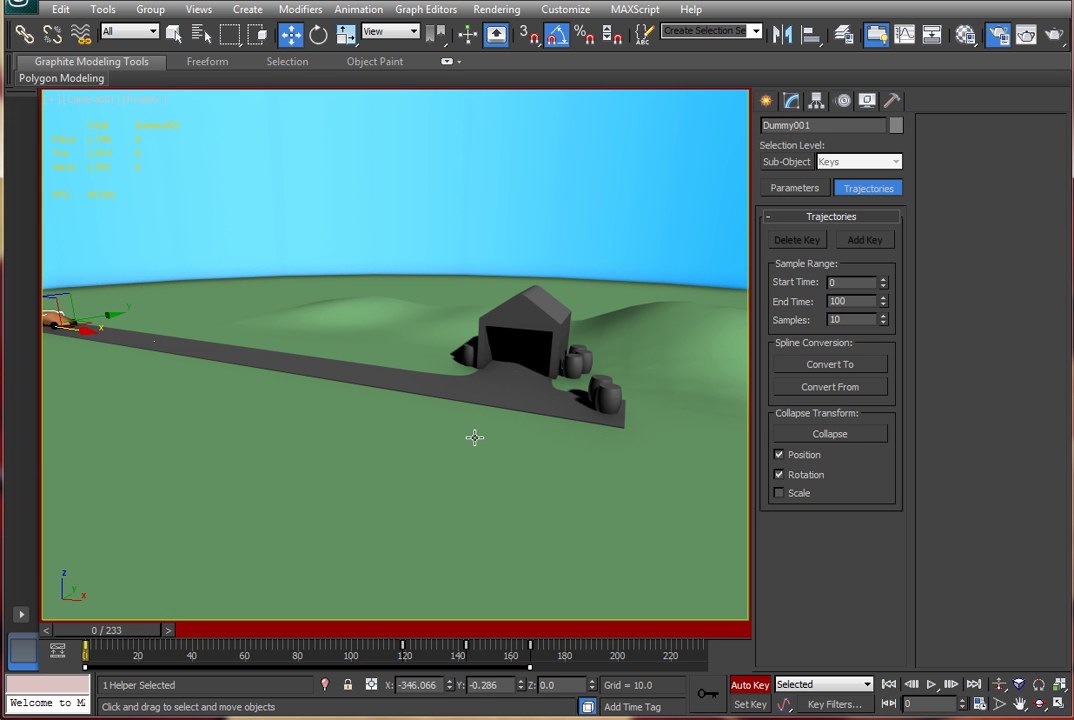
Step: Select Camera001.Target, shift it along X toward the car at frame 60, and scrub back to preview
{"action": "key", "text": "h"}
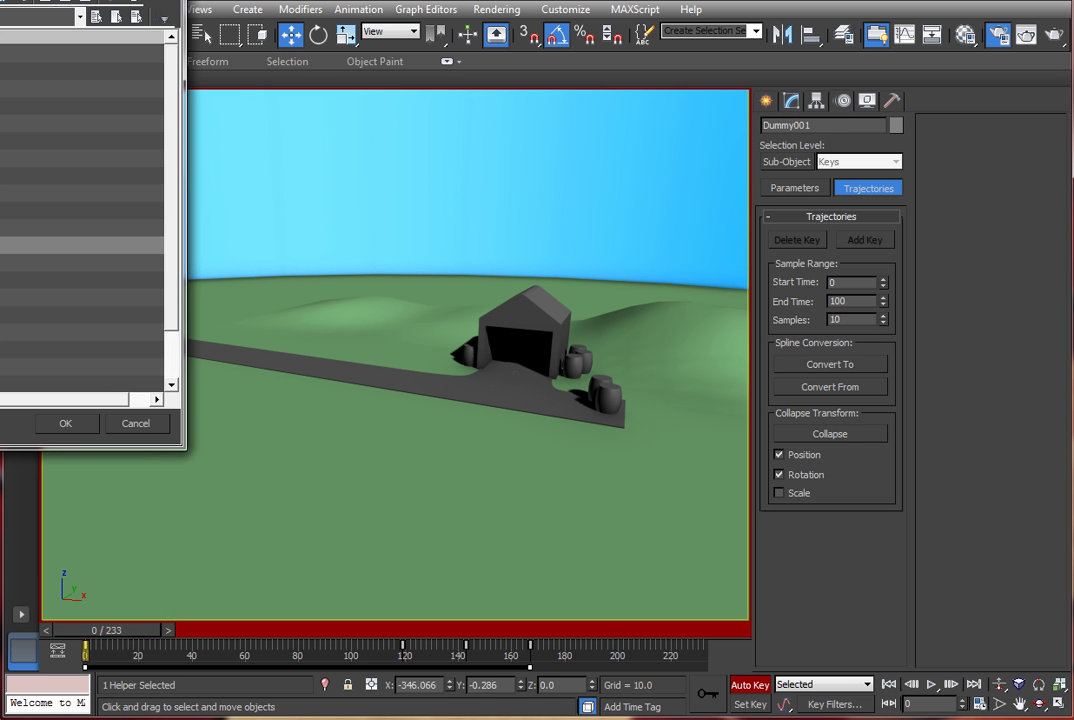
{"action": "key", "text": "Return"}
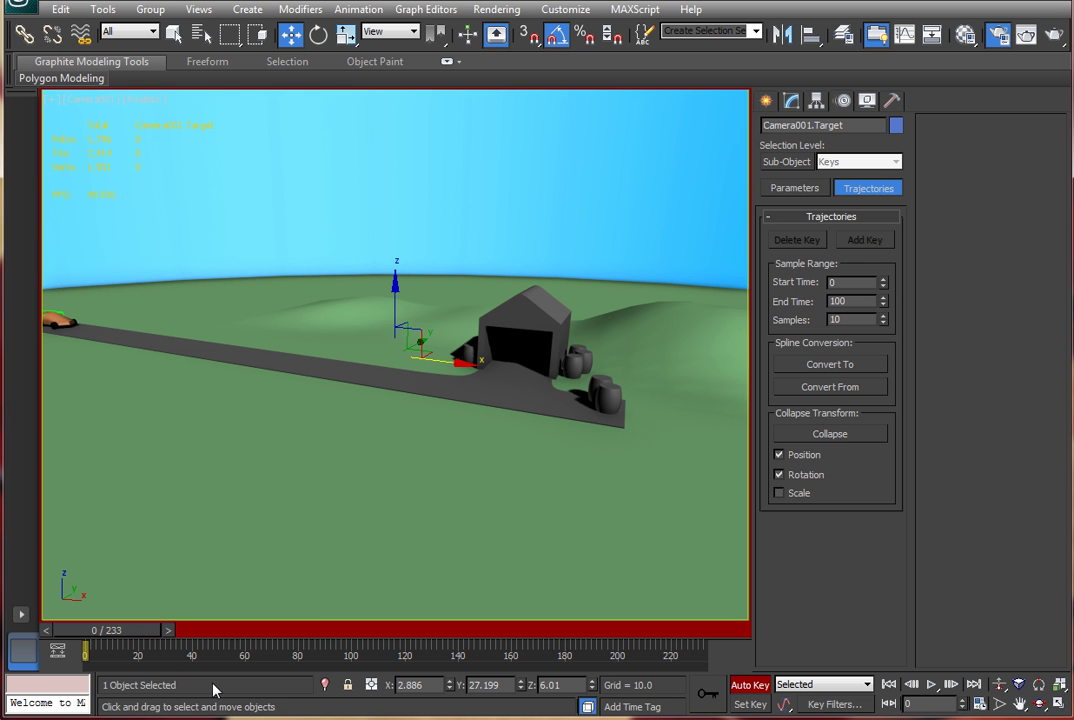
{"action": "left_click_drag", "start_coordinate": [137, 631], "coordinate": [290, 640]}
{"action": "left_click_drag", "start_coordinate": [388, 318], "coordinate": [398, 361]}
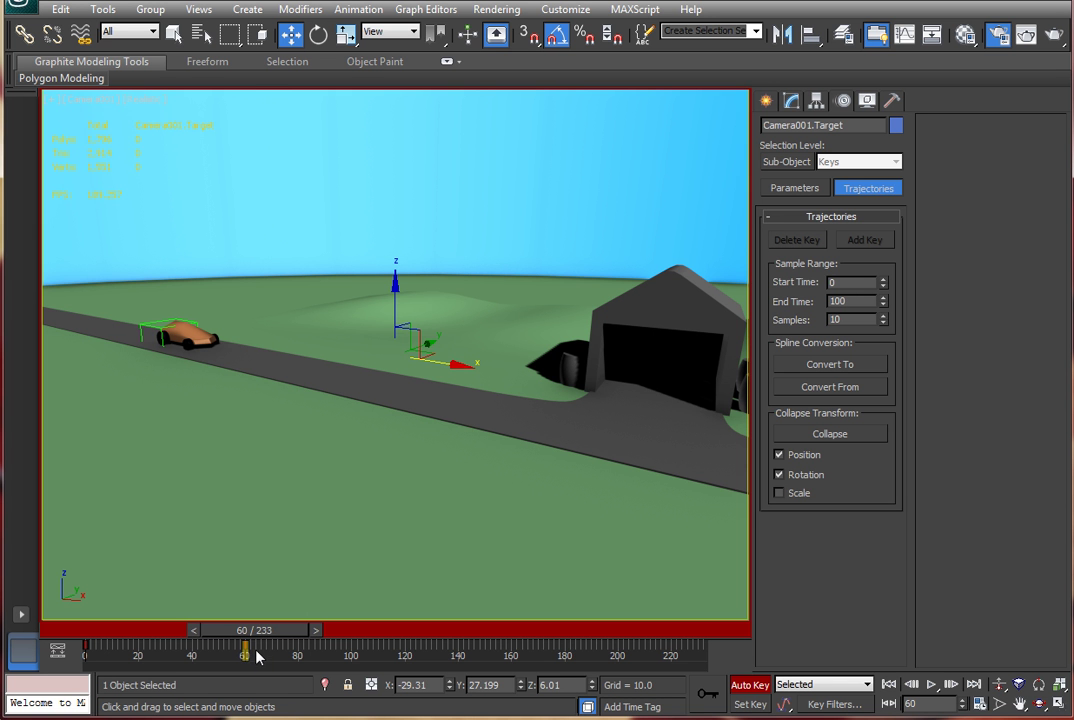
{"action": "left_click", "coordinate": [267, 633]}
{"action": "mouse_move", "coordinate": [267, 633]}
{"action": "left_mouse_down"}
{"action": "mouse_move", "coordinate": [137, 642]}
{"action": "mouse_move", "coordinate": [296, 655]}
{"action": "mouse_move", "coordinate": [132, 648]}
{"action": "mouse_move", "coordinate": [268, 654]}
{"action": "left_mouse_up"}
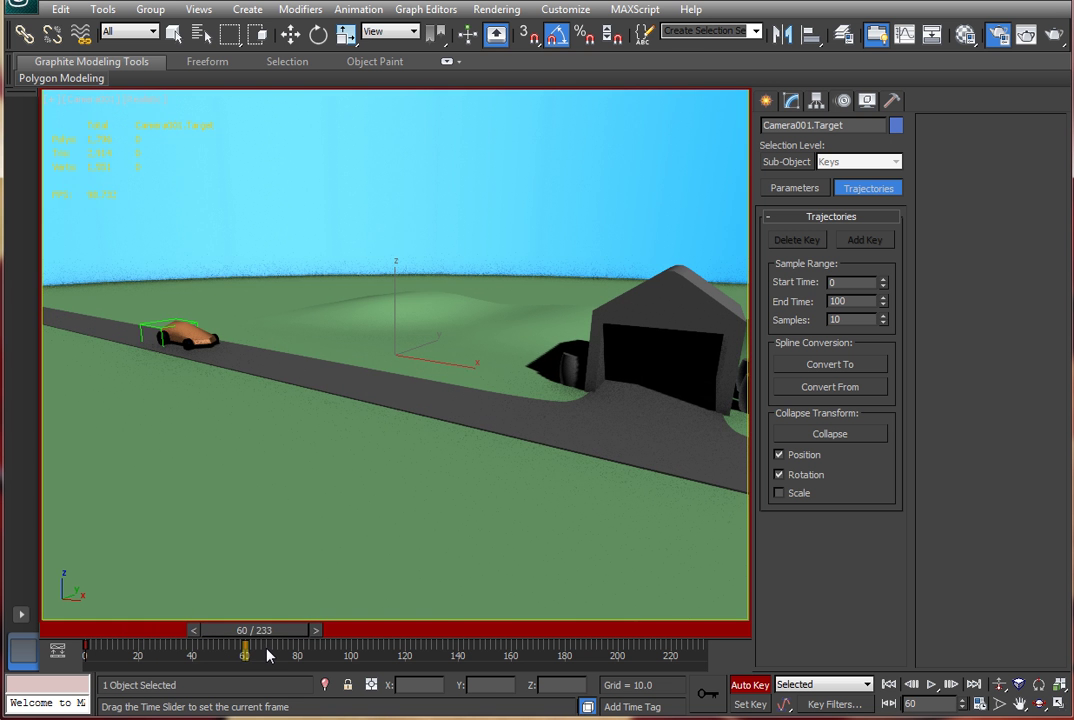
Step: In Top view, move Camera001.Target and Camera001 from the garage to beside the car
{"action": "key", "text": "w"}
{"action": "key", "text": "t"}
{"action": "scroll", "coordinate": [332, 413], "scroll_direction": "down", "scroll_amount": 5}
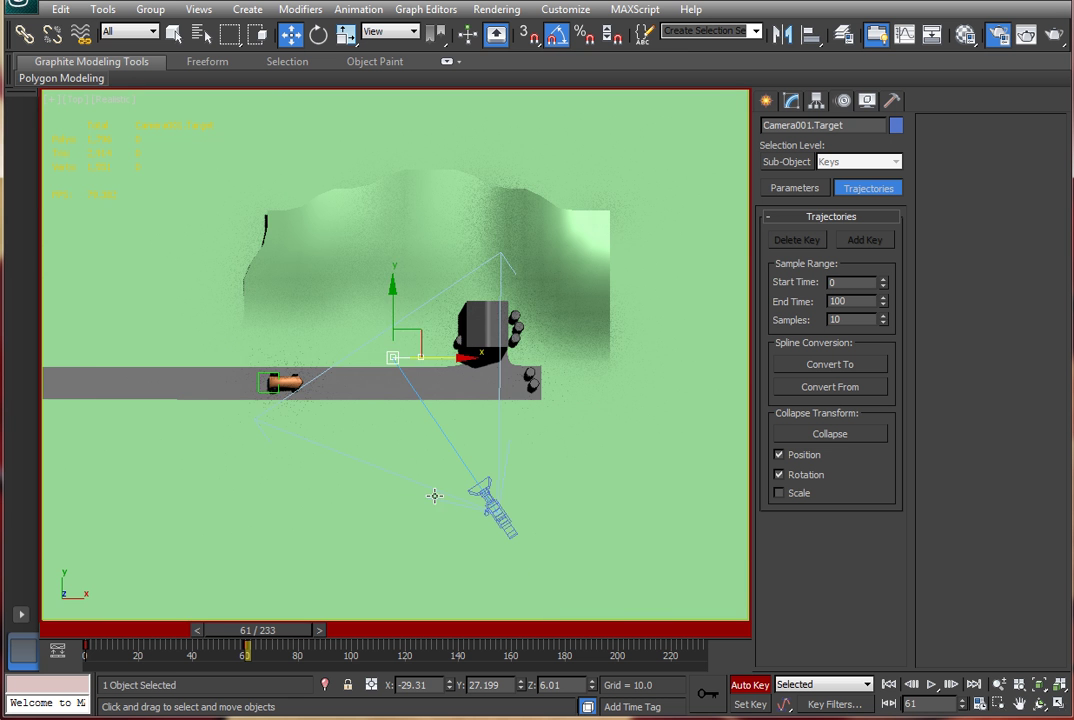
{"action": "left_click_drag", "start_coordinate": [422, 336], "coordinate": [315, 378]}
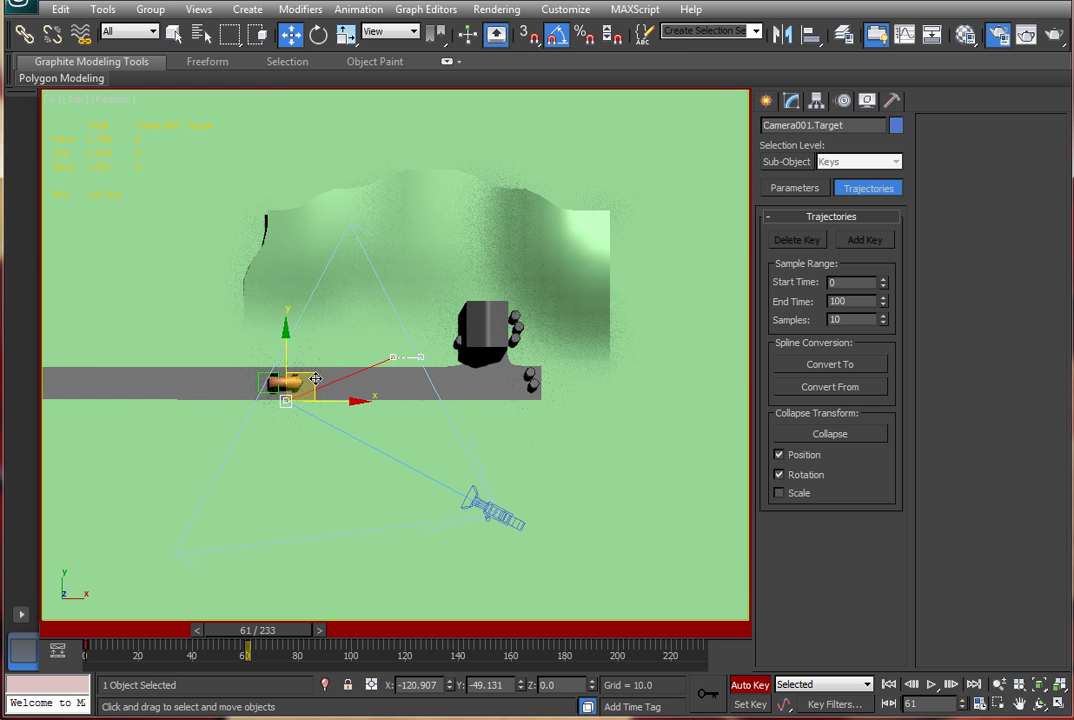
{"action": "left_click", "coordinate": [488, 505]}
{"action": "left_click_drag", "start_coordinate": [529, 497], "coordinate": [372, 394]}
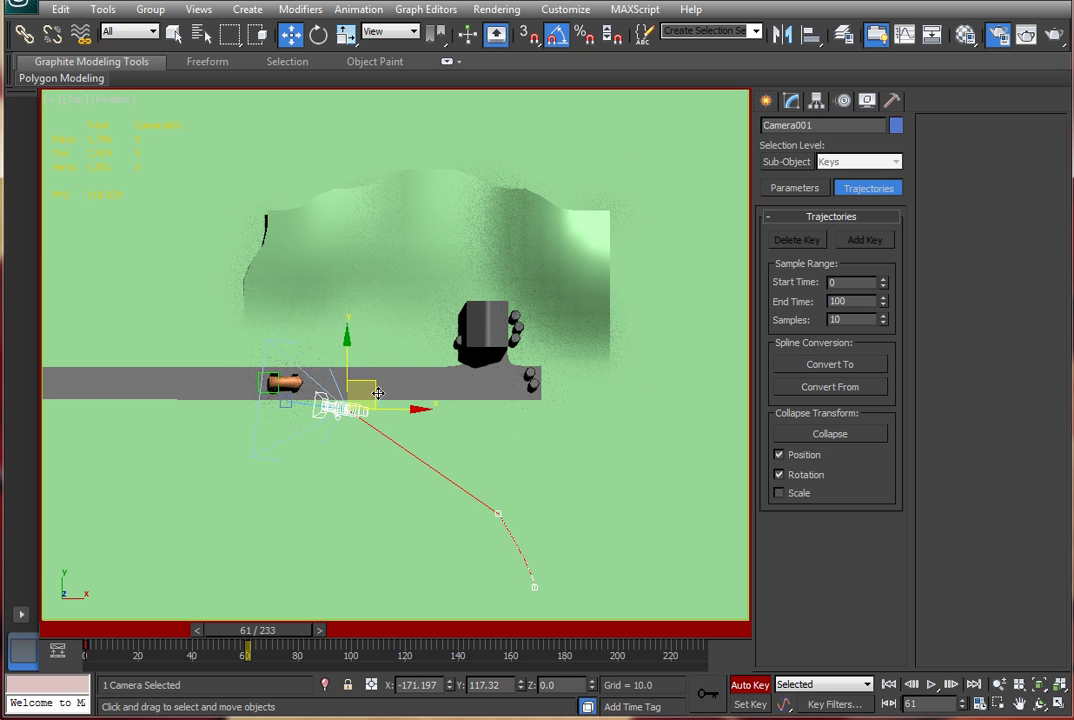
Step: Through the camera, orbit to a lower angle and dolly closer to the car, then return to Top view
{"action": "key", "text": "c"}
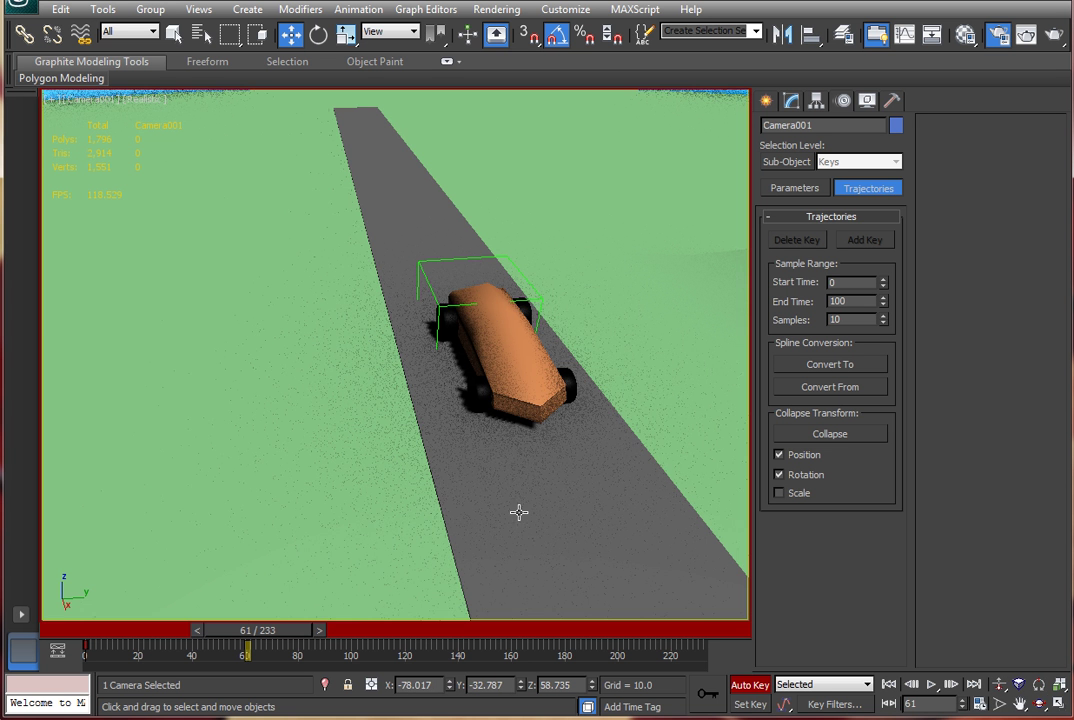
{"action": "middle_click_drag", "start_coordinate": [463, 518], "coordinate": [451, 420], "text": "alt"}
{"action": "middle_click_drag", "start_coordinate": [523, 431], "coordinate": [437, 465], "text": "ctrl+alt"}
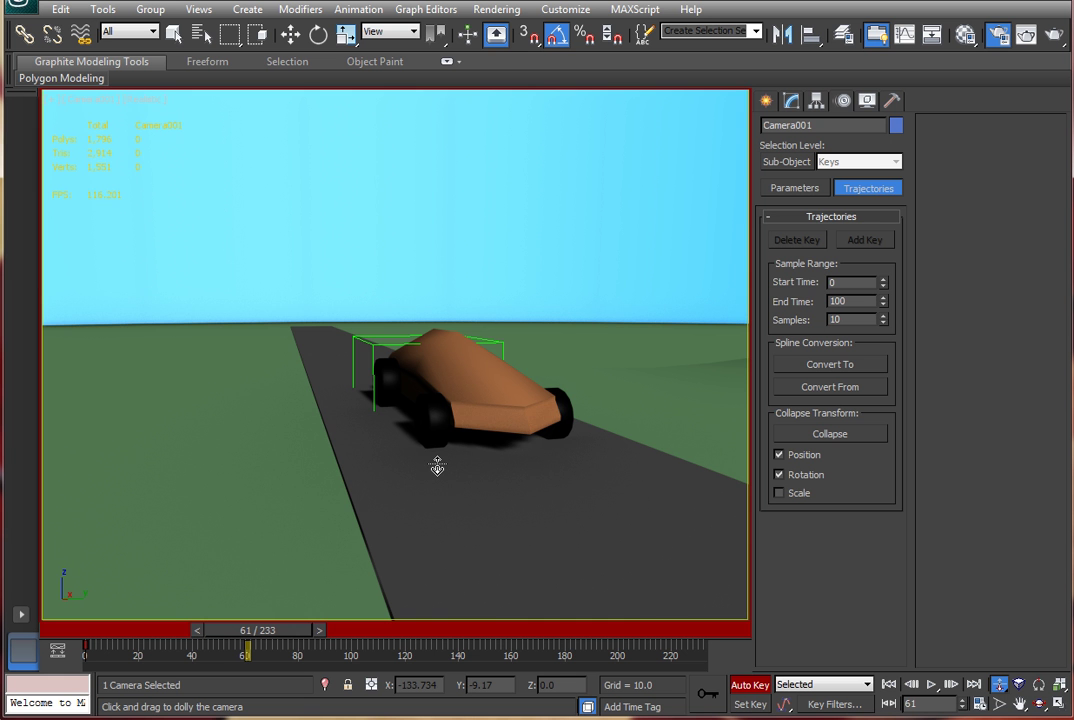
{"action": "key", "text": "t"}
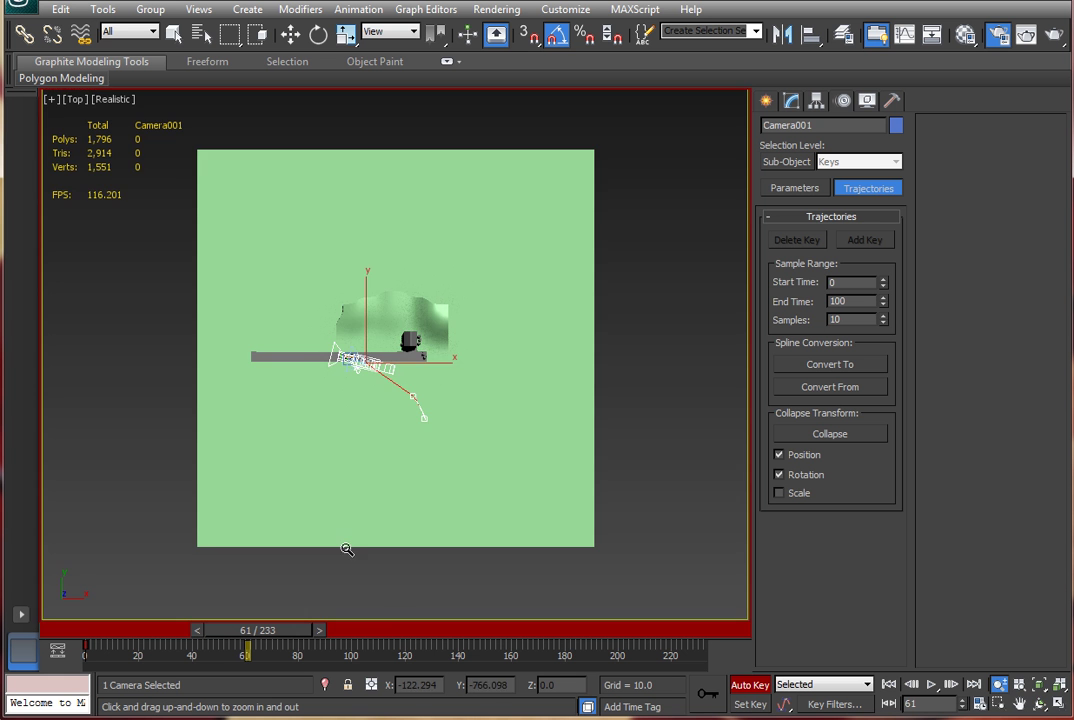
{"action": "scroll", "coordinate": [340, 431], "scroll_direction": "up", "scroll_amount": 3}
{"action": "scroll", "coordinate": [378, 359], "scroll_direction": "up", "scroll_amount": 5}
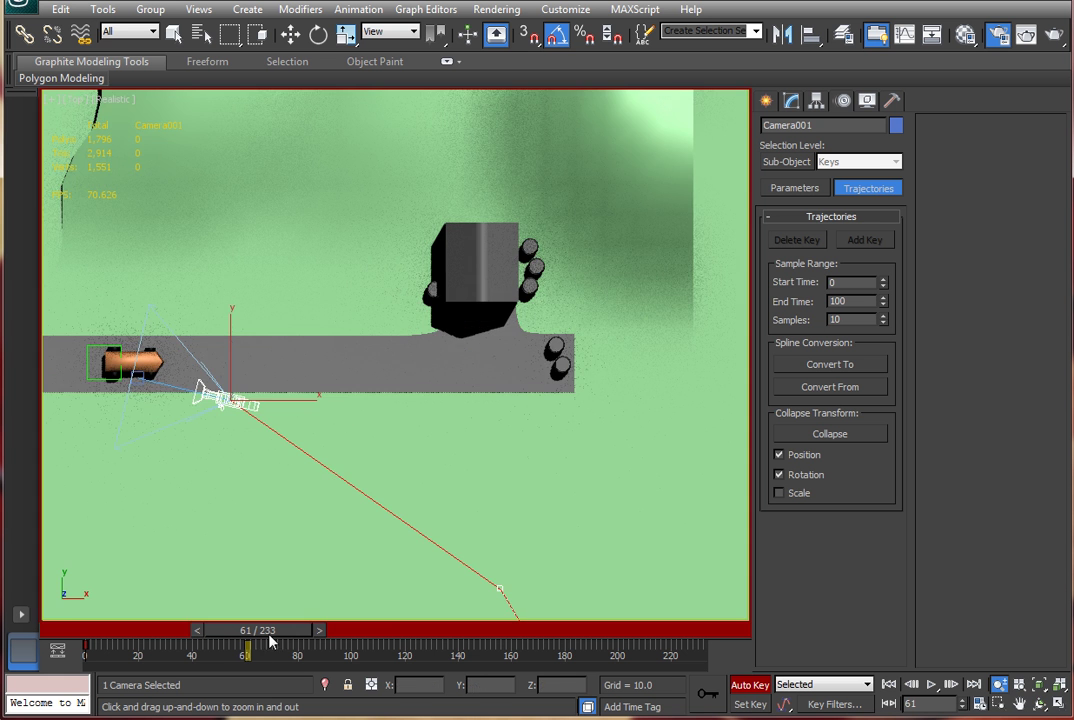
Step: At frame 130, slide Camera001 along X toward the garage end of the runway
{"action": "left_click_drag", "start_coordinate": [272, 631], "coordinate": [444, 640]}
{"action": "key", "text": "alt+z"}
{"action": "key", "text": "w"}
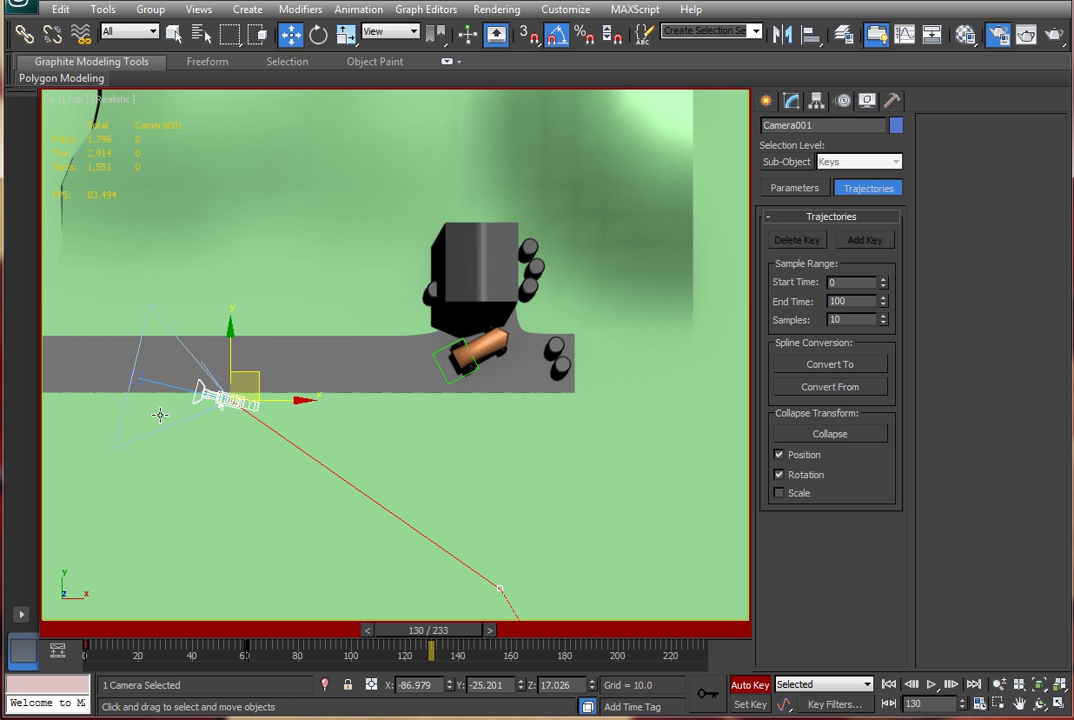
{"action": "left_click", "coordinate": [139, 380]}
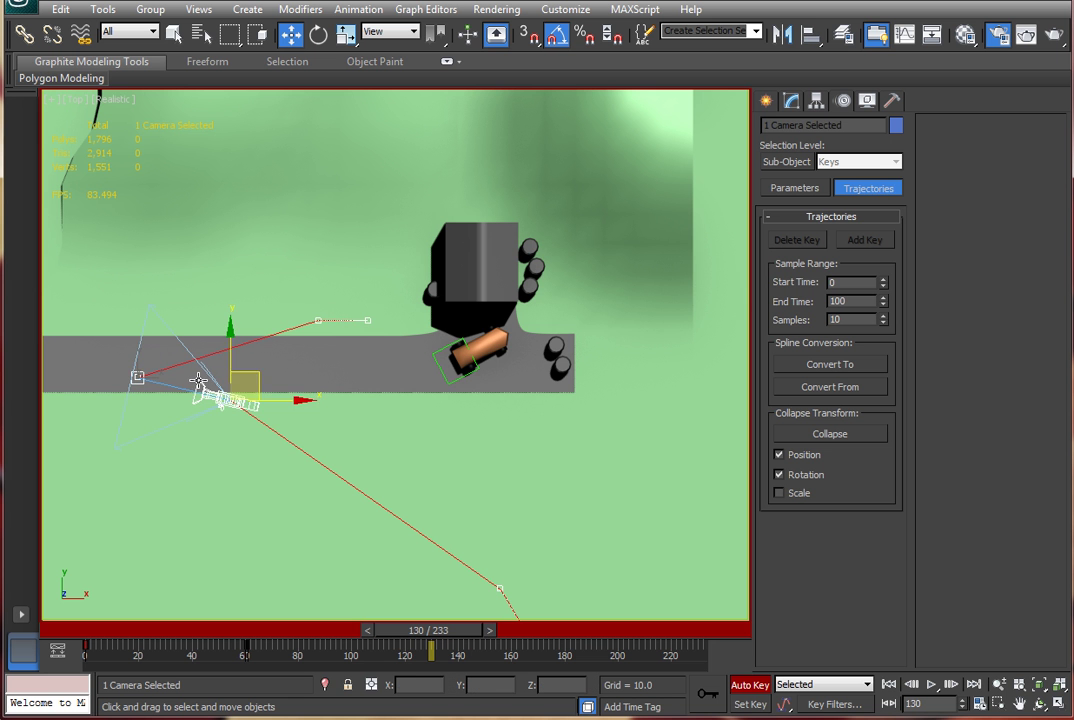
{"action": "left_click_drag", "start_coordinate": [275, 406], "coordinate": [640, 431]}
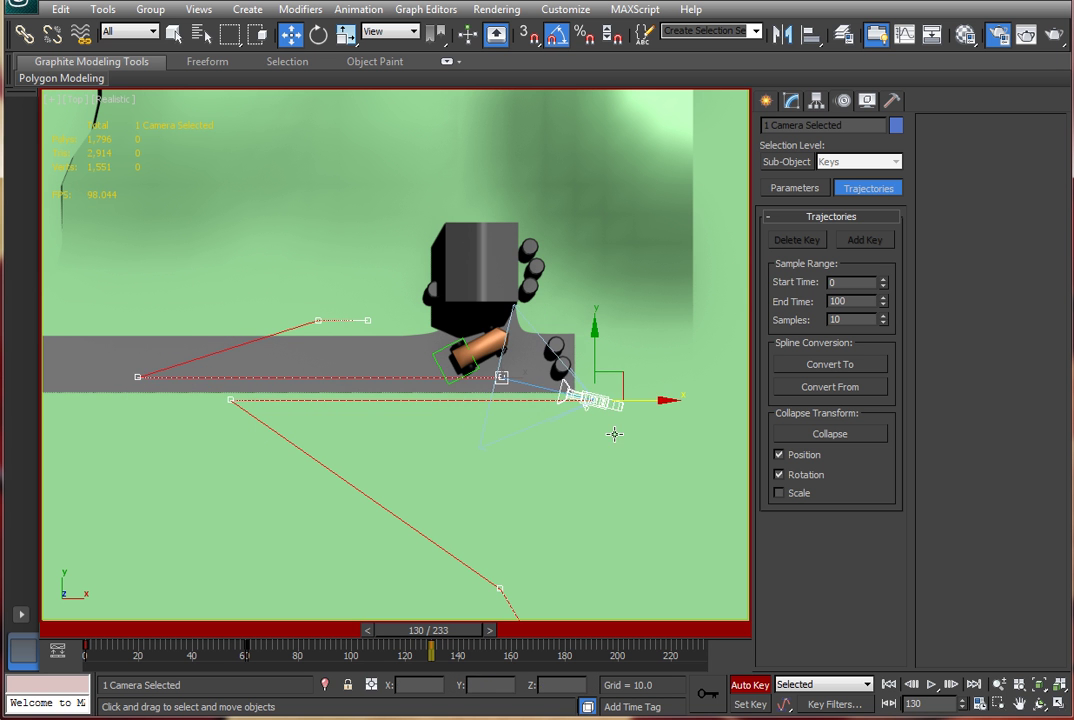
{"action": "scroll", "coordinate": [491, 395], "scroll_direction": "down", "scroll_amount": 5}
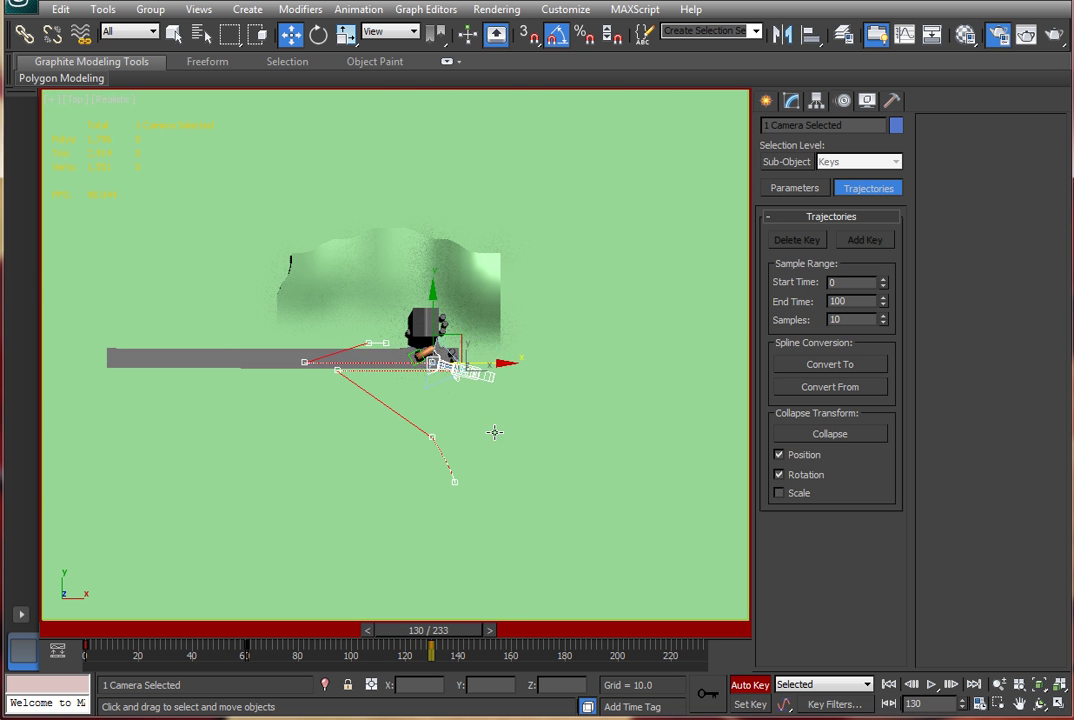
{"action": "scroll", "coordinate": [440, 431], "scroll_direction": "up", "scroll_amount": 4}
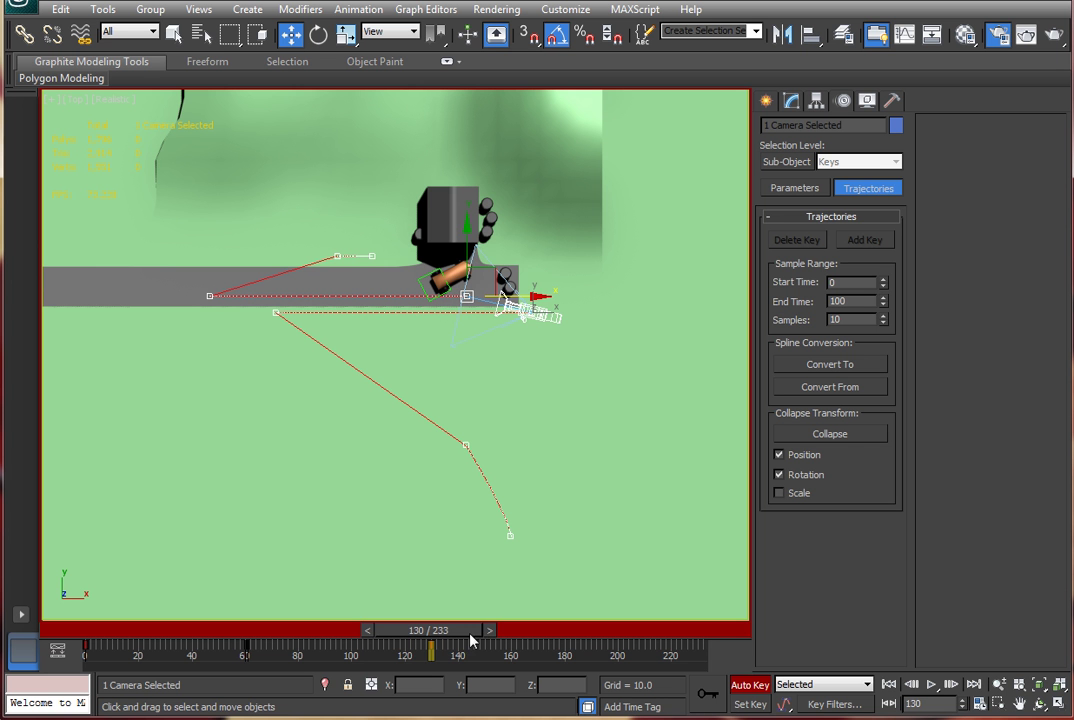
Step: Go to frame 131, select Camera001, and inspect it from an angled, zoomed front view
{"action": "left_click_drag", "start_coordinate": [464, 638], "coordinate": [463, 640]}
{"action": "key", "text": "w"}
{"action": "left_click", "coordinate": [536, 321]}
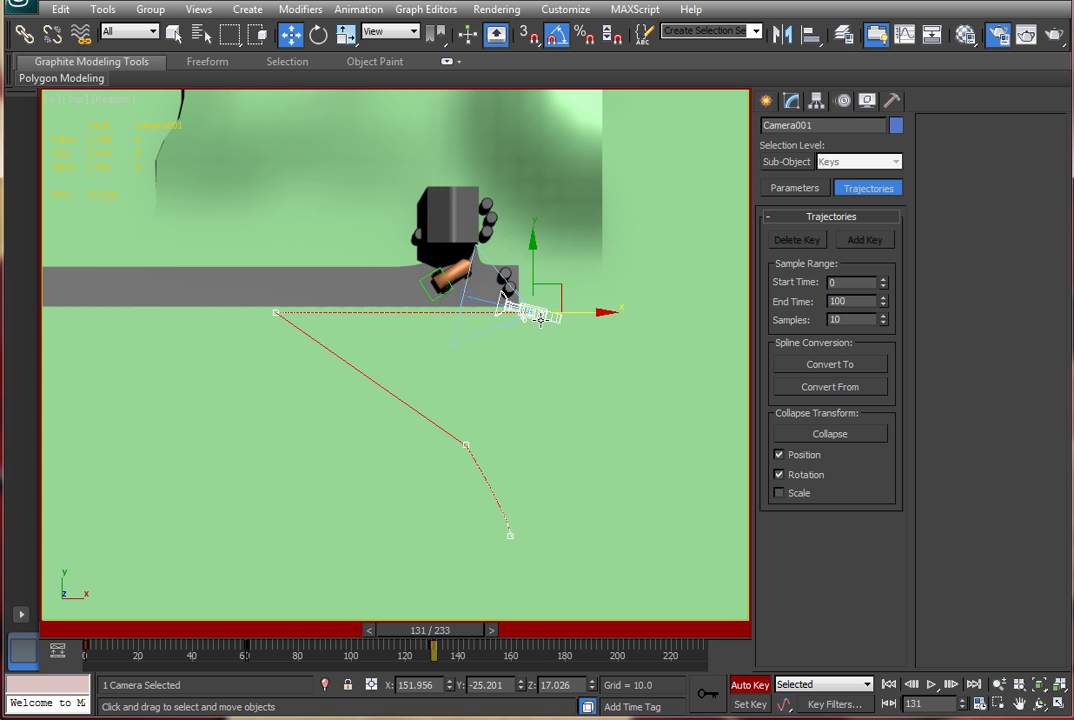
{"action": "key", "text": "f"}
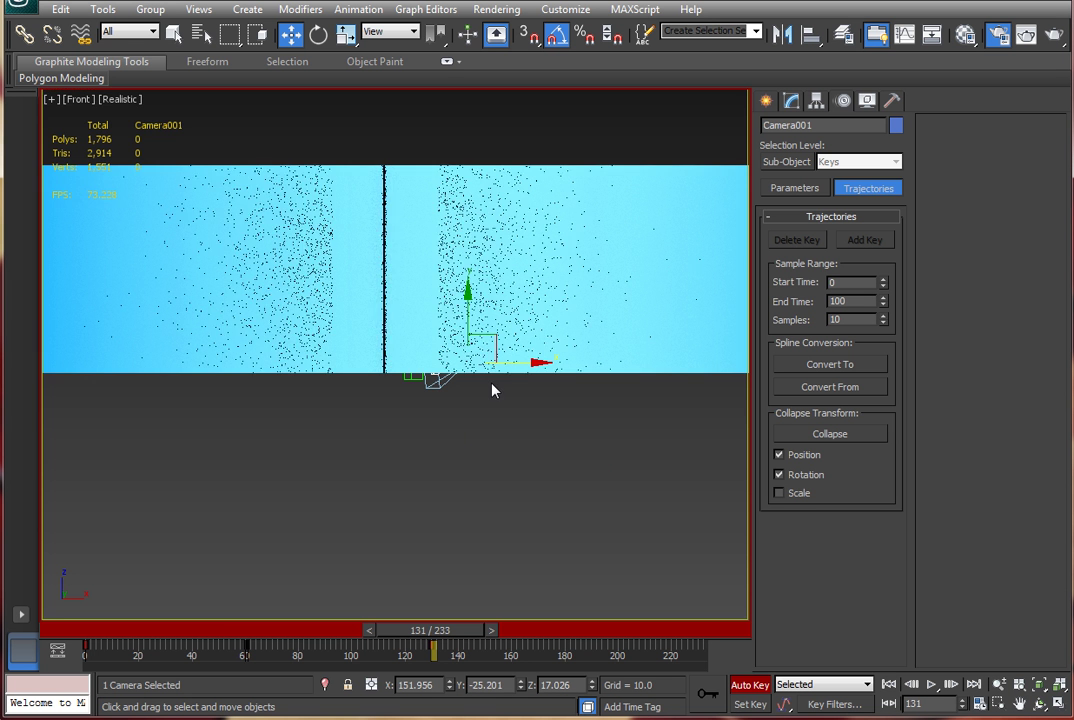
{"action": "middle_click_drag", "start_coordinate": [564, 250], "coordinate": [499, 385], "text": "alt"}
{"action": "key", "text": "bracketleft"}
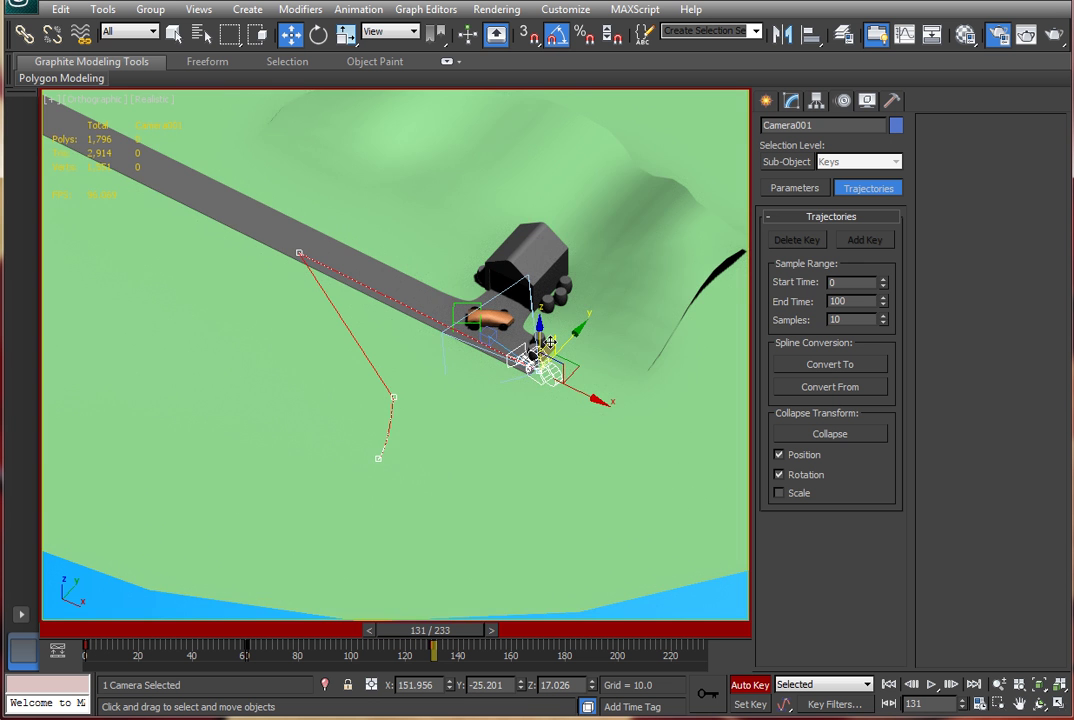
Step: In Top view, move Camera001 up over the garage and aim its target at the car
{"action": "key", "text": "t"}
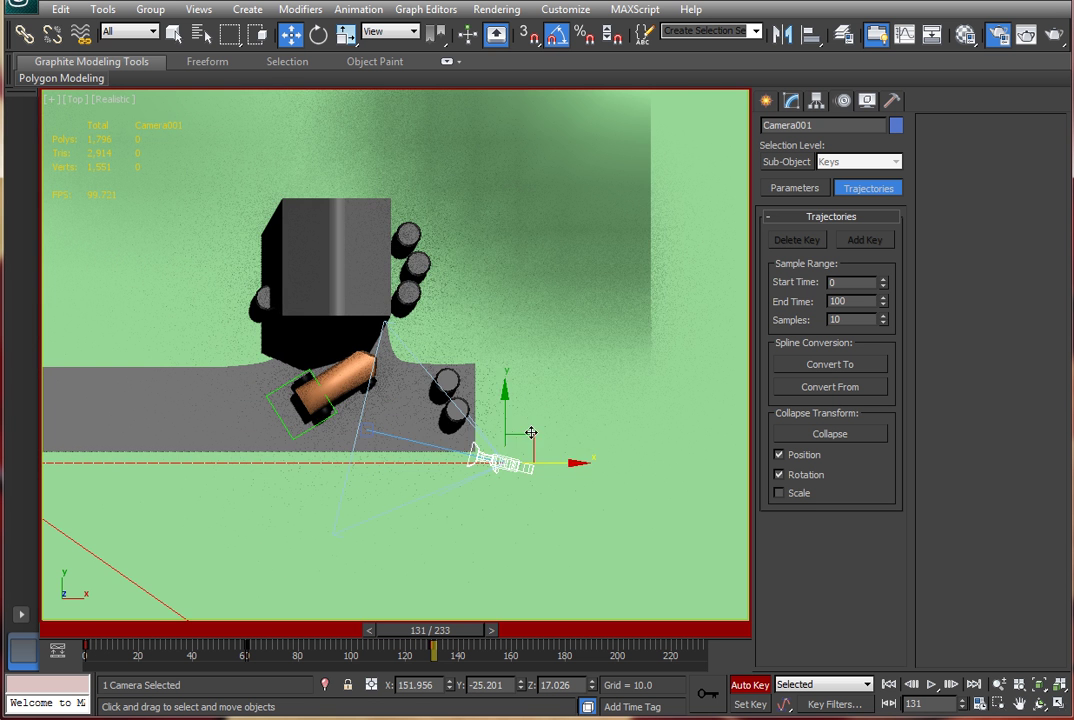
{"action": "left_click_drag", "start_coordinate": [530, 441], "coordinate": [483, 267]}
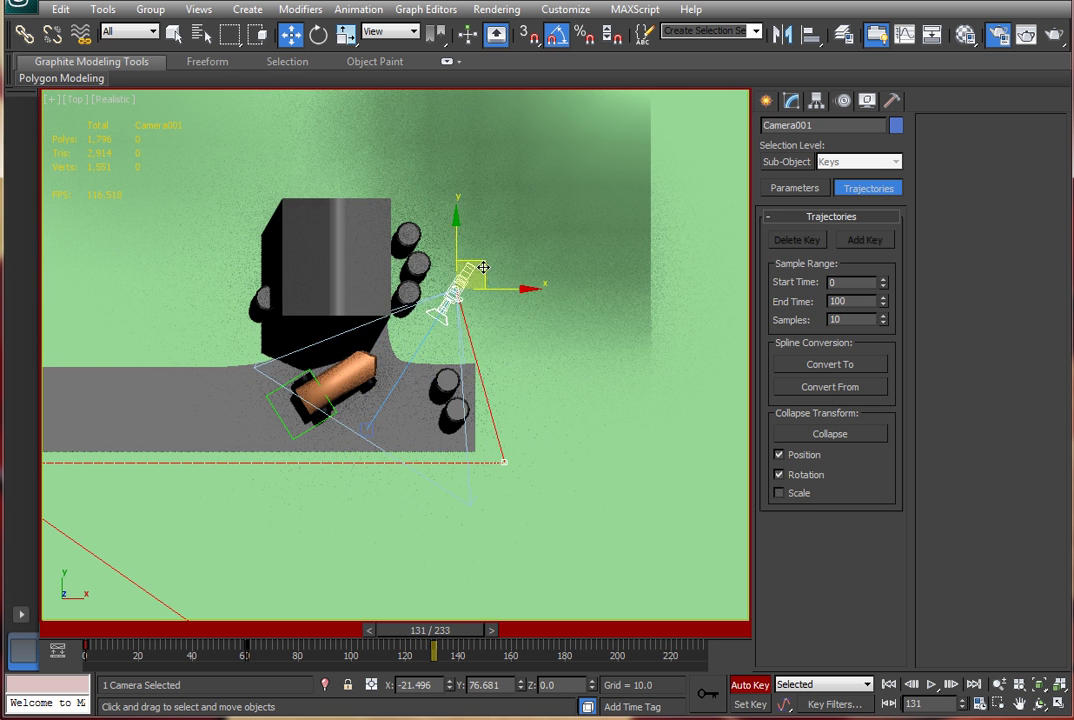
{"action": "left_click", "coordinate": [367, 430]}
{"action": "left_click_drag", "start_coordinate": [395, 410], "coordinate": [323, 373]}
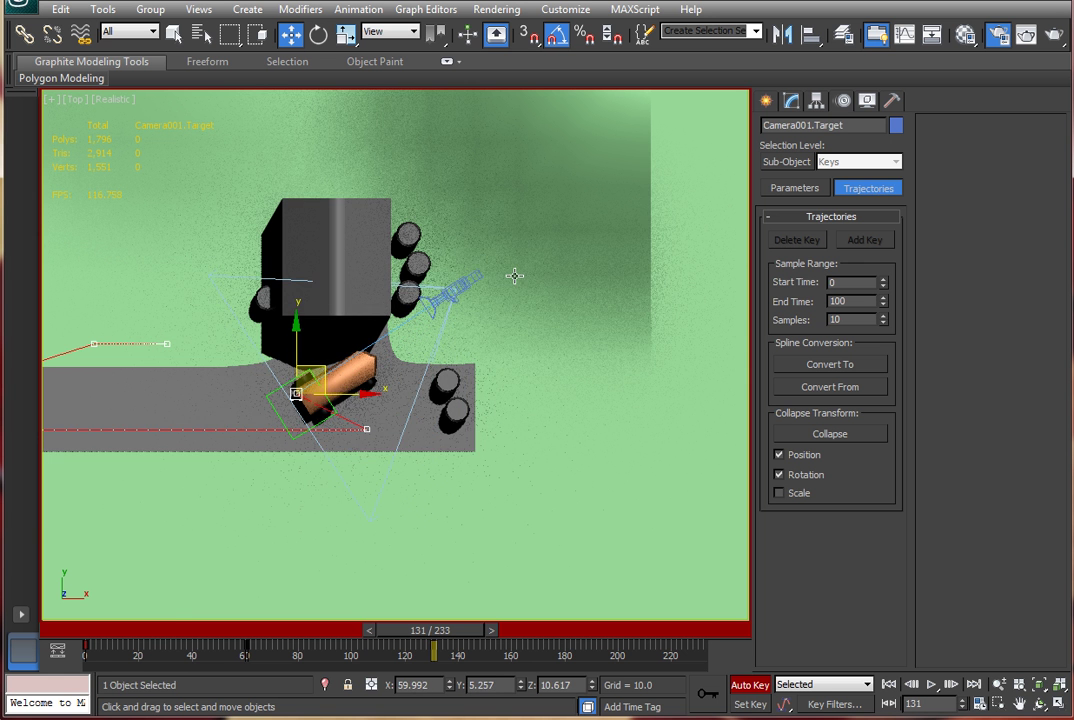
{"action": "left_click", "coordinate": [448, 293]}
{"action": "left_click_drag", "start_coordinate": [445, 290], "coordinate": [173, 264]}
Step: Orbit the Camera001 view to frame the car from above, then scrub to watch it enter the garage
{"action": "key", "text": "c"}
{"action": "key", "text": "ctrl+r"}
{"action": "left_click_drag", "start_coordinate": [420, 321], "coordinate": [400, 417]}
{"action": "right_click", "coordinate": [466, 424]}
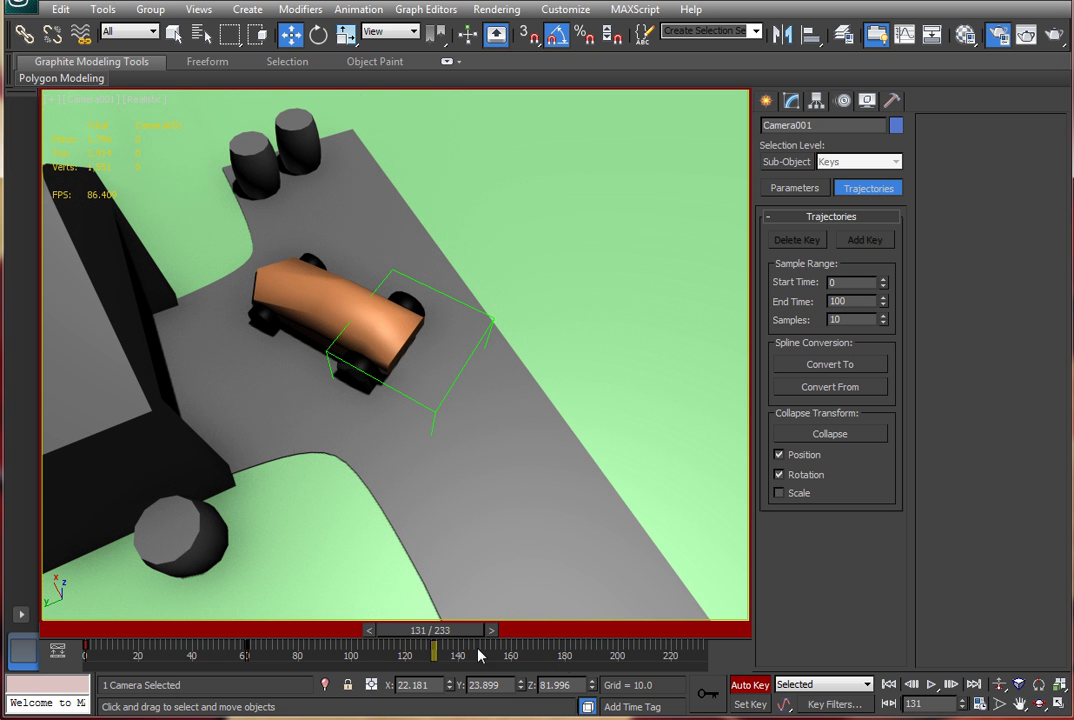
{"action": "left_click_drag", "start_coordinate": [453, 630], "coordinate": [576, 642]}
Step: In Top view, slide Camera001 down onto the road and raise its target to the doorway (X 59.992, Y 29.877)
{"action": "key", "text": "w"}
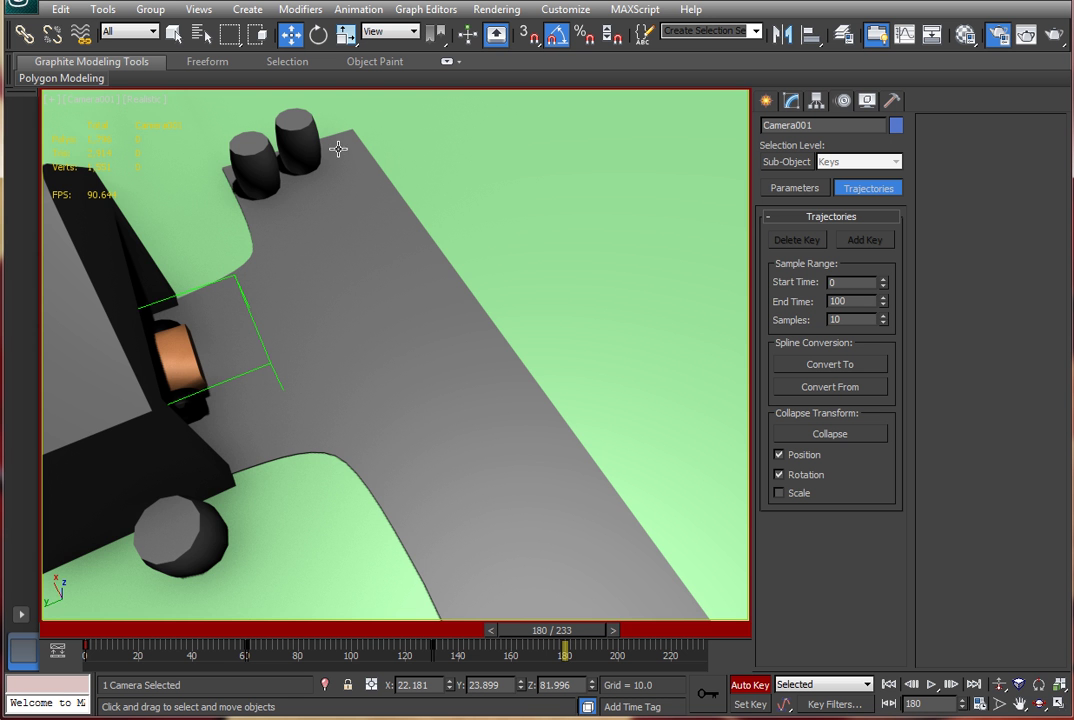
{"action": "key", "text": "t"}
{"action": "scroll", "coordinate": [459, 378], "scroll_direction": "up", "scroll_amount": 5}
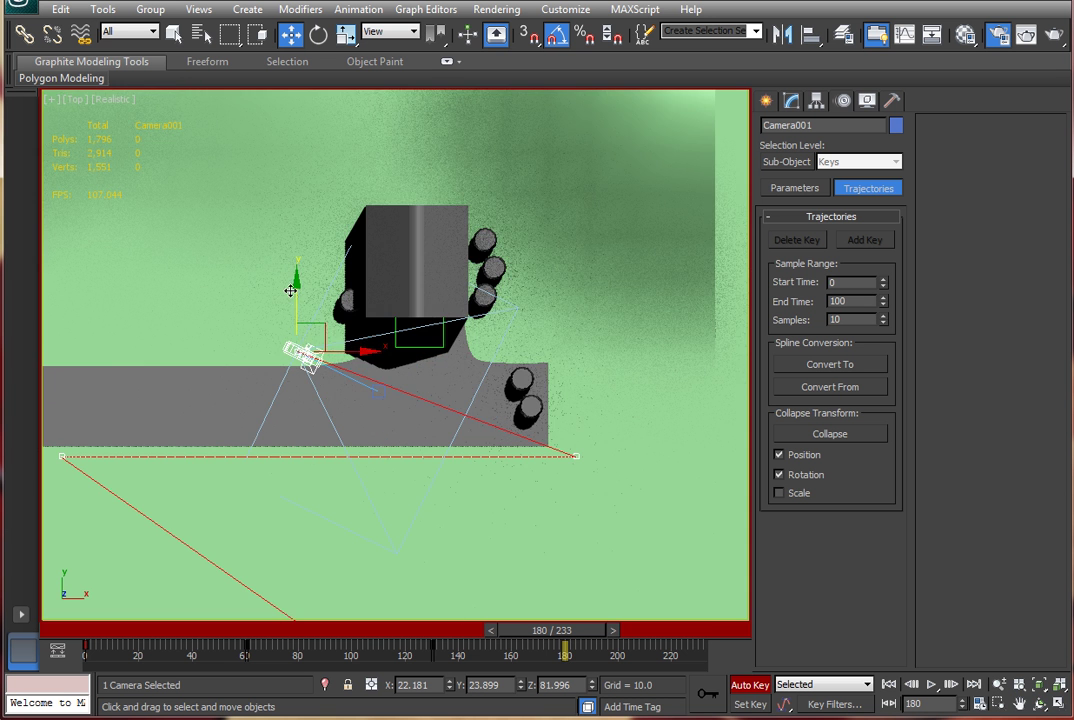
{"action": "left_click_drag", "start_coordinate": [298, 300], "coordinate": [295, 372]}
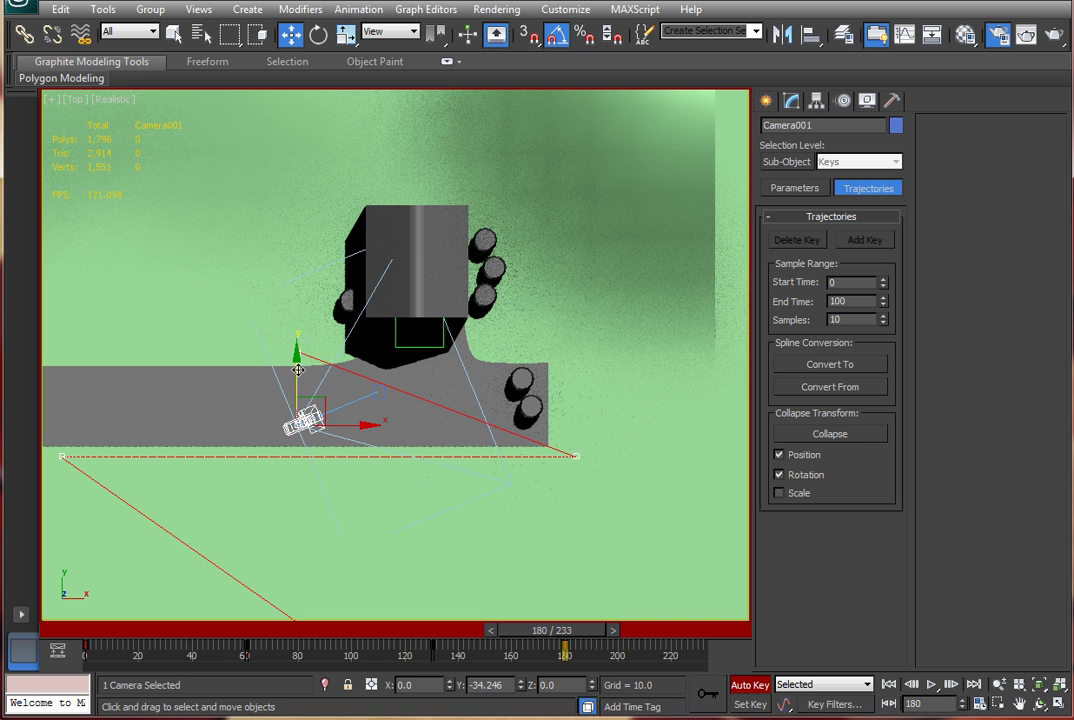
{"action": "left_click", "coordinate": [378, 392]}
{"action": "left_click_drag", "start_coordinate": [379, 392], "coordinate": [378, 340]}
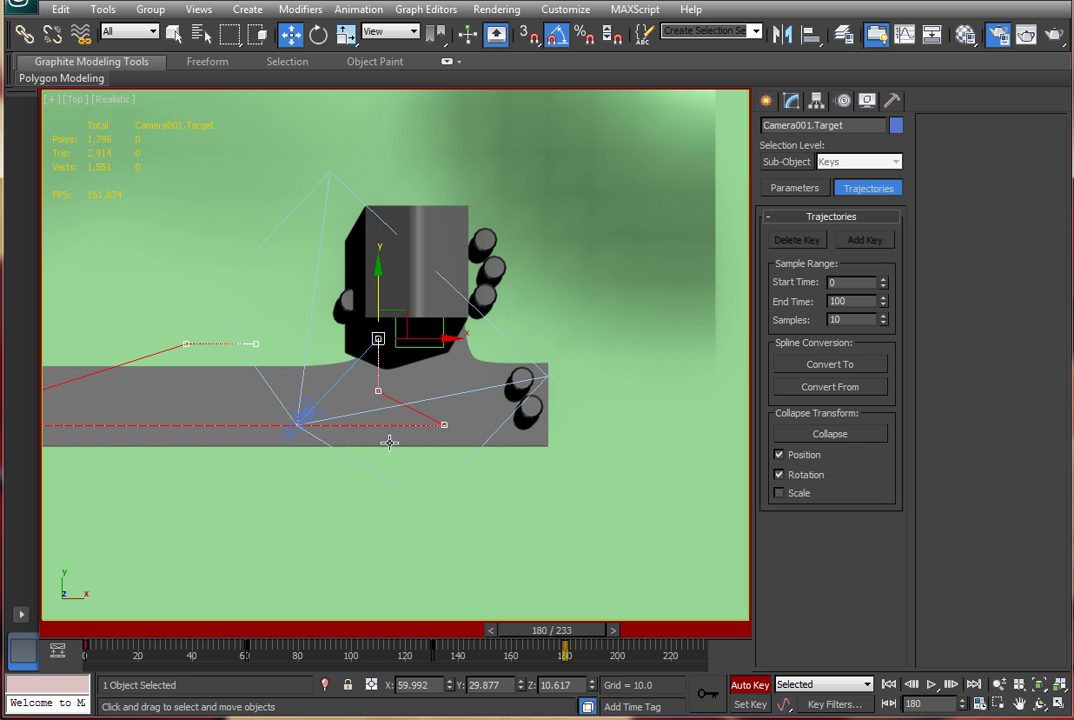
Step: Select Dummy001 and, with Key Mode on, jump back to its key at frame 167
{"action": "left_click", "coordinate": [434, 345]}
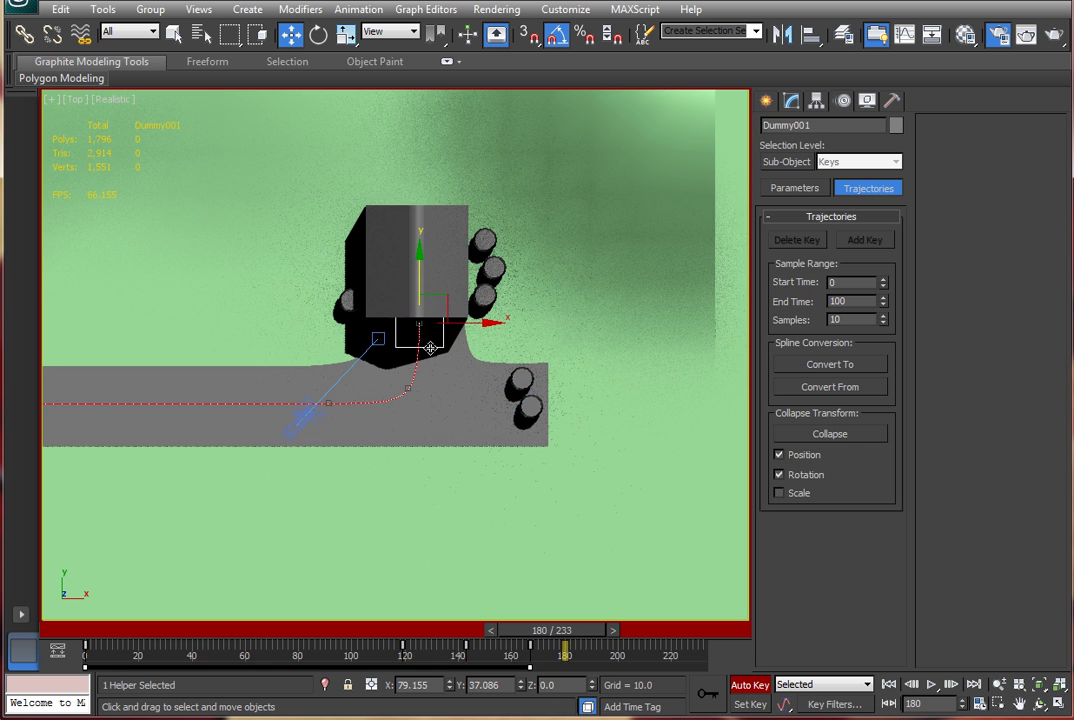
{"action": "left_click", "coordinate": [489, 630]}
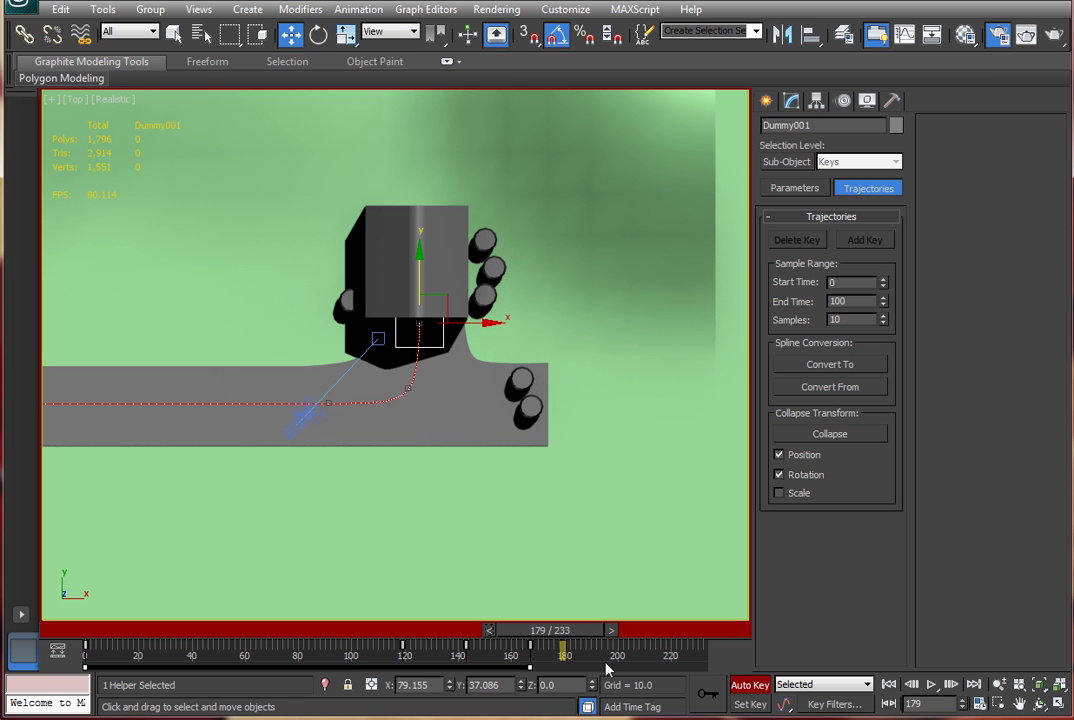
{"action": "left_click", "coordinate": [888, 704]}
{"action": "left_click", "coordinate": [489, 630]}
Step: Push the dummy into the barn doorway at X 79.155, Y 52.691 and check it in Perspective
{"action": "mouse_move", "coordinate": [500, 450]}
{"action": "middle_mouse_down", "text": "alt"}
{"action": "mouse_move", "coordinate": [532, 400]}
{"action": "mouse_move", "coordinate": [503, 455]}
{"action": "middle_mouse_up", "text": "alt"}
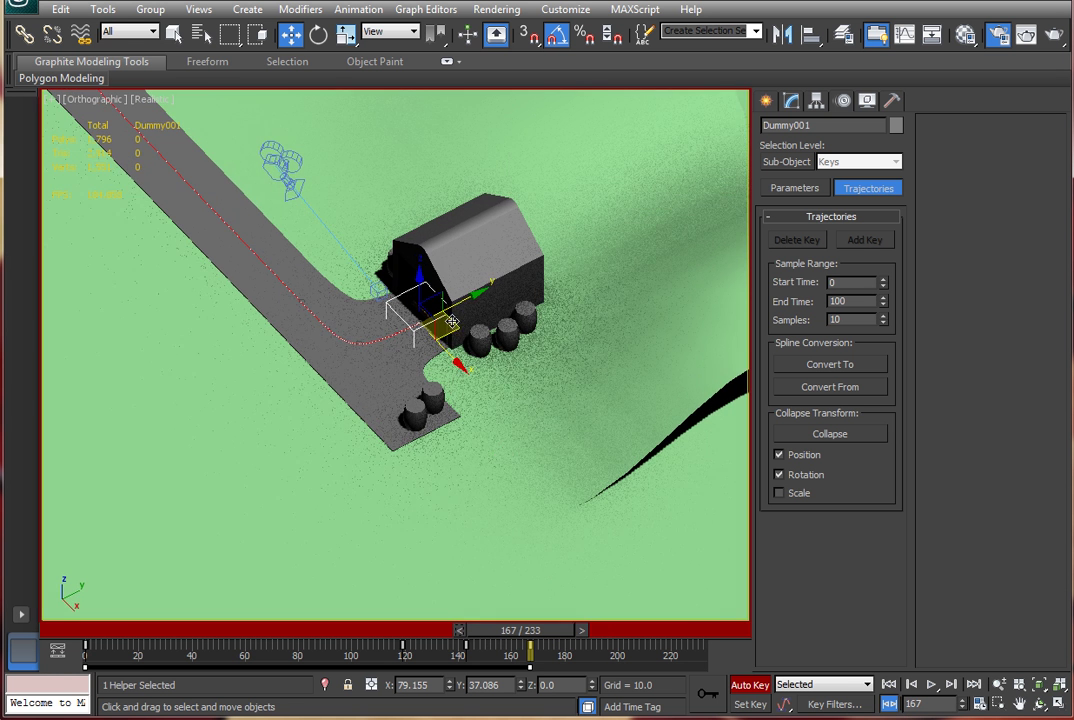
{"action": "left_click_drag", "start_coordinate": [469, 290], "coordinate": [495, 288]}
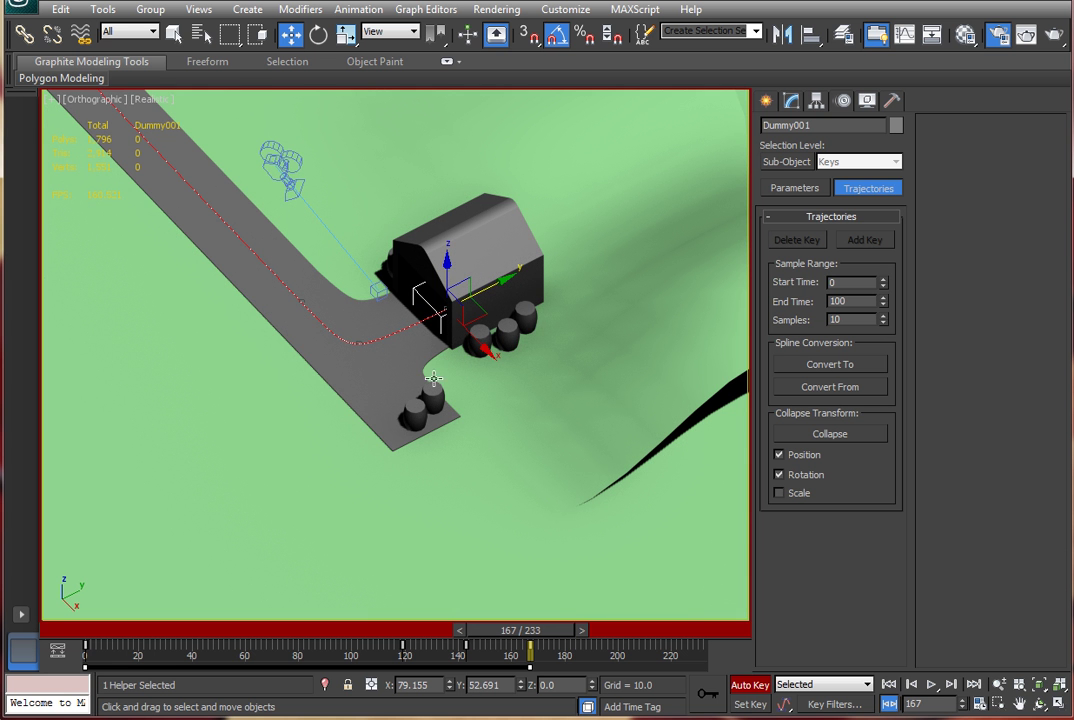
{"action": "key", "text": "p"}
{"action": "scroll", "coordinate": [470, 402], "scroll_direction": "up", "scroll_amount": 5}
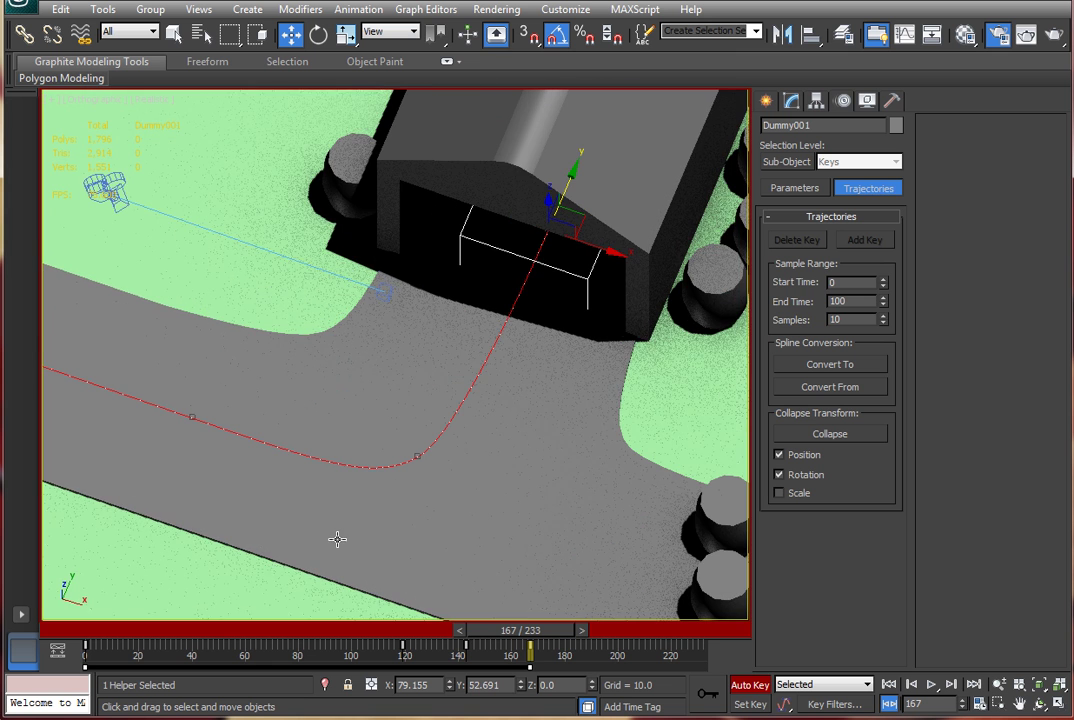
{"action": "scroll", "coordinate": [480, 460], "scroll_direction": "down", "scroll_amount": 5}
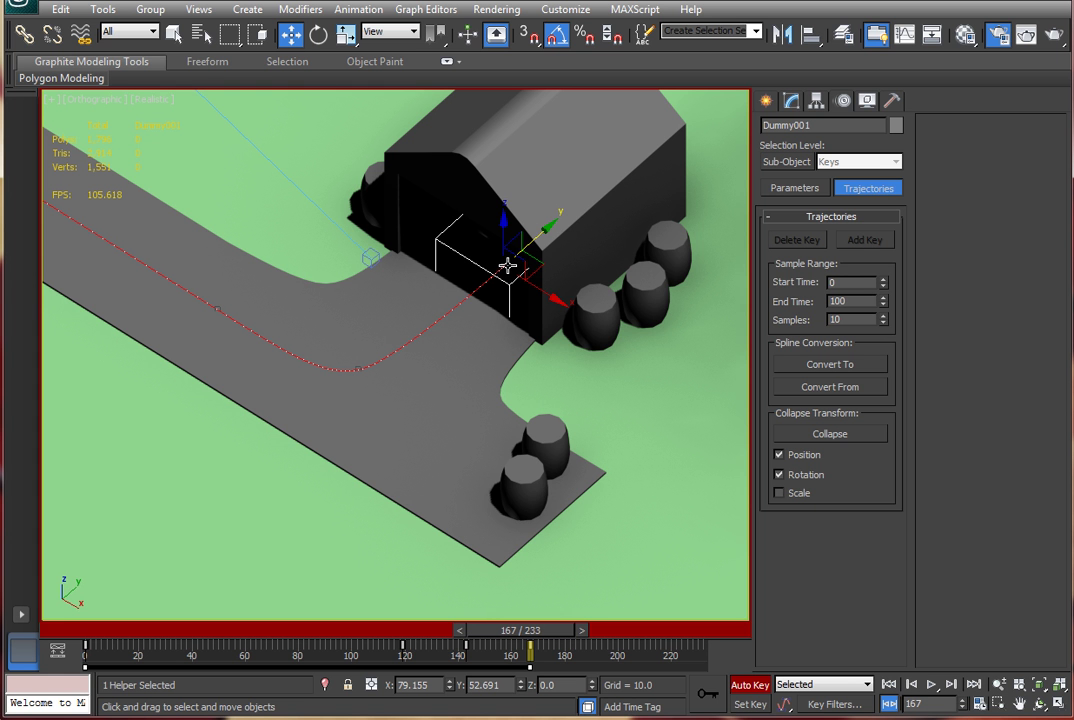
Step: Move the car's arrival key from frame 167 to 178, turn off Auto Key, and check the Camera001 view
{"action": "mouse_move", "coordinate": [530, 648]}
{"action": "left_mouse_down"}
{"action": "mouse_move", "coordinate": [562, 650]}
{"action": "mouse_move", "coordinate": [551, 652]}
{"action": "left_mouse_up"}
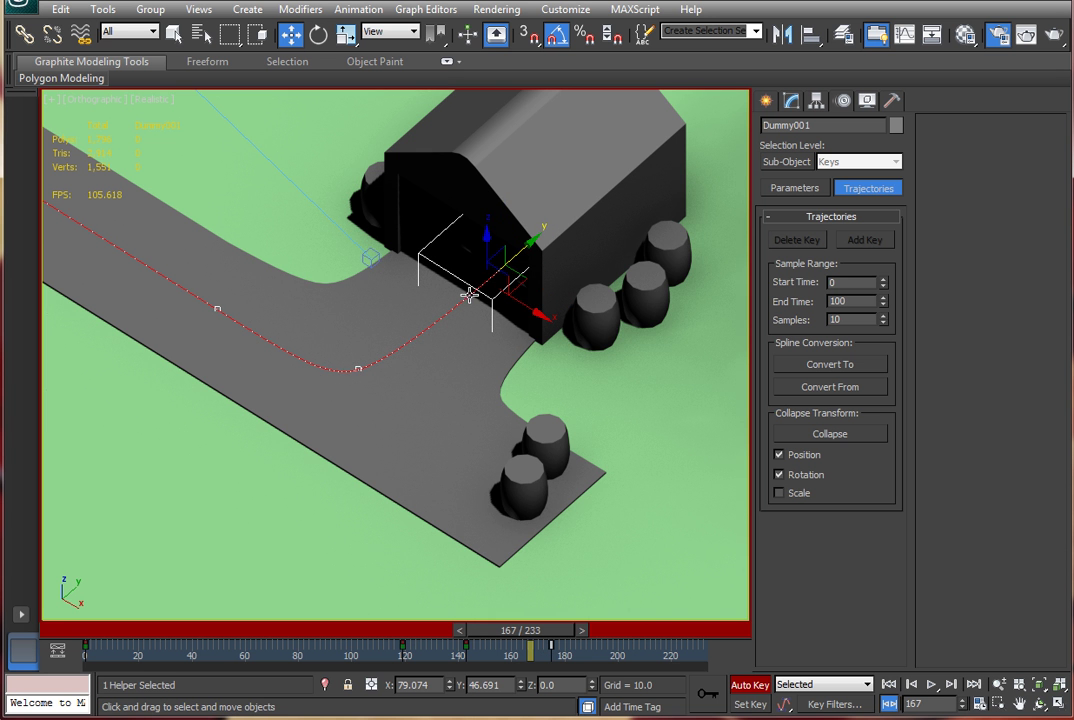
{"action": "left_click", "coordinate": [742, 684]}
{"action": "key", "text": "c"}
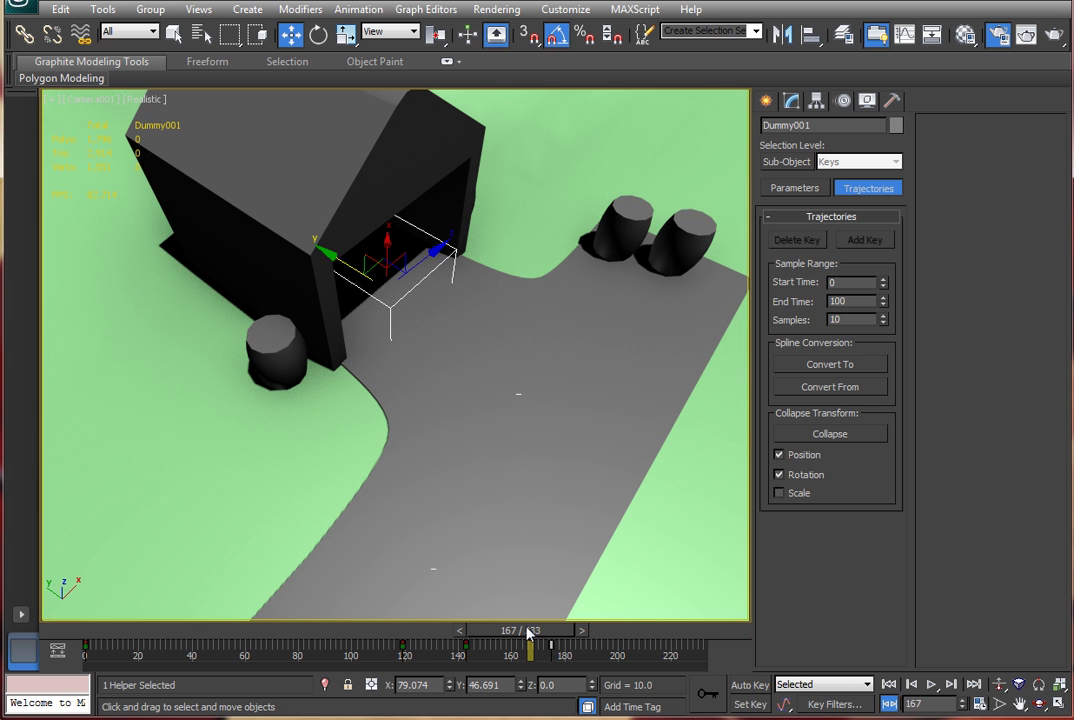
{"action": "left_click_drag", "start_coordinate": [524, 630], "coordinate": [95, 630]}
{"action": "key", "text": "w"}
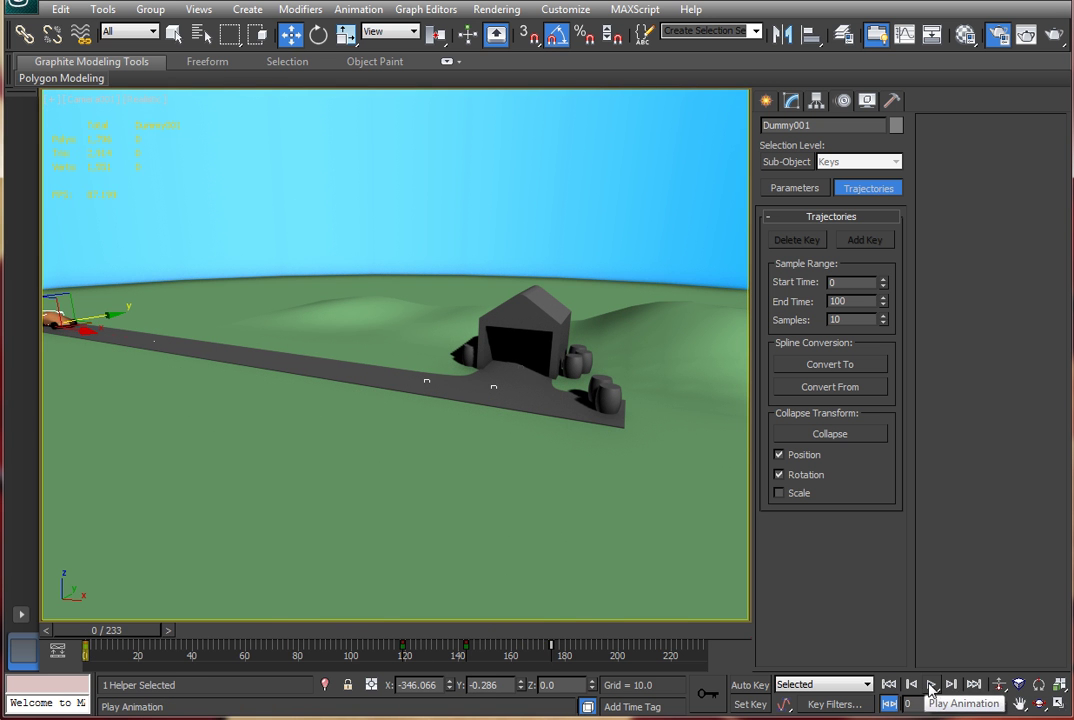
{"action": "left_click", "coordinate": [932, 687]}
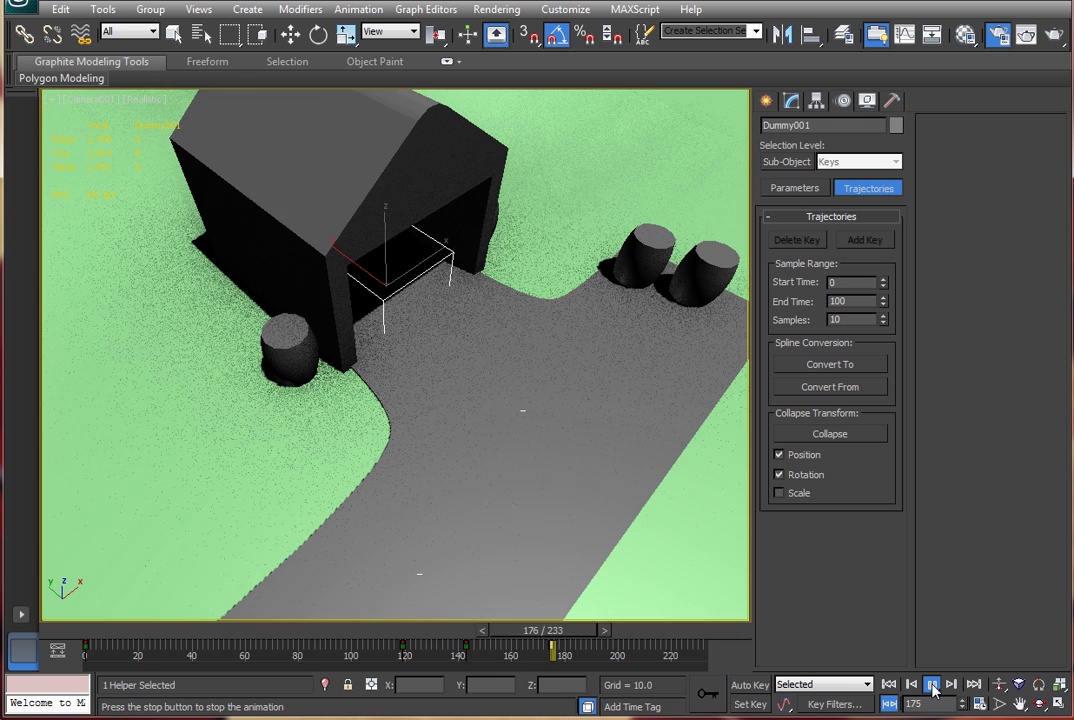
{"action": "left_click", "coordinate": [932, 687]}
{"action": "left_click_drag", "start_coordinate": [605, 632], "coordinate": [90, 632]}
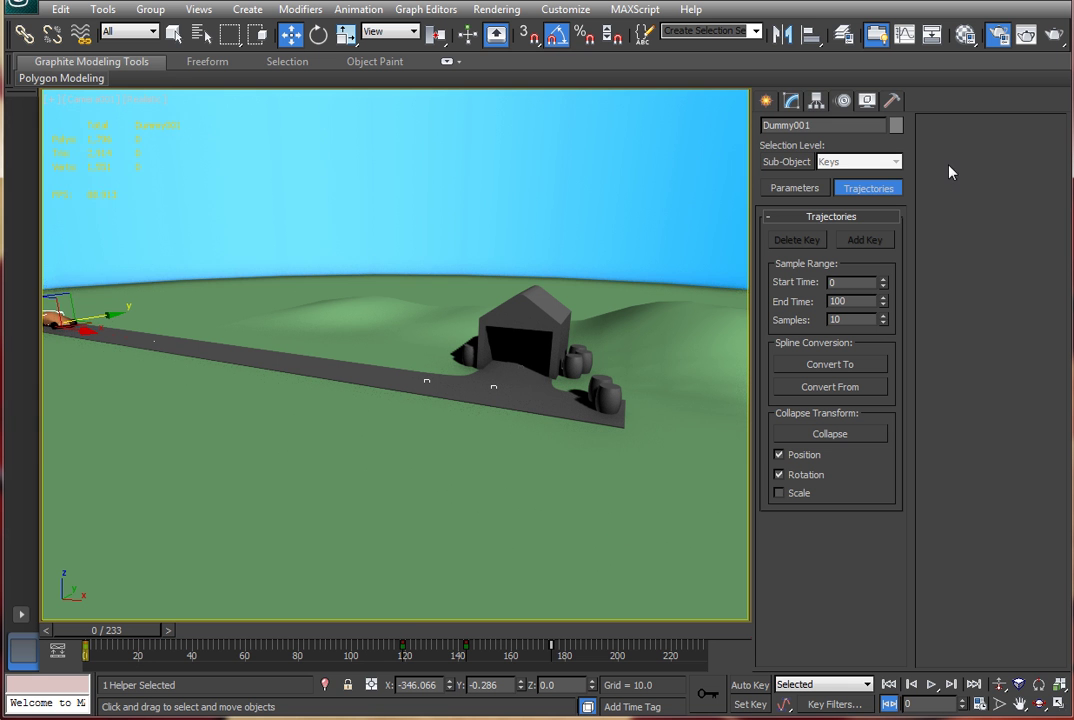
{"action": "key", "text": "h"}
Step: Select Camera001 and its target from the scene list
{"action": "left_click", "coordinate": [100, 207]}
{"action": "left_click", "coordinate": [100, 158]}
{"action": "left_click", "coordinate": [100, 175], "text": "shift"}
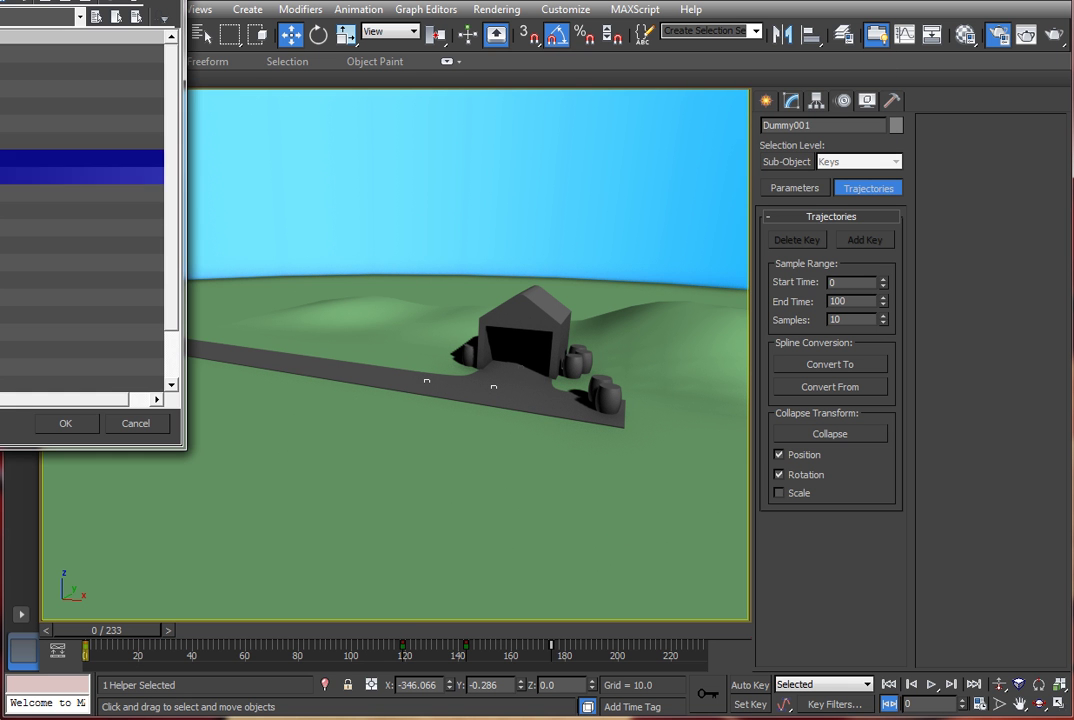
{"action": "left_click", "coordinate": [79, 425]}
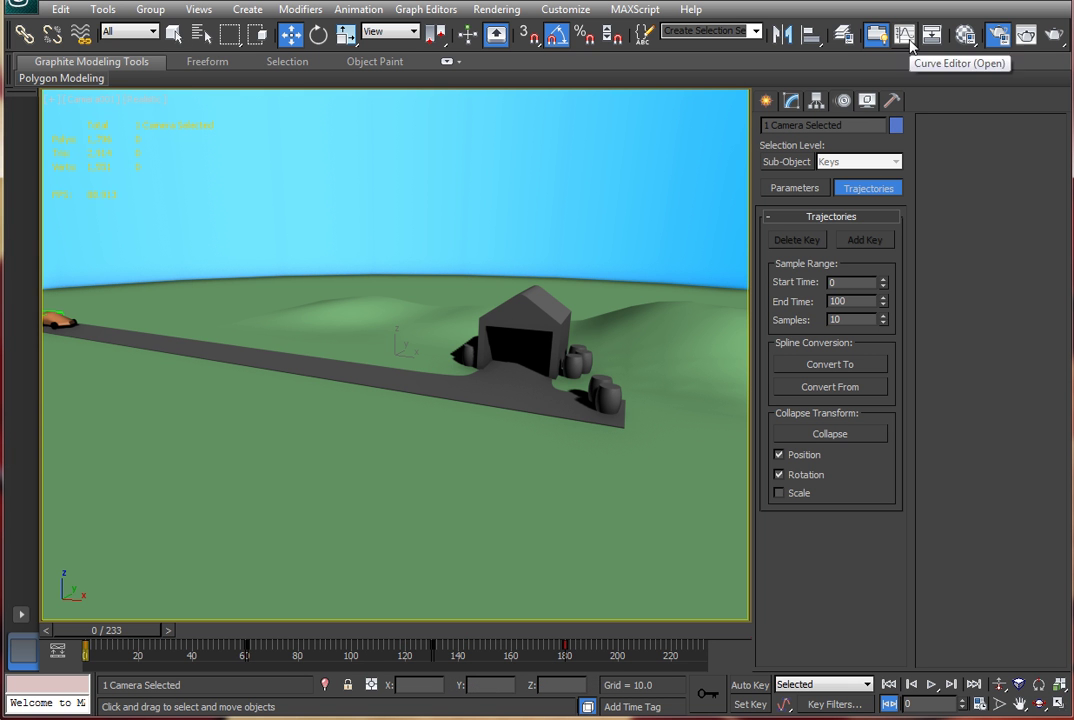
Step: In the Curve Editor, set all camera and target position keys to linear tangents
{"action": "left_click", "coordinate": [876, 34]}
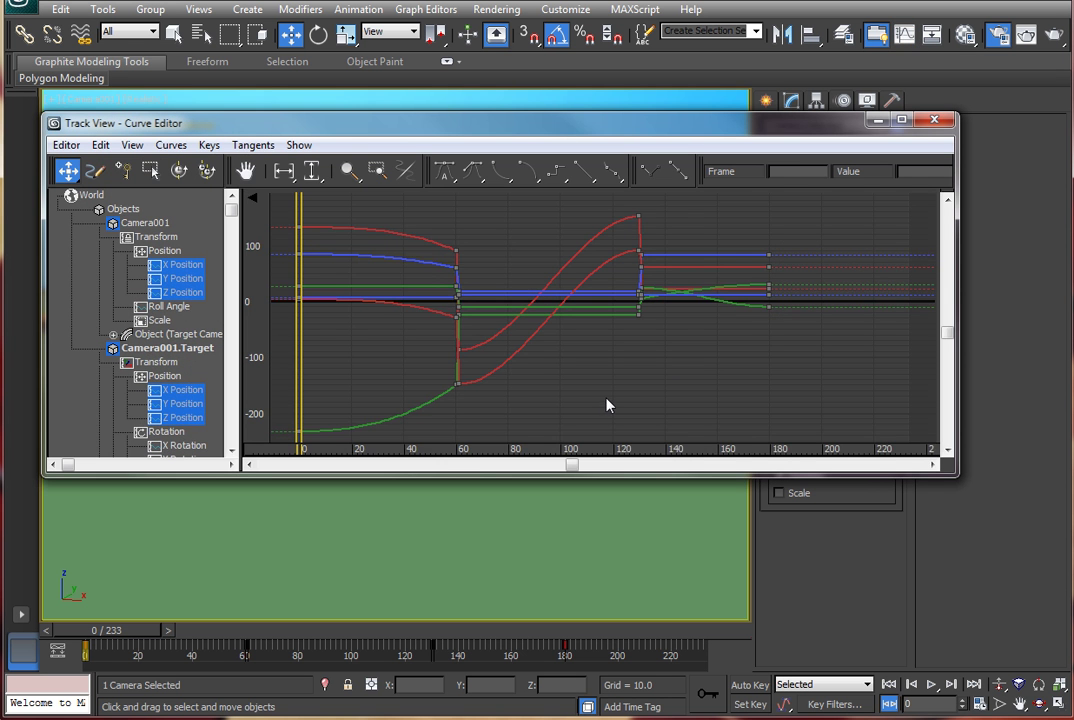
{"action": "scroll", "coordinate": [470, 350], "scroll_direction": "down", "scroll_amount": 2}
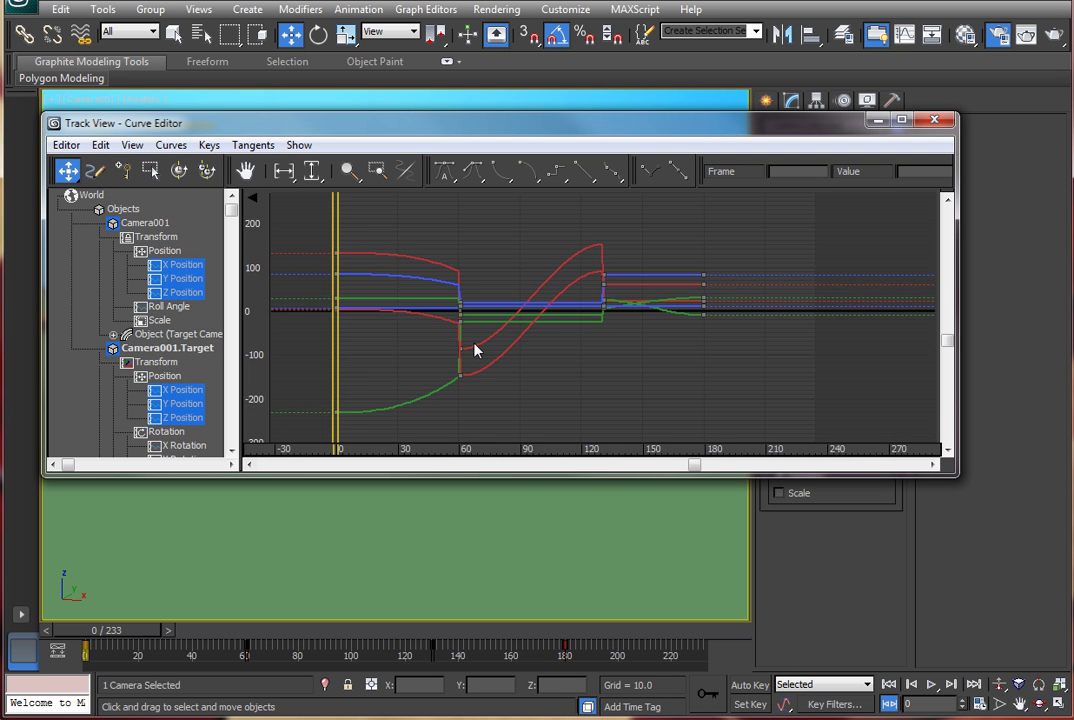
{"action": "scroll", "coordinate": [365, 365], "scroll_direction": "down", "scroll_amount": 2}
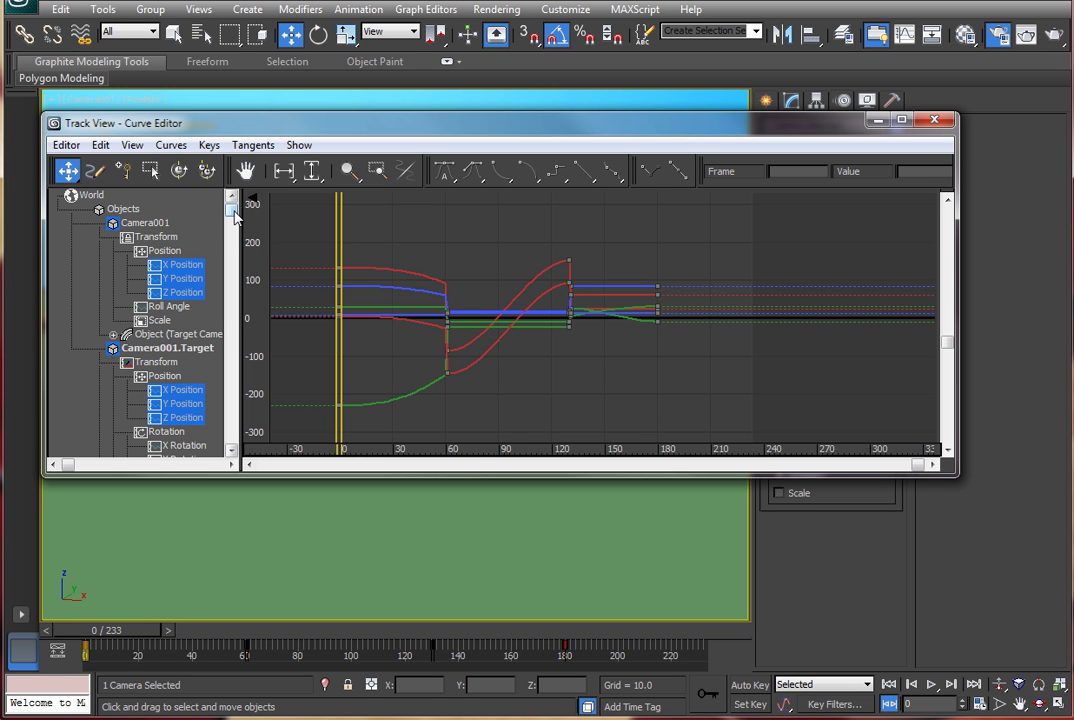
{"action": "mouse_move", "coordinate": [234, 215]}
{"action": "left_mouse_down"}
{"action": "mouse_move", "coordinate": [236, 240]}
{"action": "mouse_move", "coordinate": [234, 206]}
{"action": "left_mouse_up"}
{"action": "left_click_drag", "start_coordinate": [695, 437], "coordinate": [697, 430]}
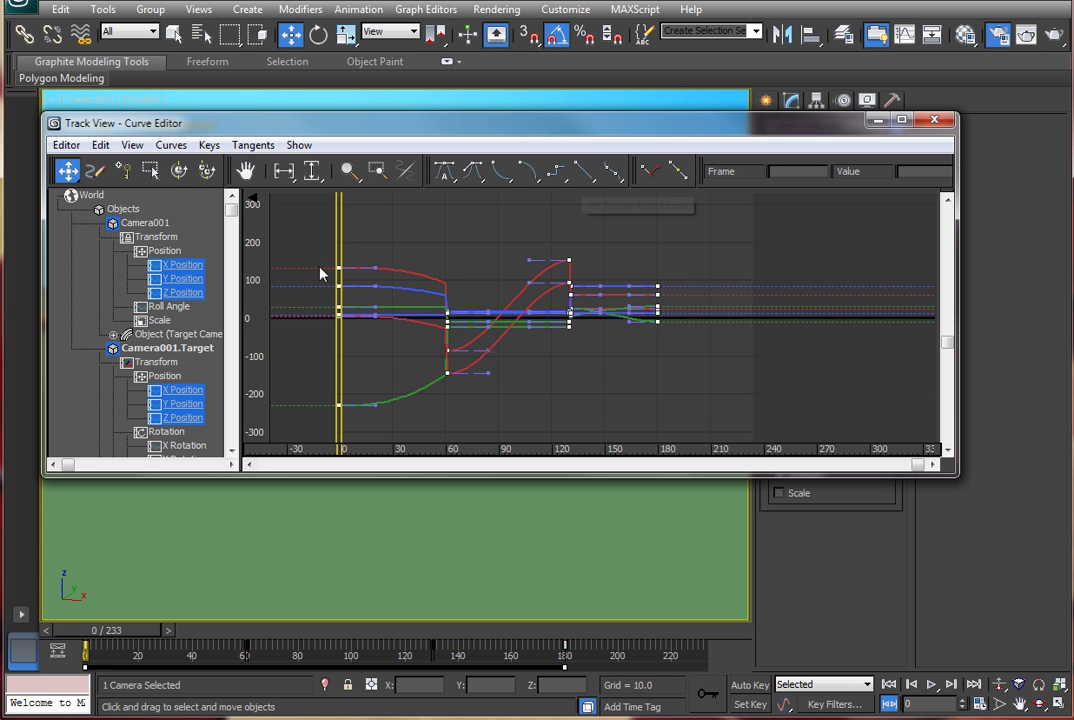
{"action": "left_click", "coordinate": [345, 218]}
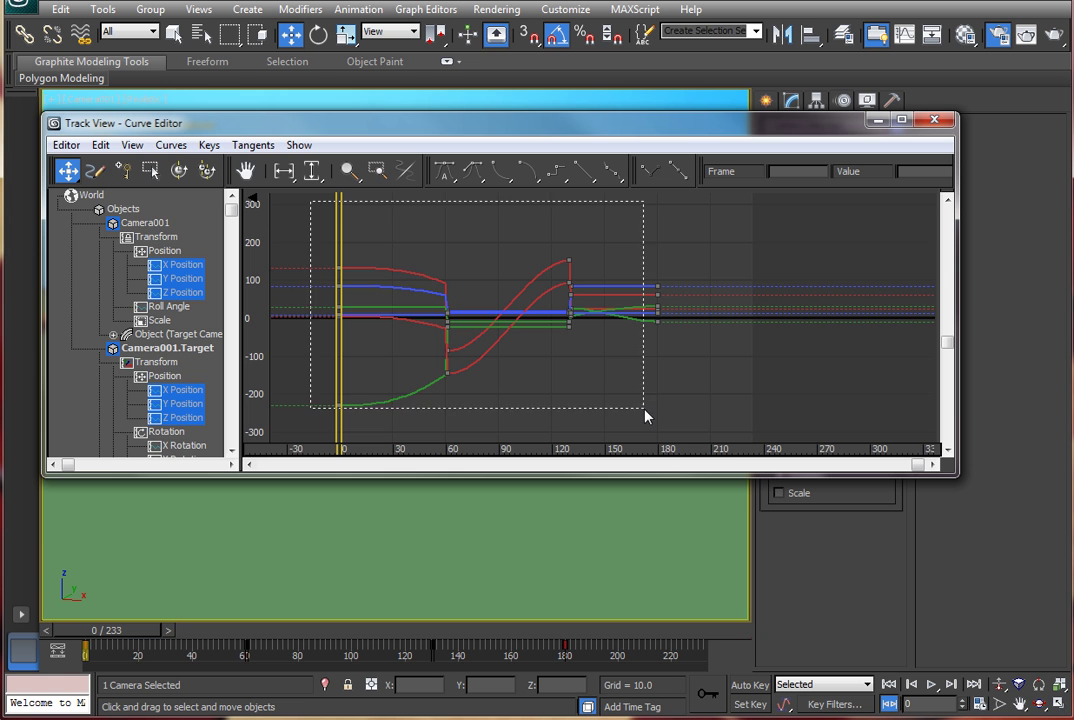
{"action": "key", "text": "ctrl+a"}
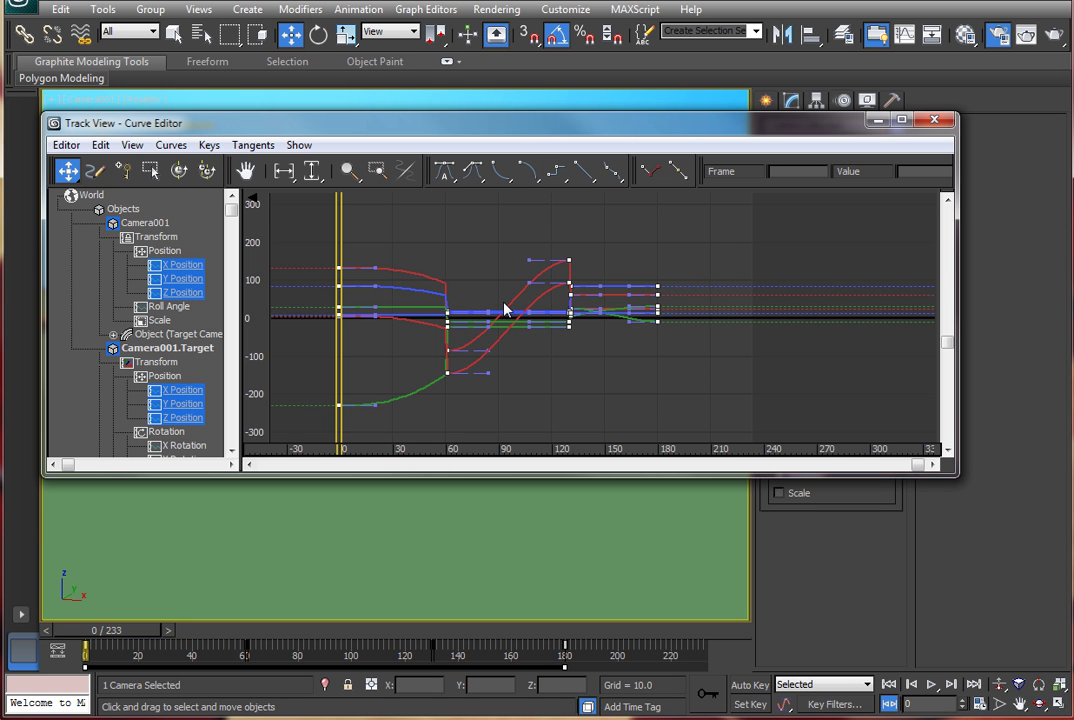
{"action": "left_click", "coordinate": [583, 173]}
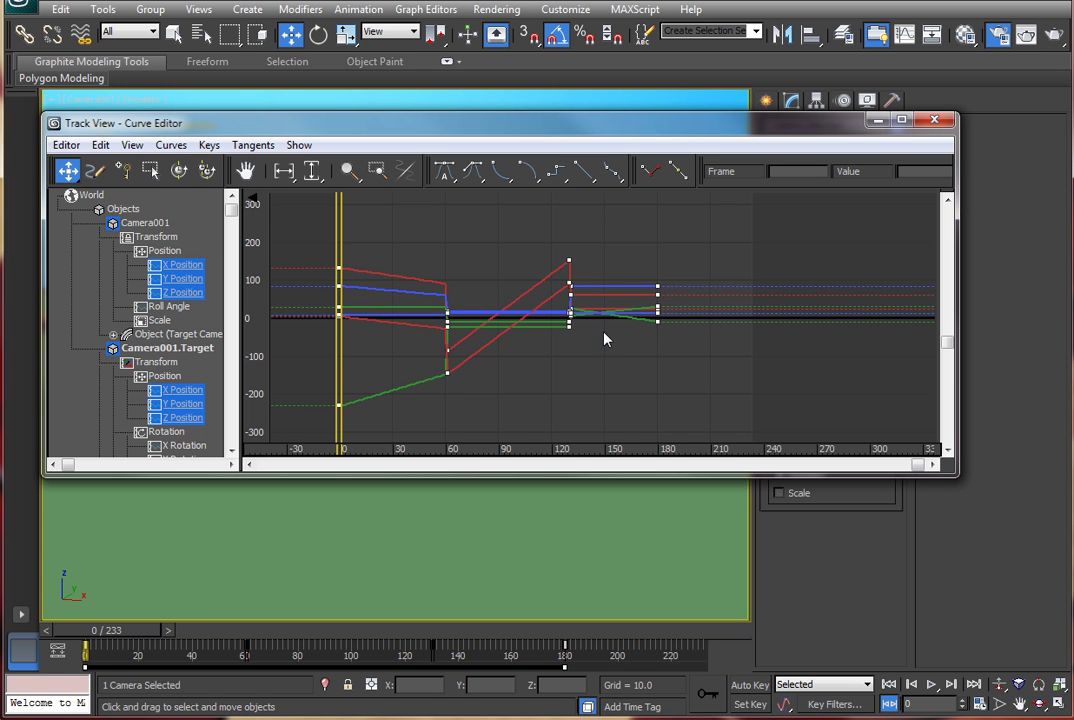
{"action": "left_click", "coordinate": [934, 120]}
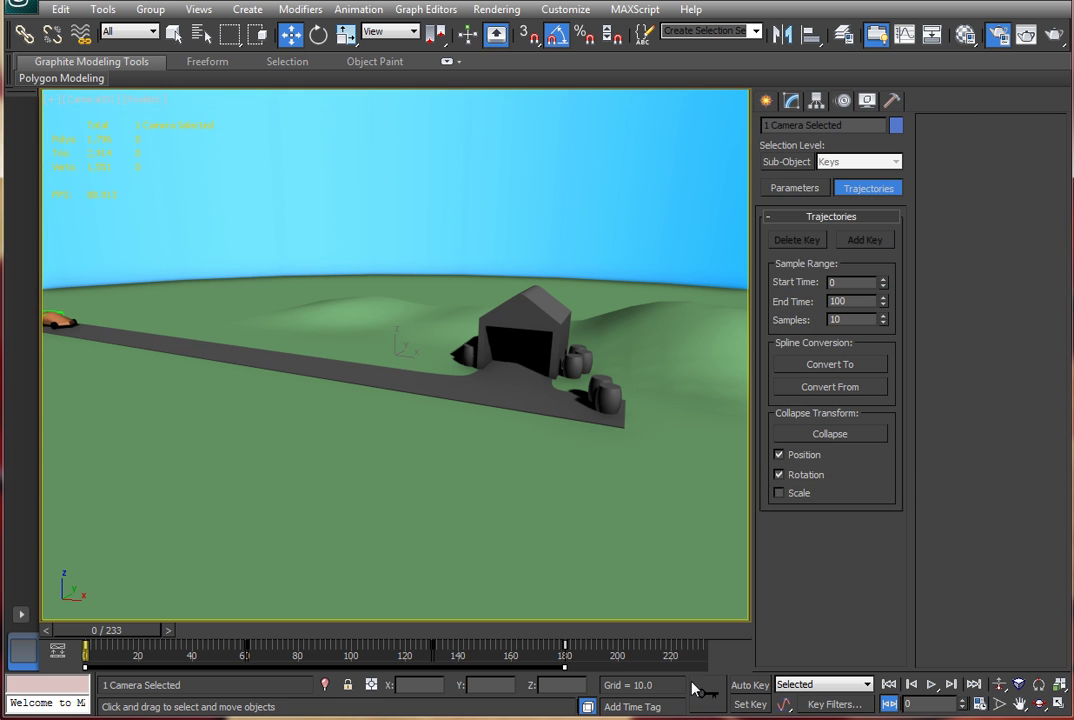
Step: Play and stop the animation, then scrub back to around frame 60 to review the camera
{"action": "left_click", "coordinate": [932, 686]}
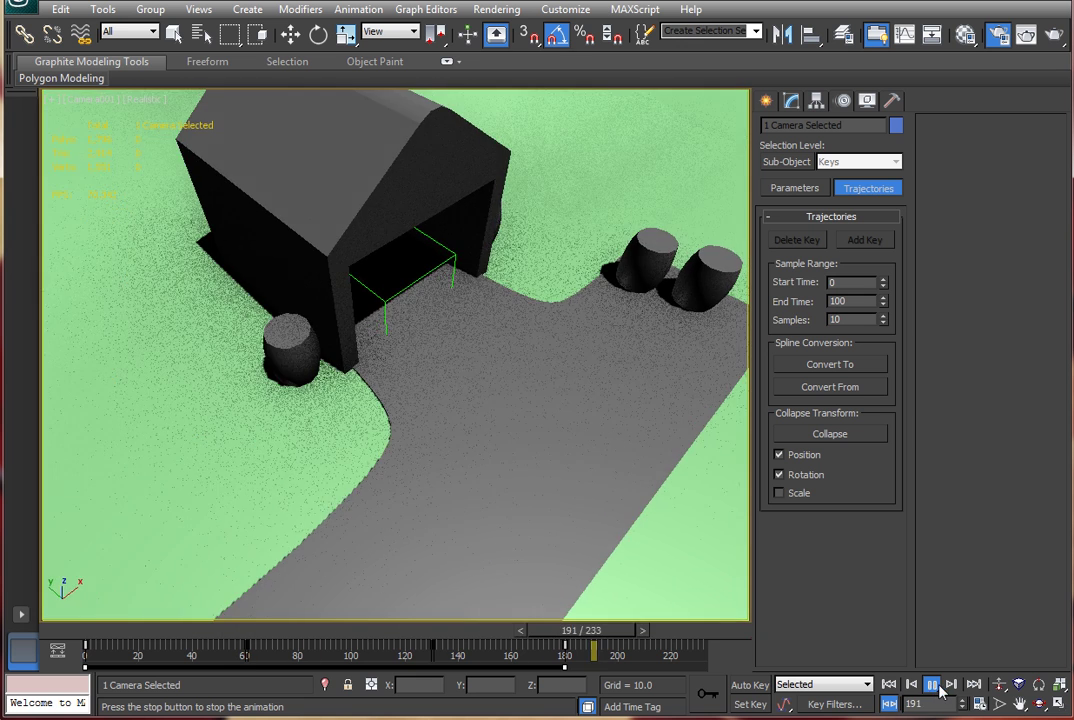
{"action": "left_click", "coordinate": [933, 686]}
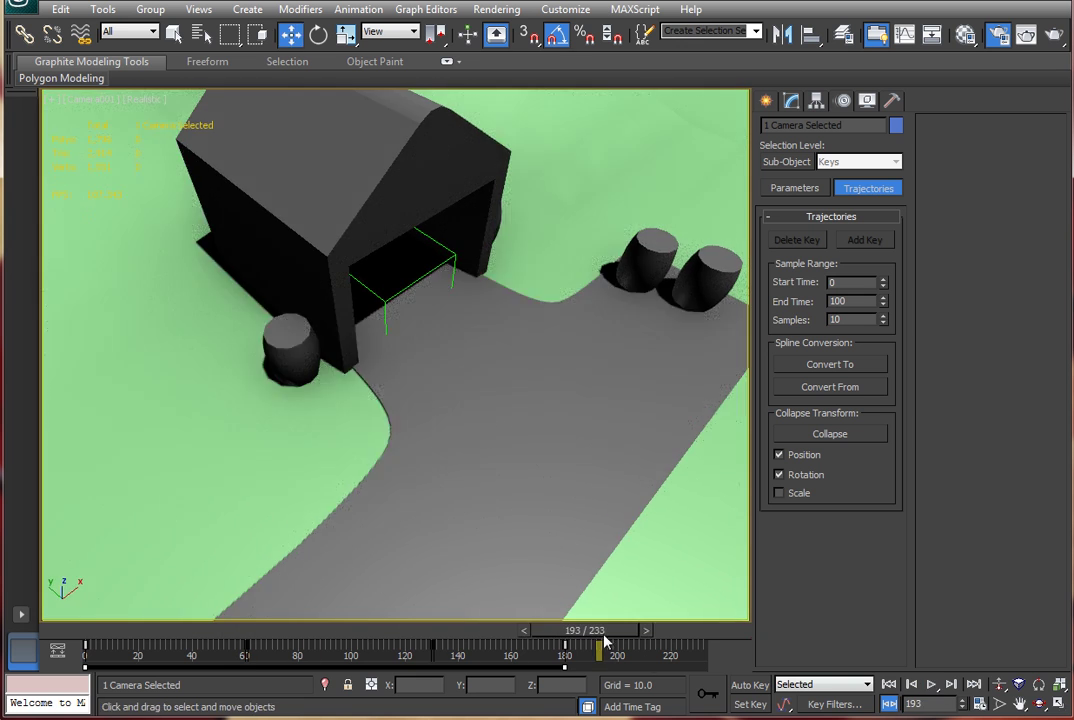
{"action": "left_click_drag", "start_coordinate": [598, 650], "coordinate": [438, 690]}
Step: With Auto Key on at frame 130, move Camera001.Target to aim toward the garage
{"action": "key", "text": "w"}
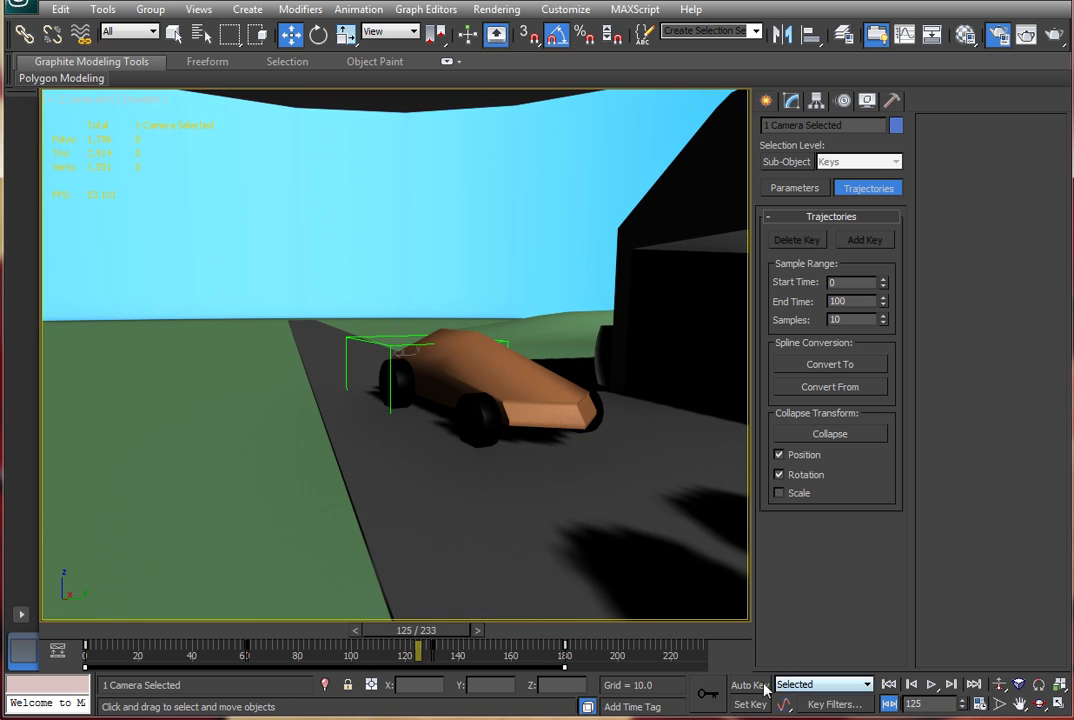
{"action": "left_click", "coordinate": [750, 685]}
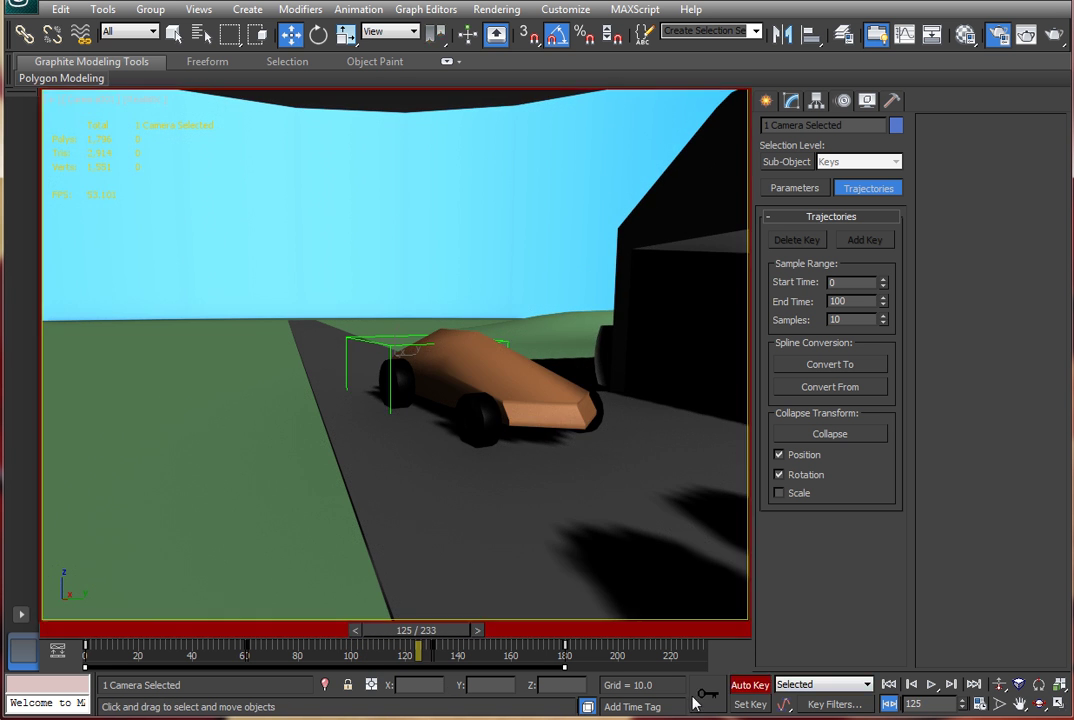
{"action": "left_click", "coordinate": [485, 630]}
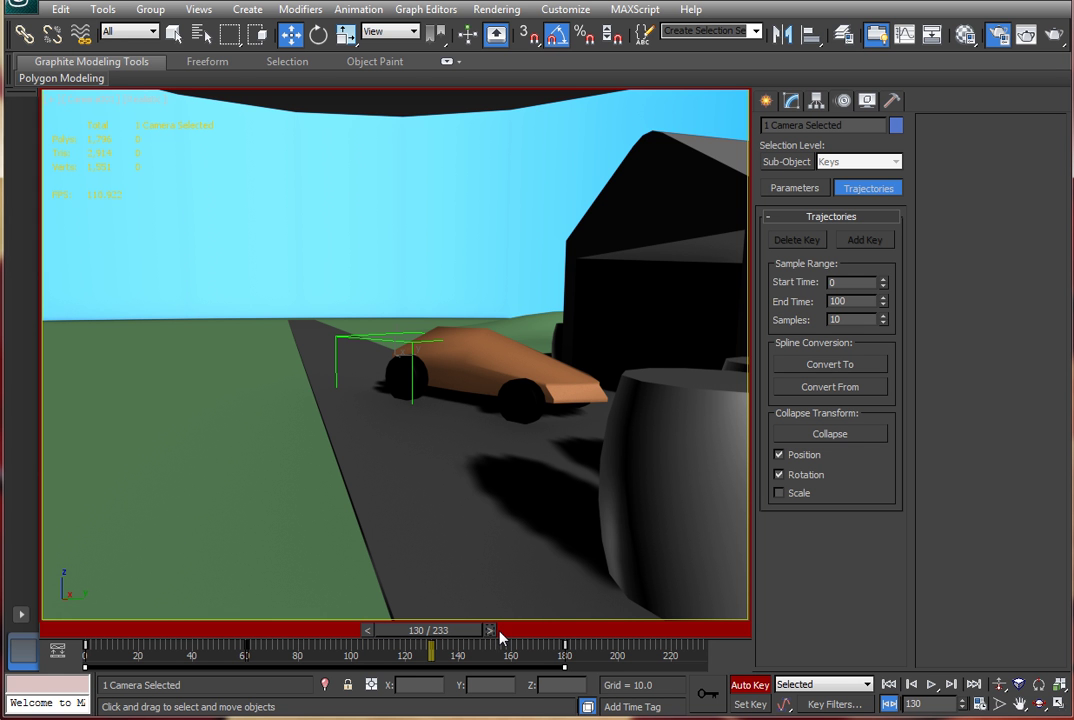
{"action": "key", "text": "h"}
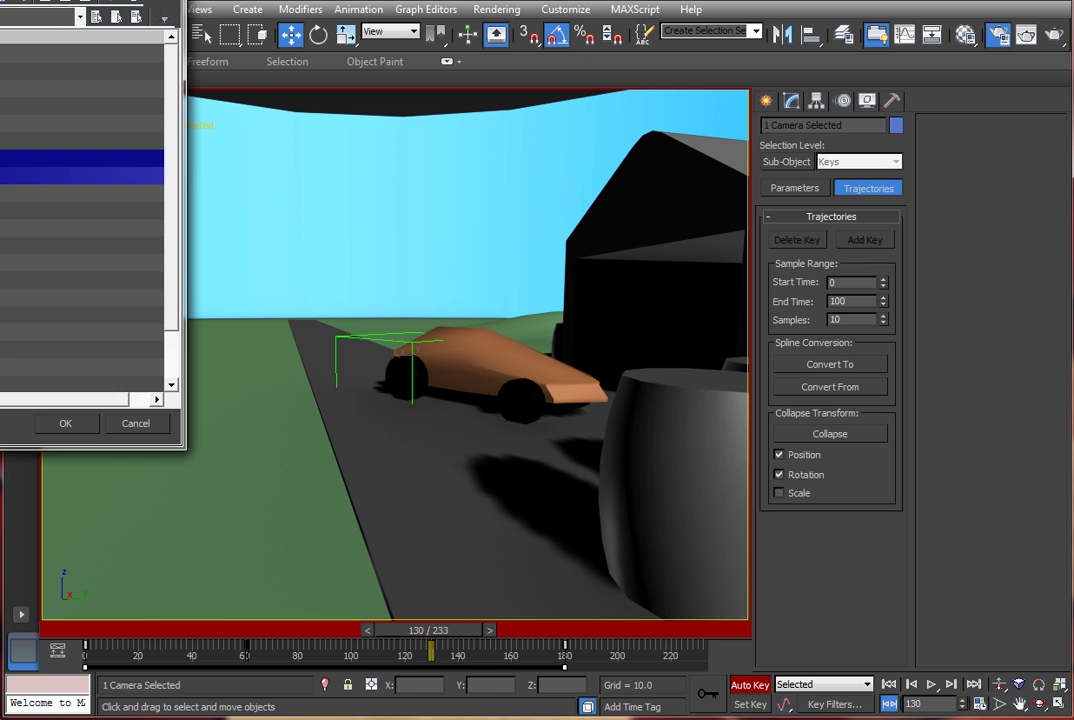
{"action": "left_click", "coordinate": [80, 175]}
{"action": "key", "text": "Return"}
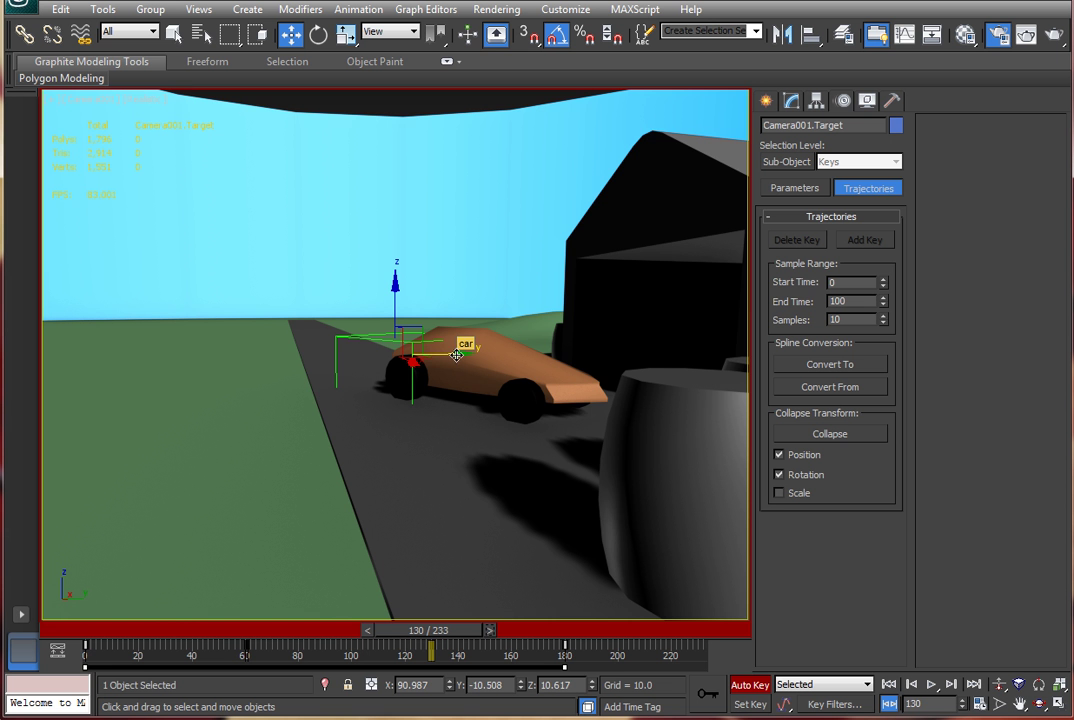
{"action": "left_click_drag", "start_coordinate": [456, 355], "coordinate": [575, 363]}
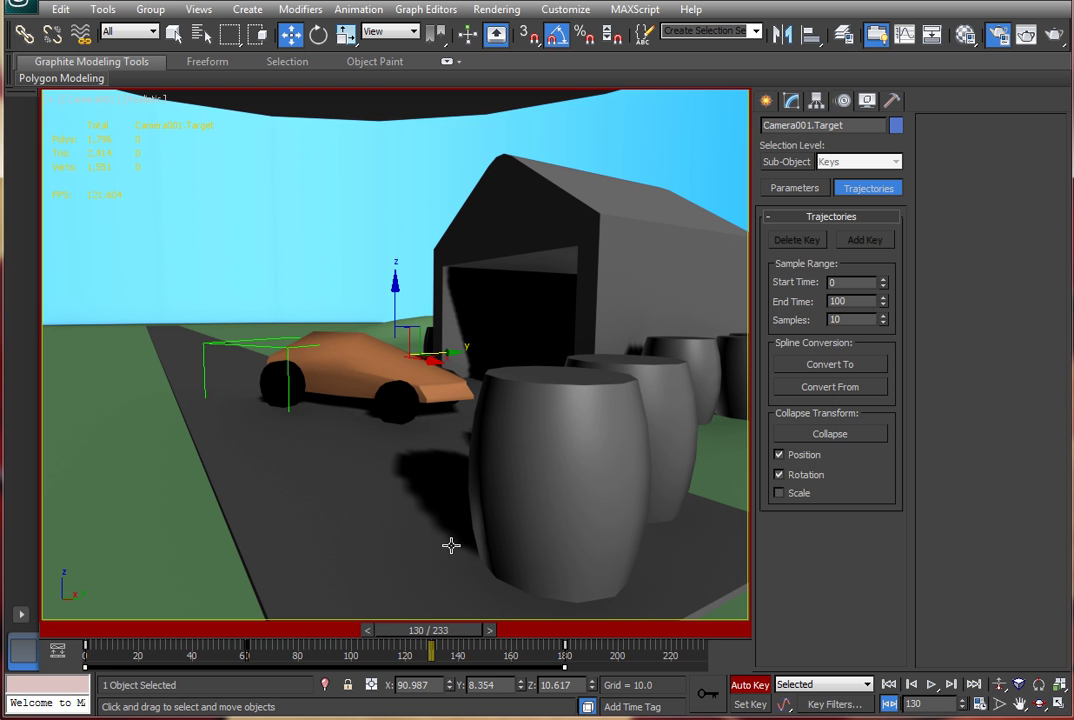
Step: Raise Camera001 higher above the road at frame 130, then return to the camera view
{"action": "key", "text": "p"}
{"action": "scroll", "coordinate": [420, 530], "scroll_direction": "down", "scroll_amount": 5}
{"action": "middle_click_drag", "start_coordinate": [420, 530], "coordinate": [545, 362], "text": "alt"}
{"action": "left_click", "coordinate": [542, 360]}
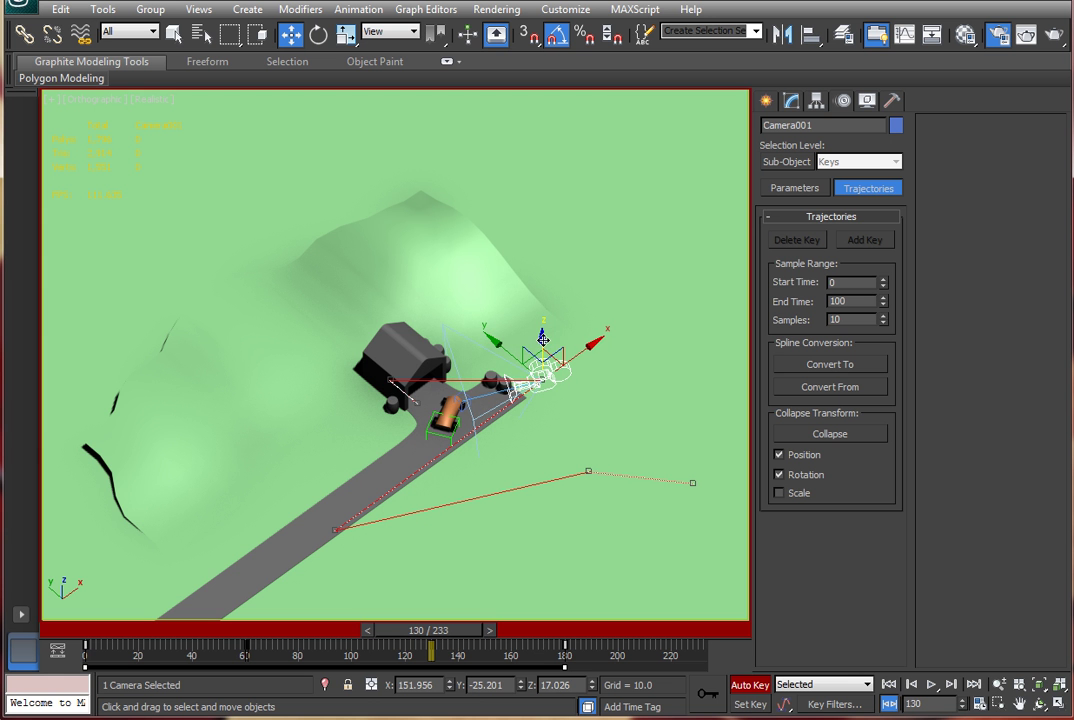
{"action": "left_click_drag", "start_coordinate": [542, 340], "coordinate": [606, 428]}
{"action": "key", "text": "c"}
{"action": "left_click", "coordinate": [420, 635]}
Step: Turn off Auto Key and scrub through frames 0–121 to review the revised camera moves
{"action": "left_click_drag", "start_coordinate": [420, 635], "coordinate": [100, 643]}
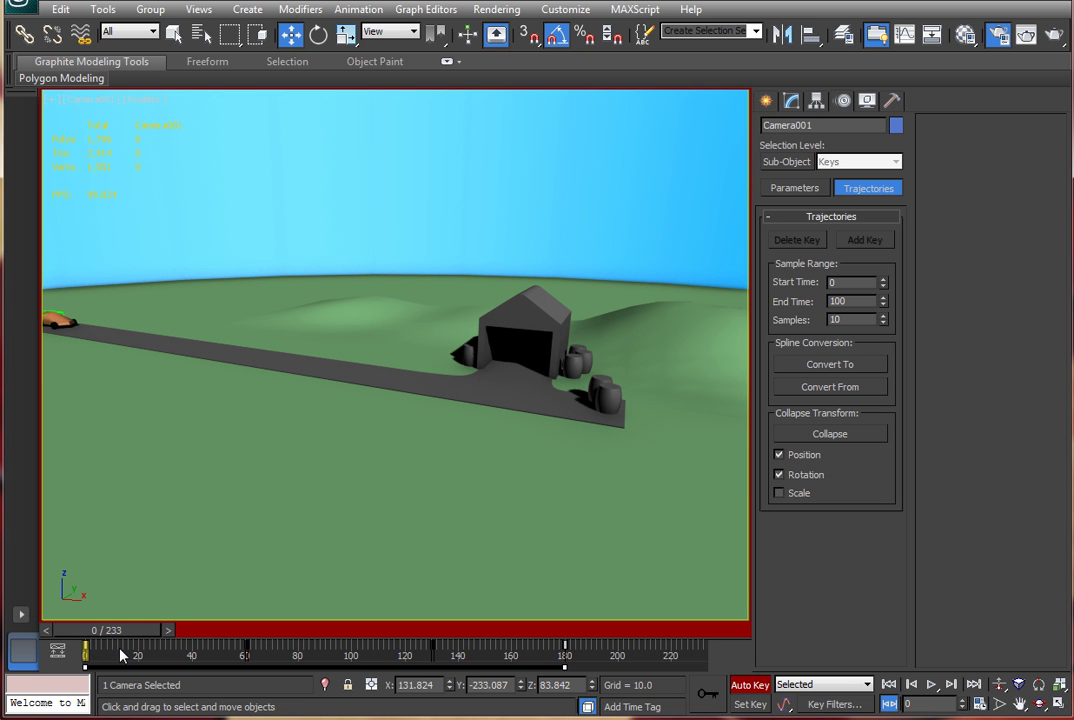
{"action": "left_click", "coordinate": [748, 685]}
{"action": "left_click_drag", "start_coordinate": [105, 660], "coordinate": [570, 672]}
{"action": "key", "text": "w"}
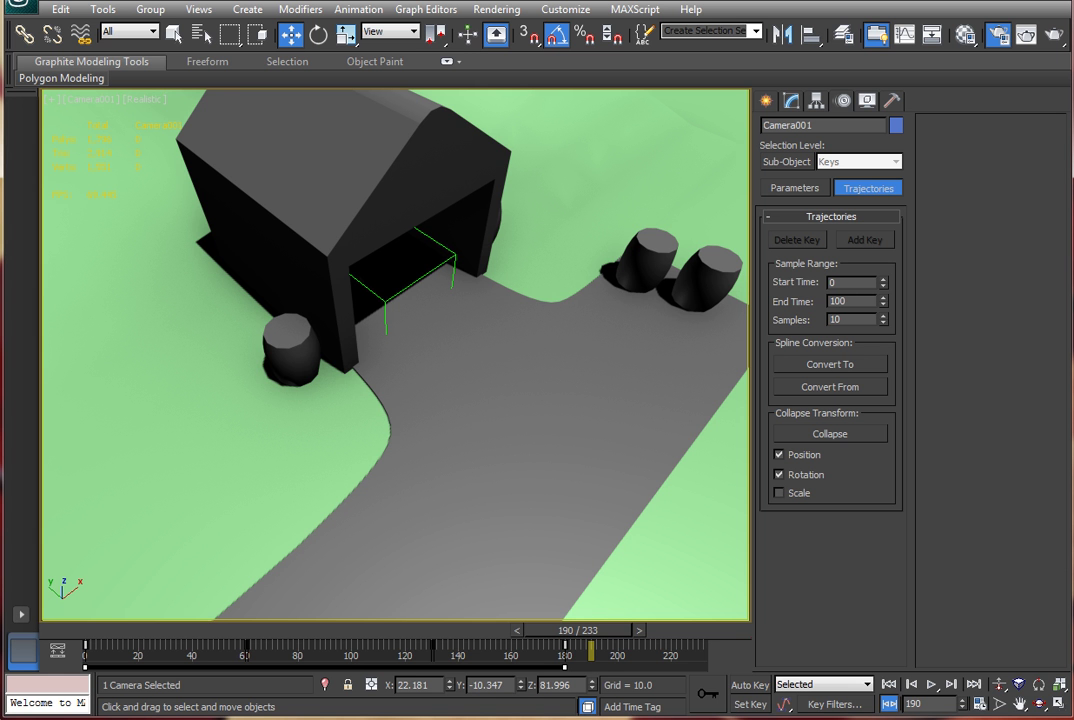
Step: Set Render Setup to output every 2nd frame of the 0–190 range at 600×450
{"action": "key", "text": "F10"}
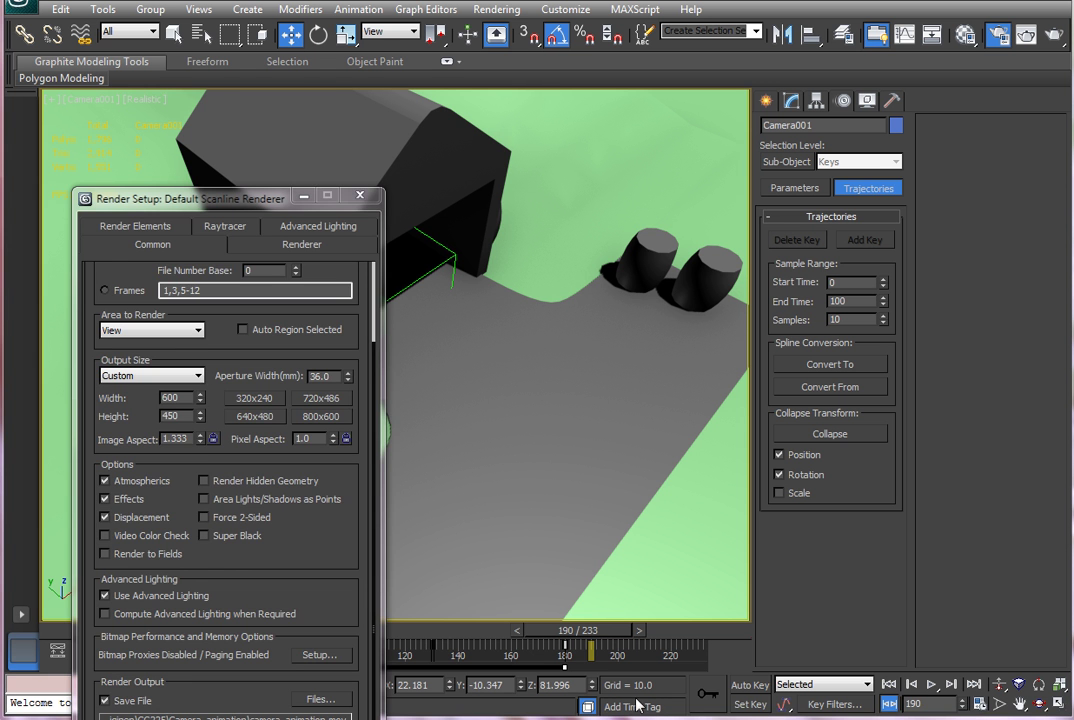
{"action": "scroll", "coordinate": [280, 628], "scroll_direction": "up", "scroll_amount": 3}
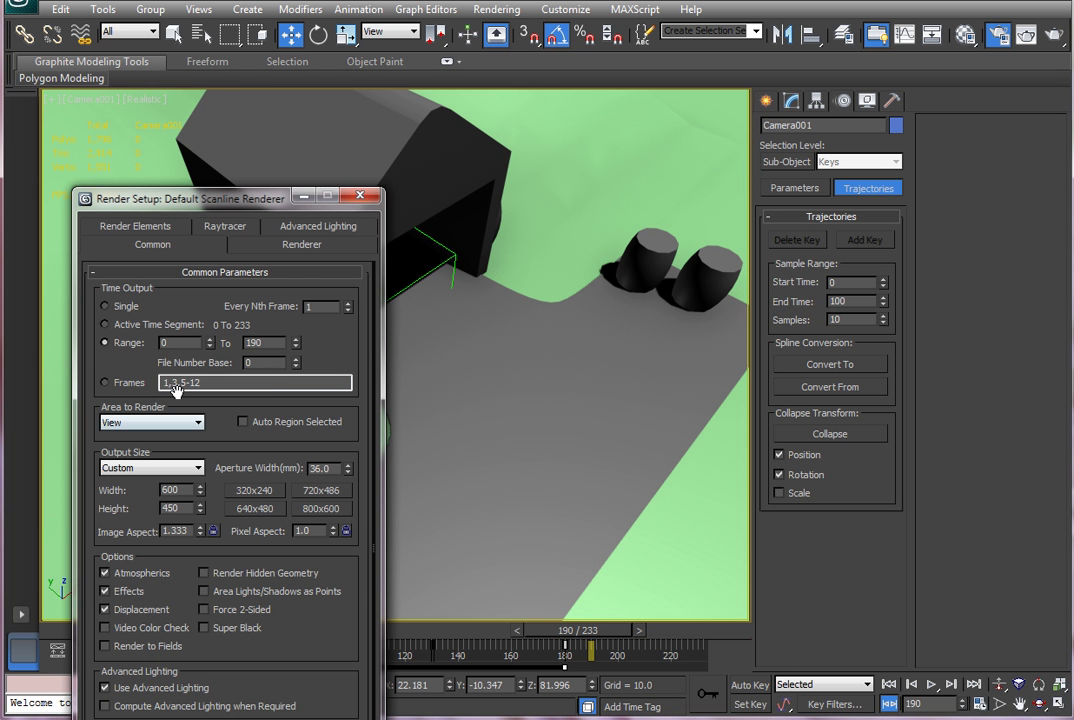
{"action": "left_click", "coordinate": [348, 302]}
{"action": "left_click_drag", "start_coordinate": [309, 643], "coordinate": [316, 577]}
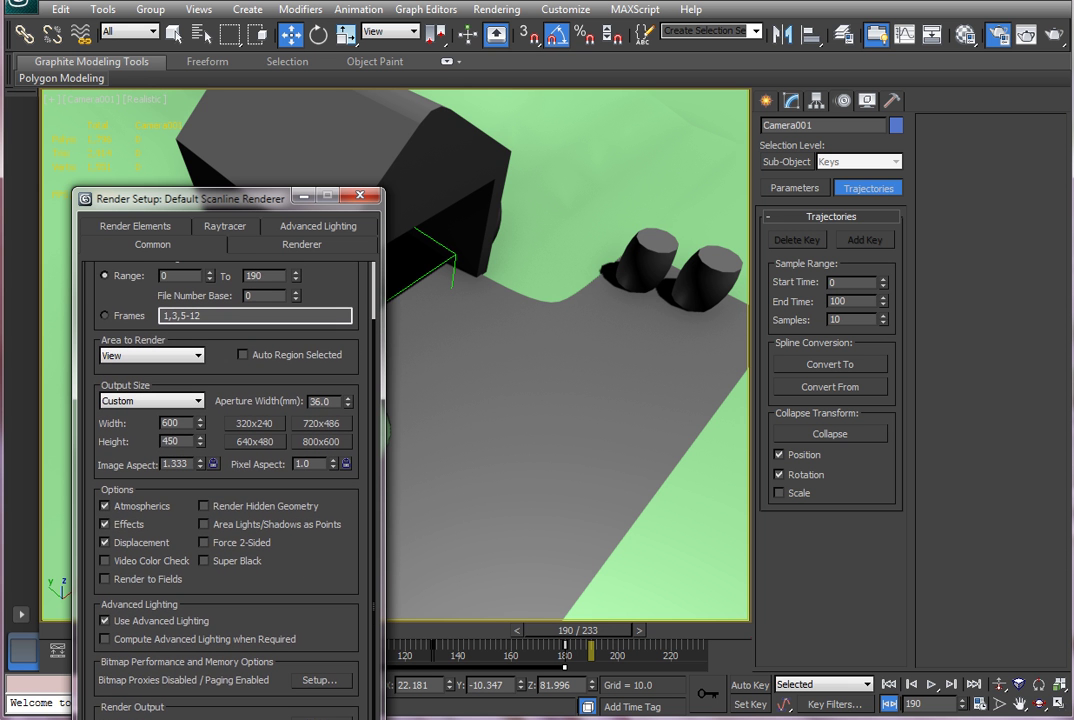
{"action": "left_click", "coordinate": [360, 195]}
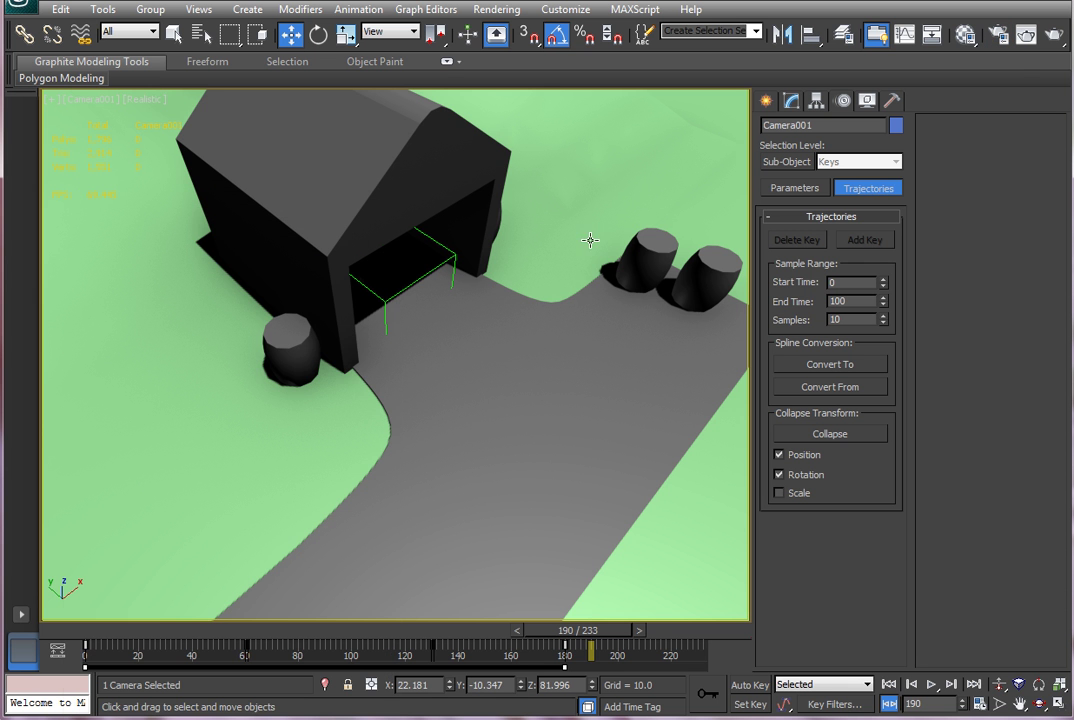
Step: Render the draft animation to the camera_animation movie
{"action": "left_click", "coordinate": [1053, 37]}
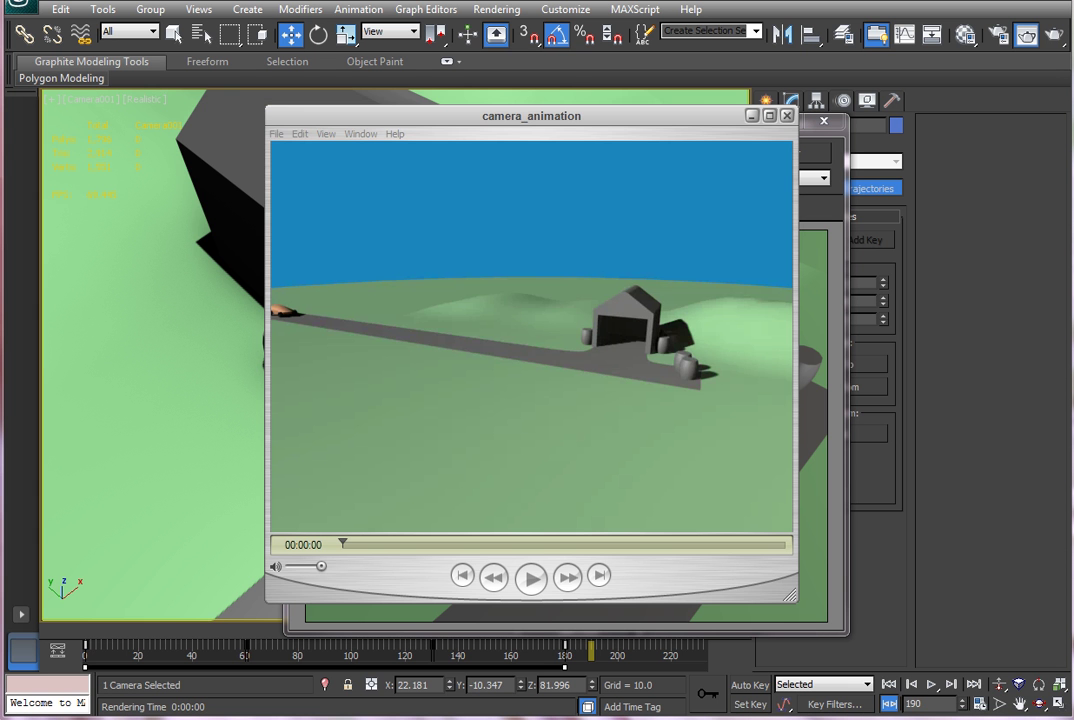
Step: Play the camera_animation movie in QuickTime Player
{"action": "left_click", "coordinate": [534, 590]}
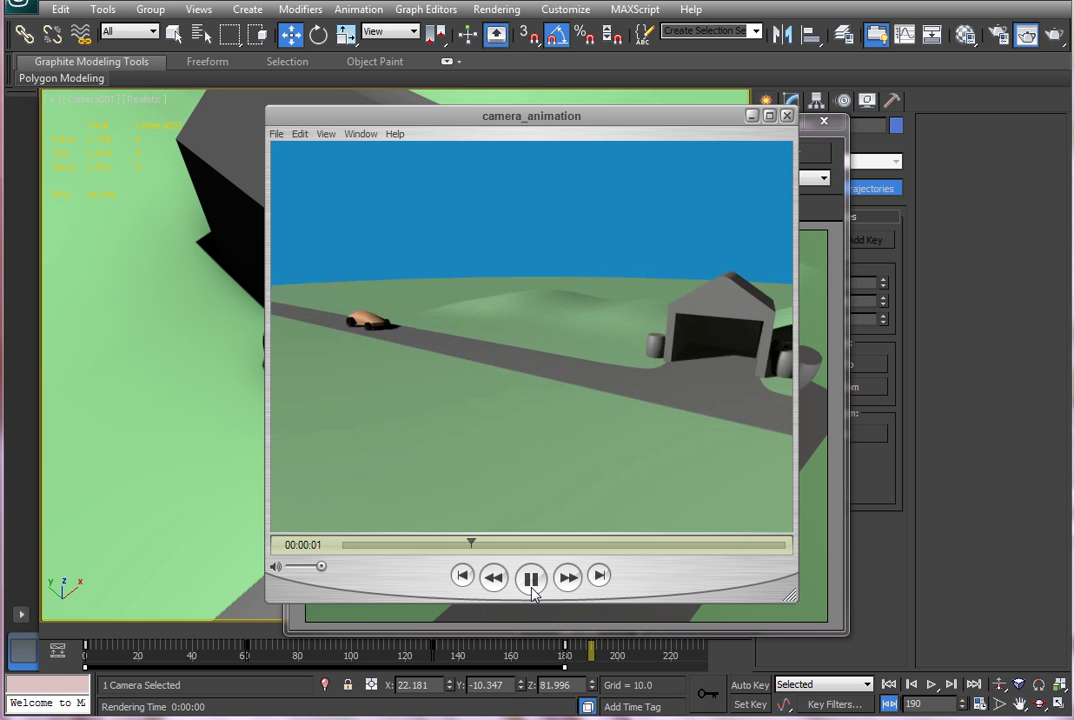